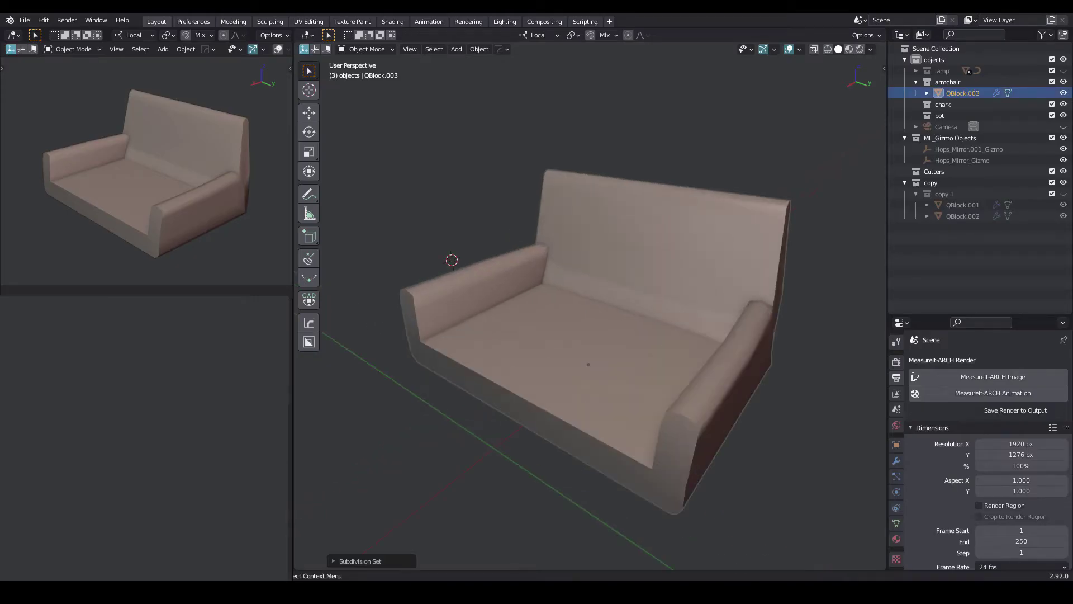
Step: In side view, raise the sofa backrest's top vertex loop along Z
{"action": "key", "text": "Tab"}
{"action": "scroll", "coordinate": [589, 313], "scroll_direction": "up", "scroll_amount": 2}
{"action": "key", "text": "KP_3"}
{"action": "left_click_drag", "start_coordinate": [771, 196], "coordinate": [503, 226]}
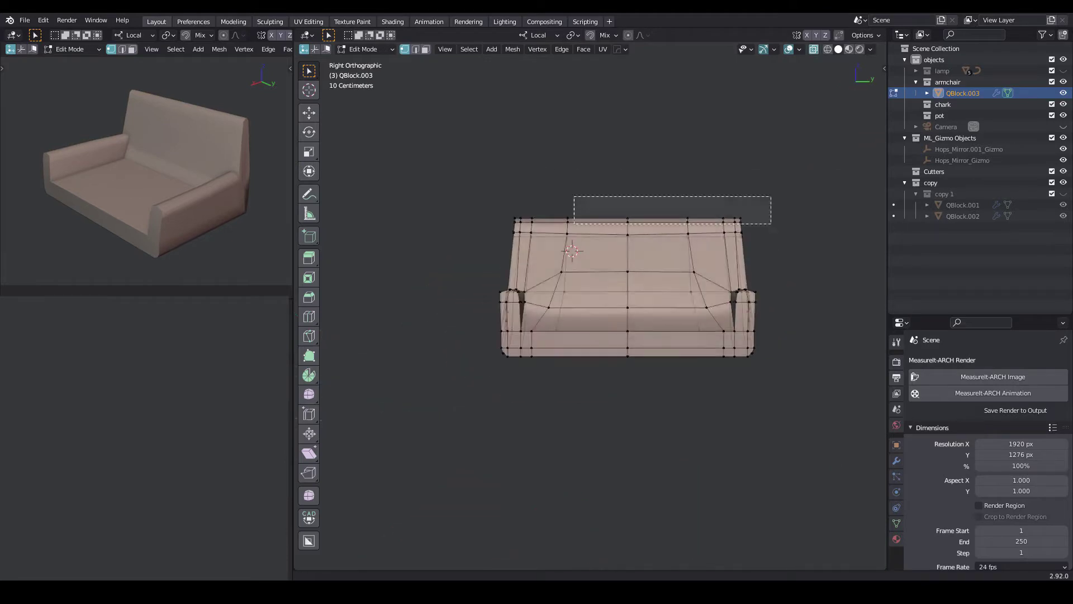
{"action": "key", "text": "g"}
{"action": "key", "text": "z"}
{"action": "key", "text": "z"}
{"action": "key", "text": "Return"}
Step: Tilt the backrest top along X in back view so it stands more upright
{"action": "key", "text": "ctrl+KP_1"}
{"action": "key", "text": "g"}
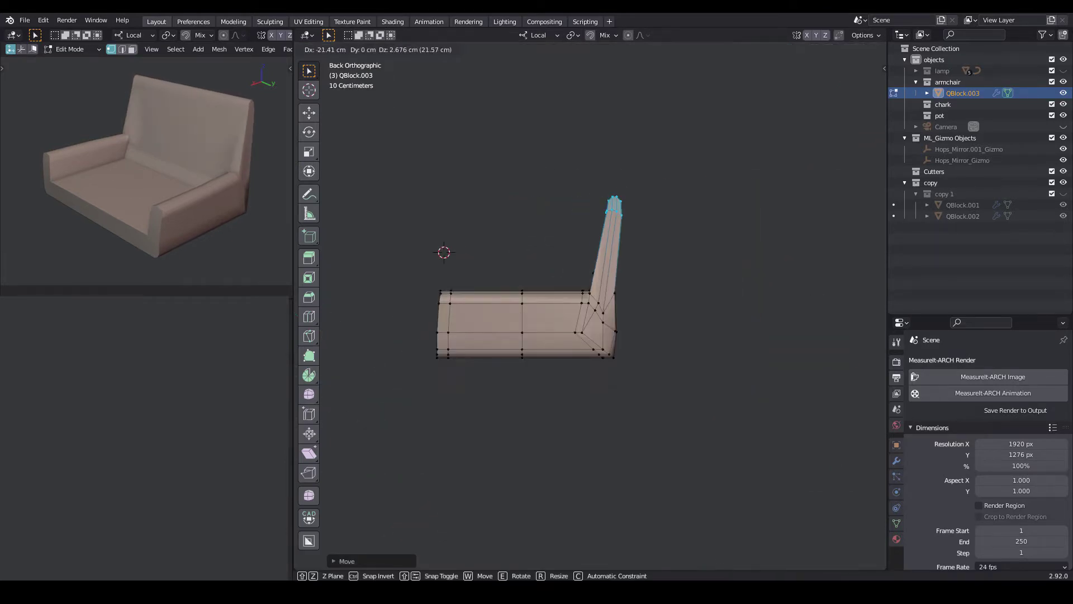
{"action": "scroll", "coordinate": [606, 263], "scroll_direction": "up", "scroll_amount": 3}
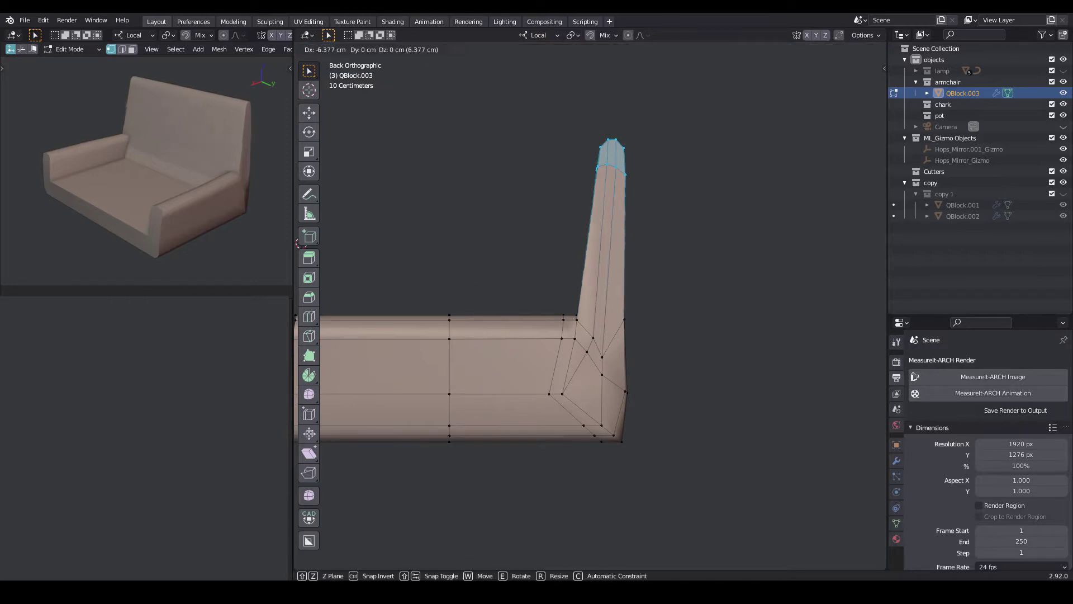
{"action": "key", "text": "x"}
{"action": "key", "text": "x"}
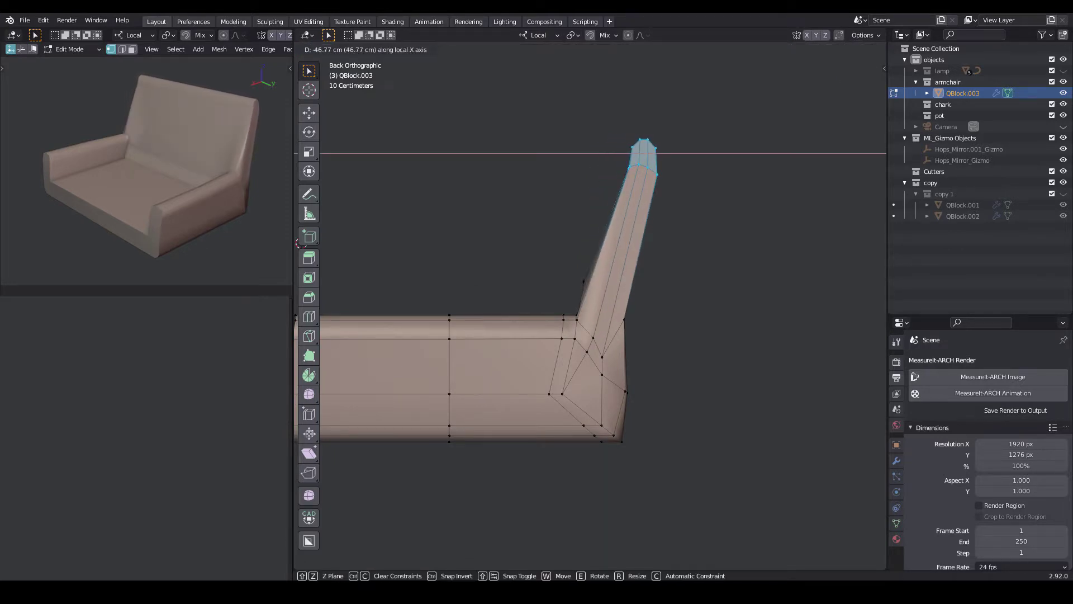
{"action": "key", "text": "Return"}
{"action": "mouse_move", "coordinate": [301, 242]}
{"action": "middle_mouse_down"}
{"action": "mouse_move", "coordinate": [338, 237]}
{"action": "mouse_move", "coordinate": [410, 192]}
{"action": "mouse_move", "coordinate": [421, 168]}
{"action": "middle_mouse_up"}
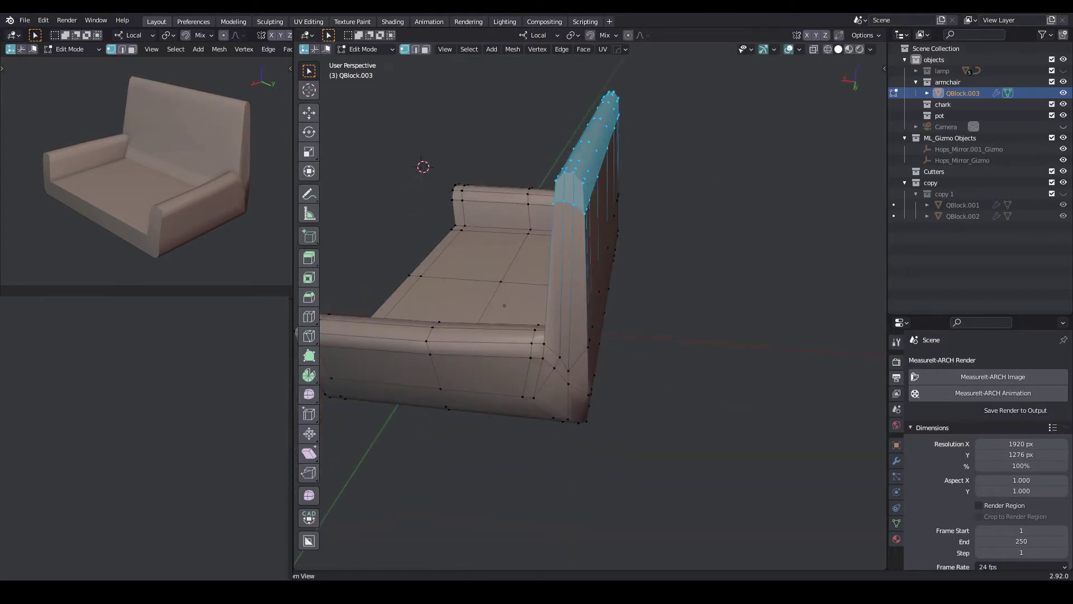
{"action": "key", "text": "ctrl+KP_1"}
Step: Shift the backrest edge vertices along X and select the backrest's lower edge
{"action": "key", "text": "g"}
{"action": "key", "text": "x"}
{"action": "key", "text": "x"}
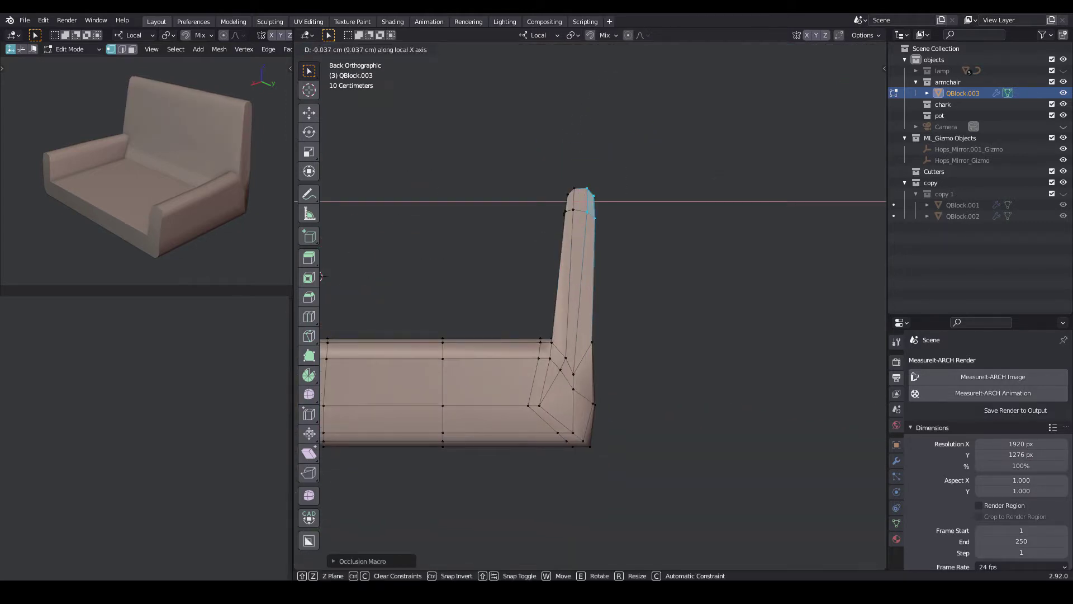
{"action": "key", "text": "Return"}
{"action": "middle_click_drag", "start_coordinate": [615, 391], "coordinate": [615, 363], "text": "shift"}
{"action": "left_click_drag", "start_coordinate": [585, 285], "coordinate": [643, 428]}
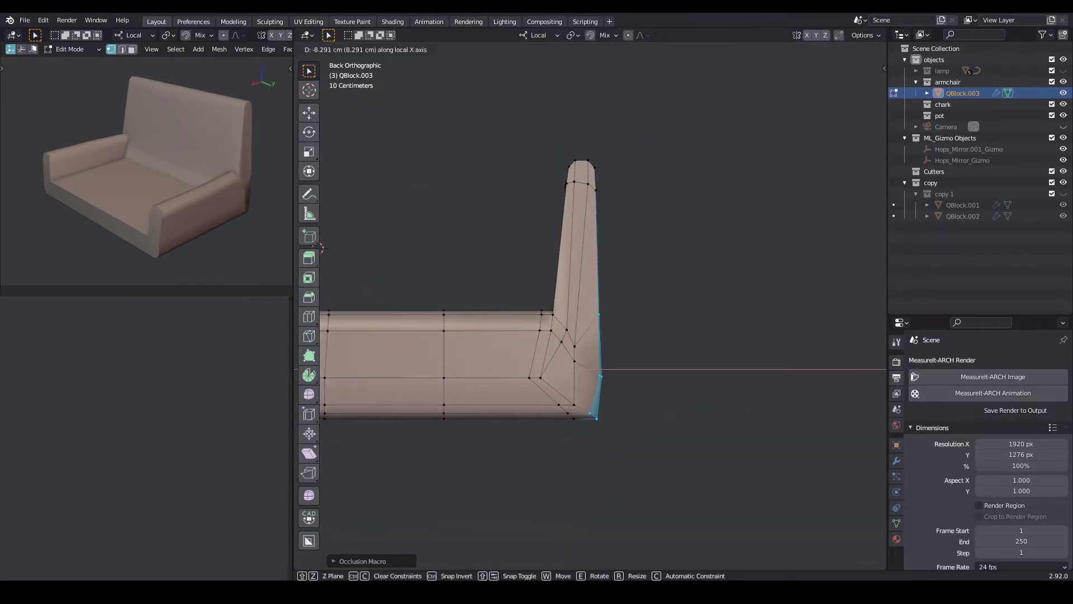
Step: Select the top vertex loops of both armrests
{"action": "middle_click_drag", "start_coordinate": [503, 252], "coordinate": [615, 213]}
{"action": "key", "text": "KP_1"}
{"action": "left_click_drag", "start_coordinate": [494, 230], "coordinate": [563, 316]}
{"action": "middle_click_drag", "start_coordinate": [563, 316], "coordinate": [503, 279]}
Step: Move both armrest tops vertically along Z, about 23.81 cm, in side view
{"action": "middle_click_drag", "start_coordinate": [615, 280], "coordinate": [503, 287]}
{"action": "key", "text": "KP_3"}
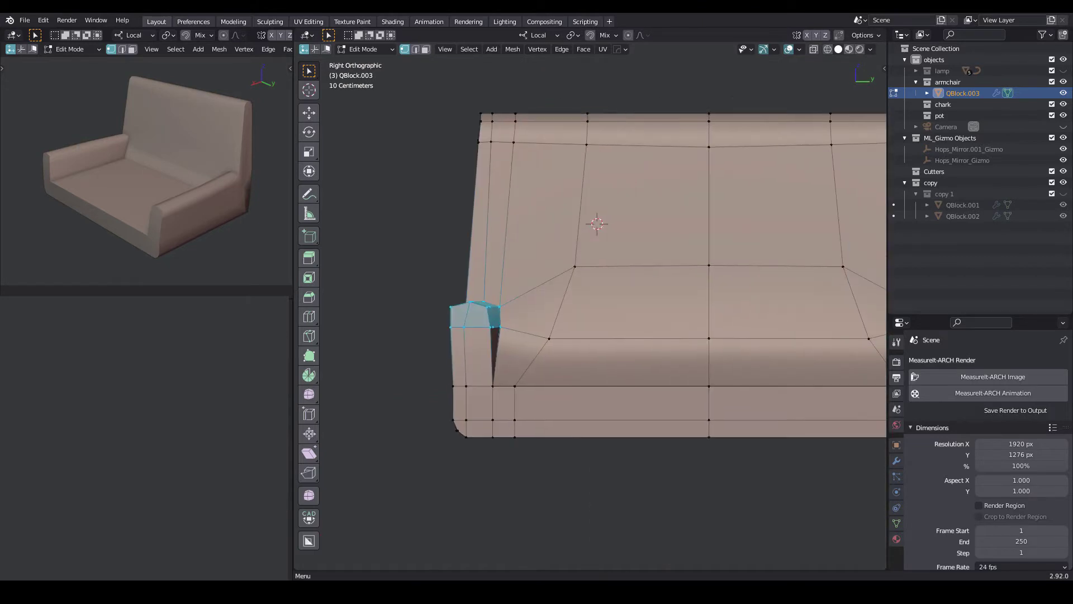
{"action": "key", "text": "g"}
{"action": "key", "text": "z"}
{"action": "key", "text": "z"}
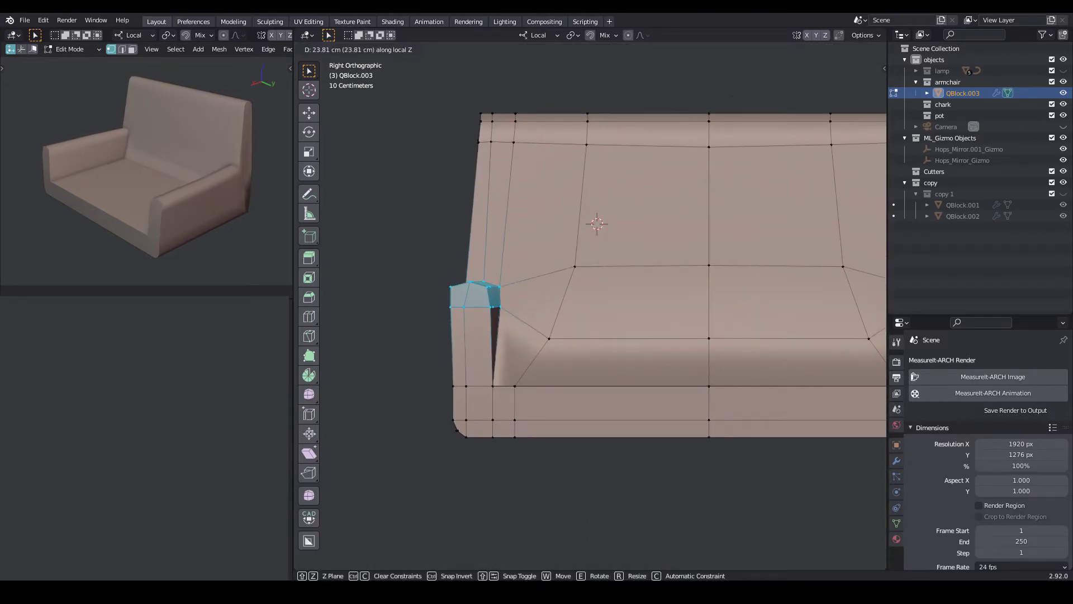
{"action": "key", "text": "Return"}
{"action": "middle_click_drag", "start_coordinate": [587, 307], "coordinate": [503, 279]}
Step: In face select mode, select the sofa's linked flat outer side faces
{"action": "middle_click_drag", "start_coordinate": [652, 207], "coordinate": [695, 160]}
{"action": "key", "text": "3"}
{"action": "left_click", "coordinate": [527, 302]}
{"action": "left_click", "coordinate": [472, 238]}
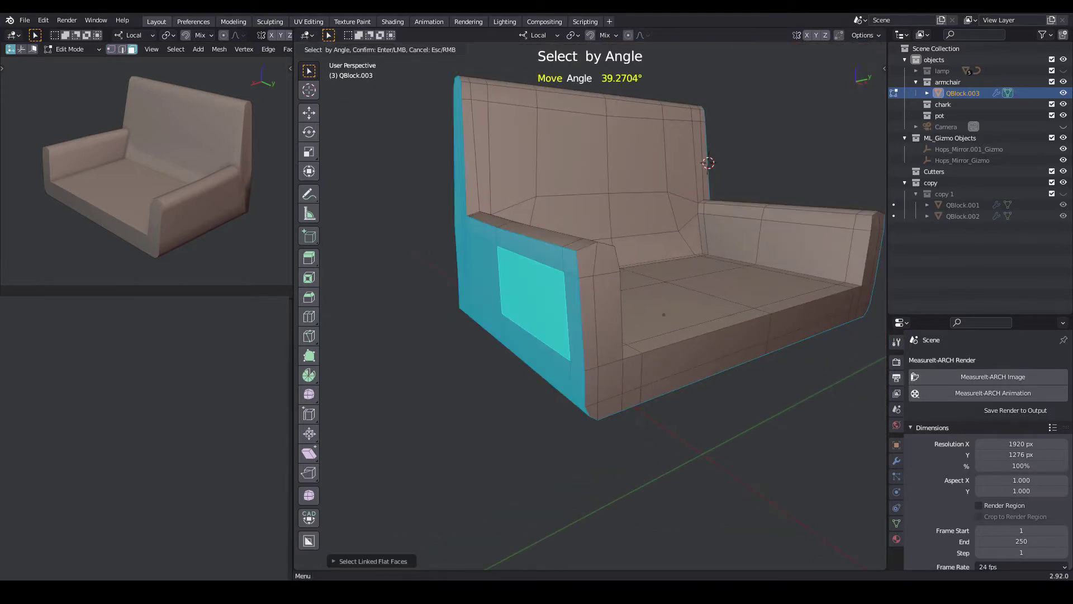
{"action": "mouse_move", "coordinate": [559, 224]}
{"action": "middle_mouse_down"}
{"action": "mouse_move", "coordinate": [786, 71]}
{"action": "mouse_move", "coordinate": [776, 256]}
{"action": "mouse_move", "coordinate": [595, 232]}
{"action": "mouse_move", "coordinate": [650, 412]}
{"action": "mouse_move", "coordinate": [717, 297]}
{"action": "mouse_move", "coordinate": [812, 249]}
{"action": "mouse_move", "coordinate": [575, 342]}
{"action": "middle_mouse_up"}
{"action": "key", "text": "ctrl+KP_Subtract"}
Step: Inflate-smooth the side faces: amount 1.00, inflate 1.00, normal smooth 0.50
{"action": "key", "text": "q"}
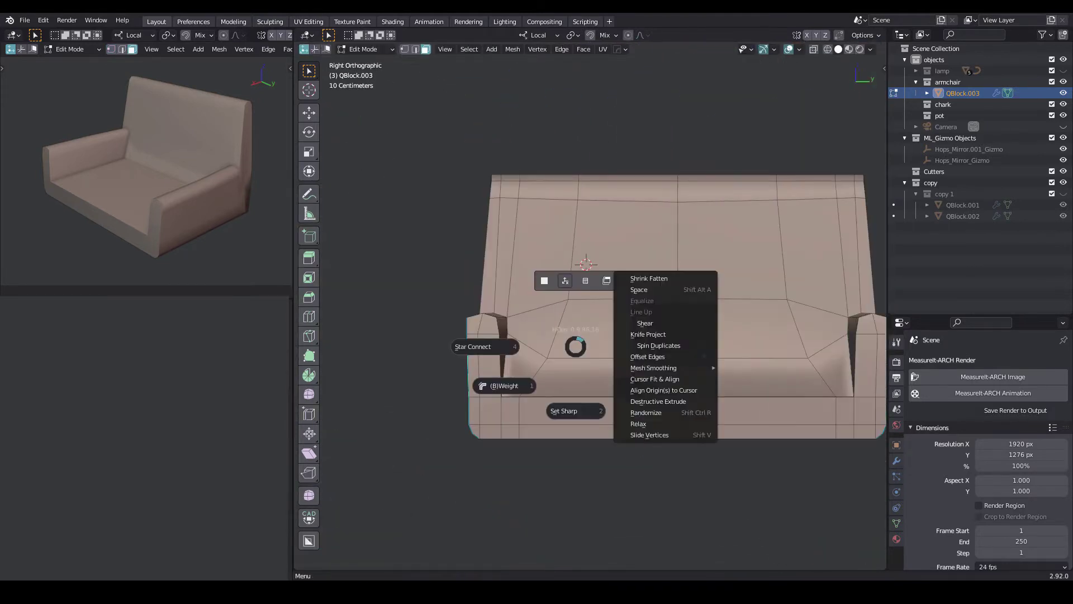
{"action": "left_click", "coordinate": [586, 269]}
{"action": "key", "text": "KP_1"}
{"action": "key", "text": "F9"}
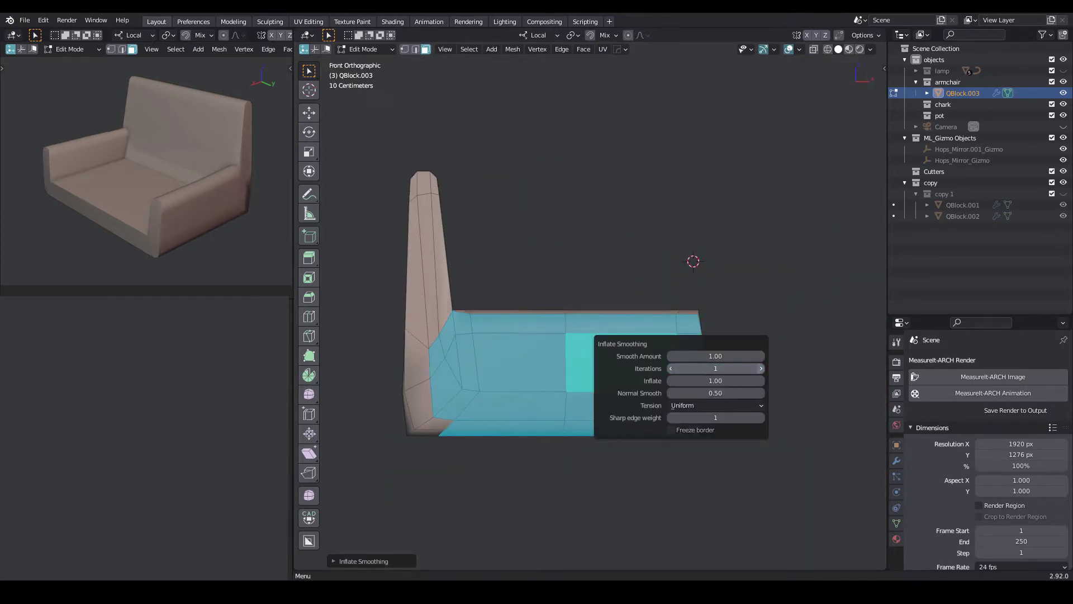
Step: Preview the softened sofa with level-2 subdivision, comparing it against the edit cage
{"action": "key", "text": "Tab"}
{"action": "key", "text": "ctrl+2"}
{"action": "middle_click_drag", "start_coordinate": [693, 261], "coordinate": [540, 280]}
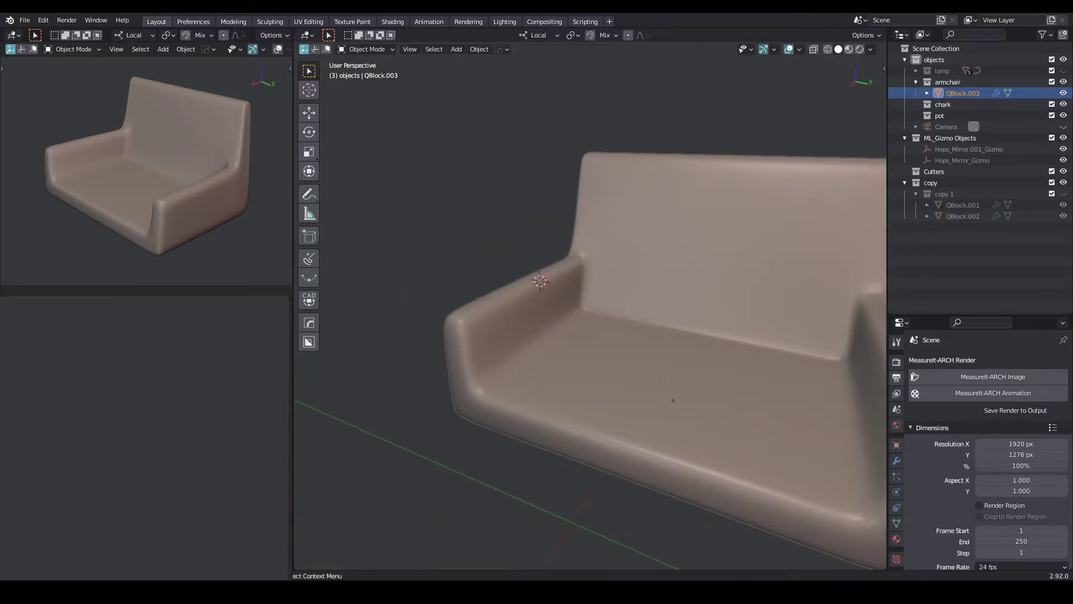
{"action": "key", "text": "Tab"}
{"action": "mouse_move", "coordinate": [615, 279]}
{"action": "middle_mouse_down"}
{"action": "mouse_move", "coordinate": [600, 248]}
{"action": "mouse_move", "coordinate": [503, 268]}
{"action": "middle_mouse_up"}
{"action": "key", "text": "Tab"}
{"action": "key", "text": "Tab"}
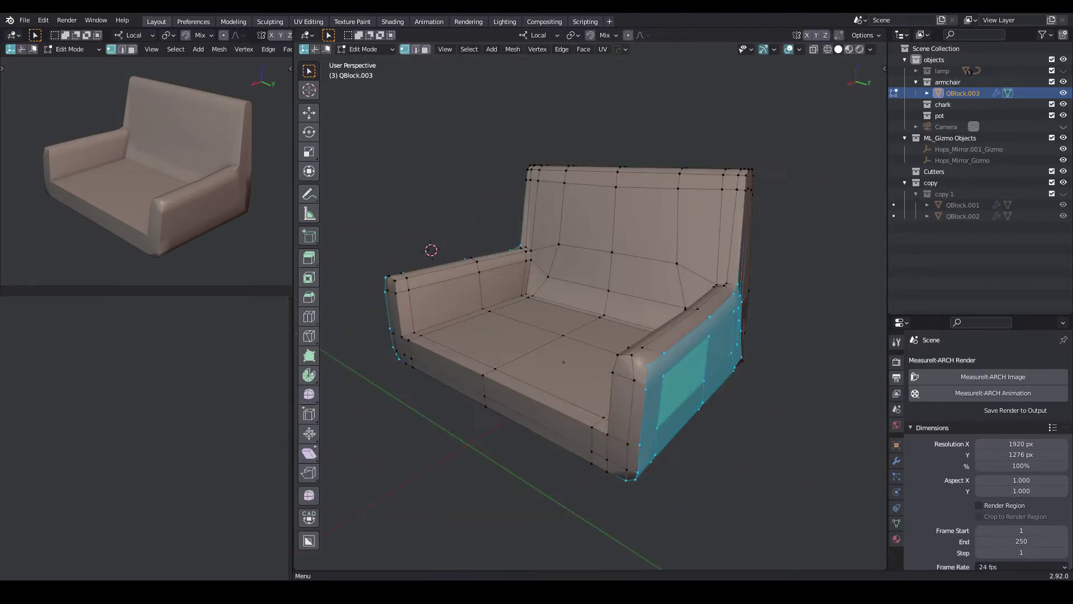
Step: Move the vertices where armrest meets backrest along X, checking subdivision levels
{"action": "scroll", "coordinate": [503, 269], "scroll_direction": "up", "scroll_amount": 5}
{"action": "middle_click_drag", "start_coordinate": [693, 542], "coordinate": [795, 378]}
{"action": "left_click_drag", "start_coordinate": [576, 319], "coordinate": [576, 320]}
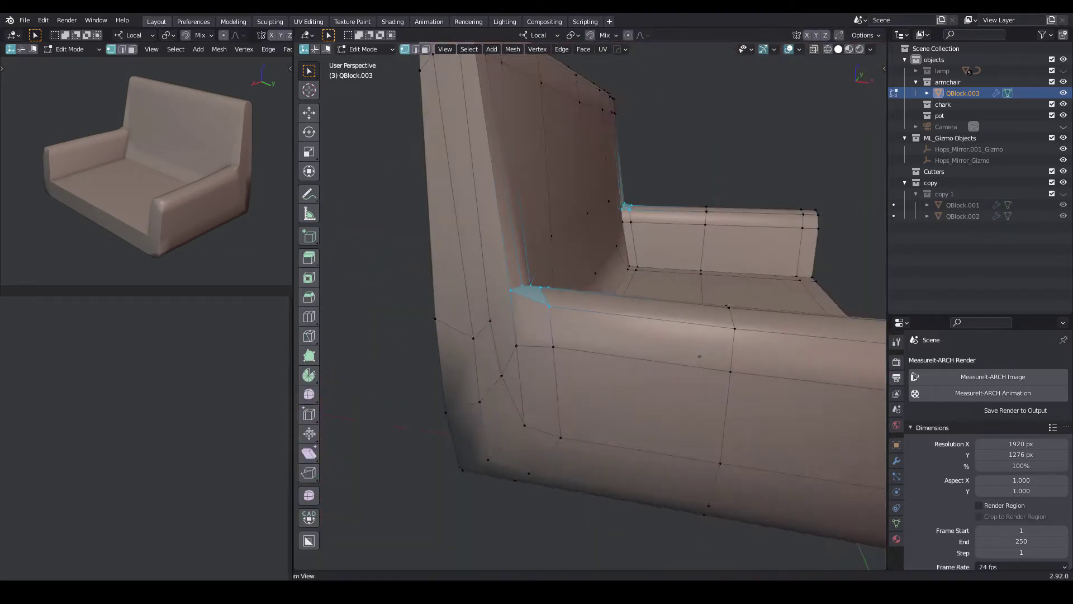
{"action": "middle_click_drag", "start_coordinate": [576, 319], "coordinate": [592, 240]}
{"action": "key", "text": "g"}
{"action": "key", "text": "x"}
{"action": "key", "text": "x"}
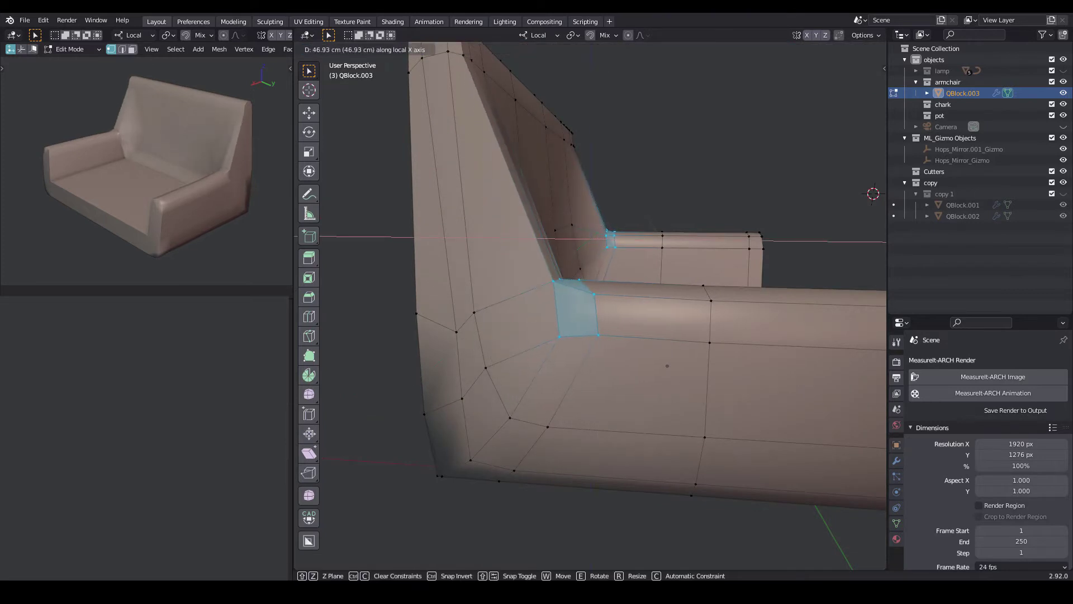
{"action": "key", "text": "ctrl+2"}
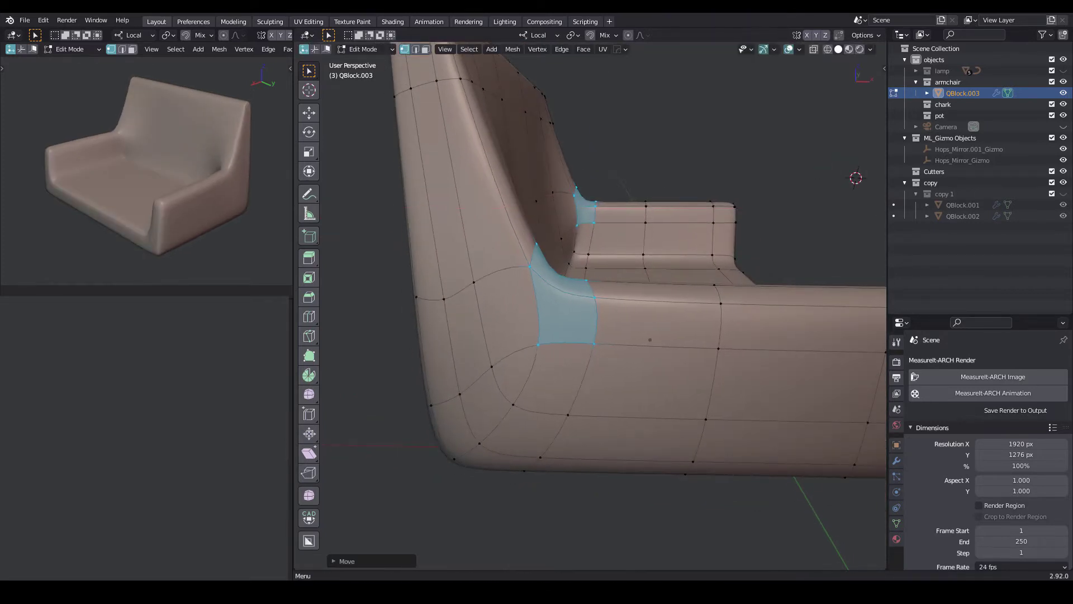
{"action": "key", "text": "ctrl+1"}
{"action": "middle_click_drag", "start_coordinate": [590, 313], "coordinate": [671, 313]}
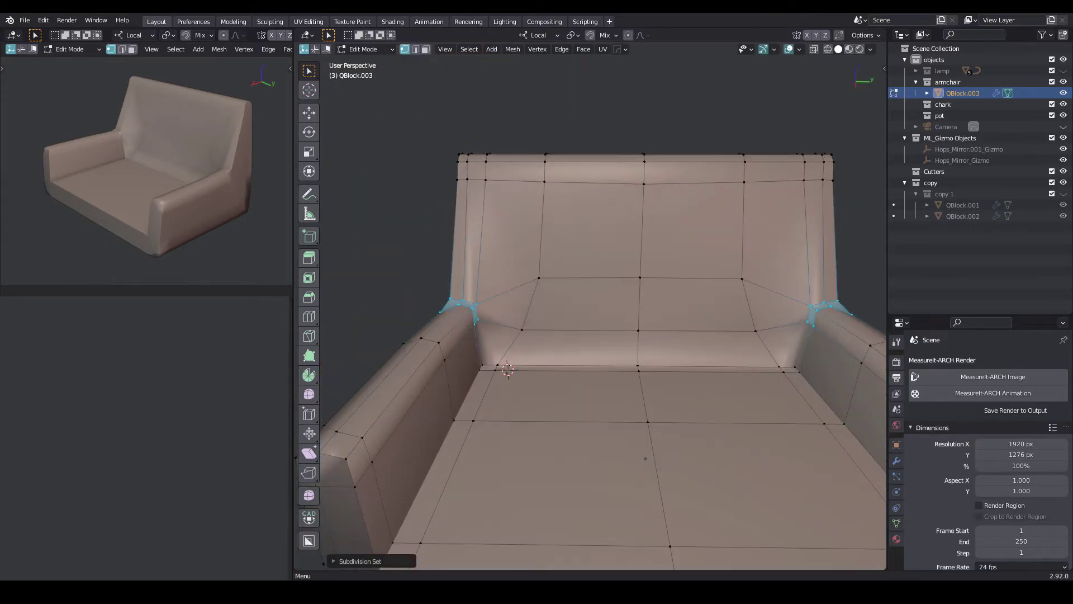
Step: Select a backrest edge loop and vertex-slide it toward the armrest corner
{"action": "middle_click_drag", "start_coordinate": [590, 313], "coordinate": [590, 346]}
{"action": "middle_click_drag", "start_coordinate": [642, 316], "coordinate": [584, 316]}
{"action": "key", "text": "shift+v"}
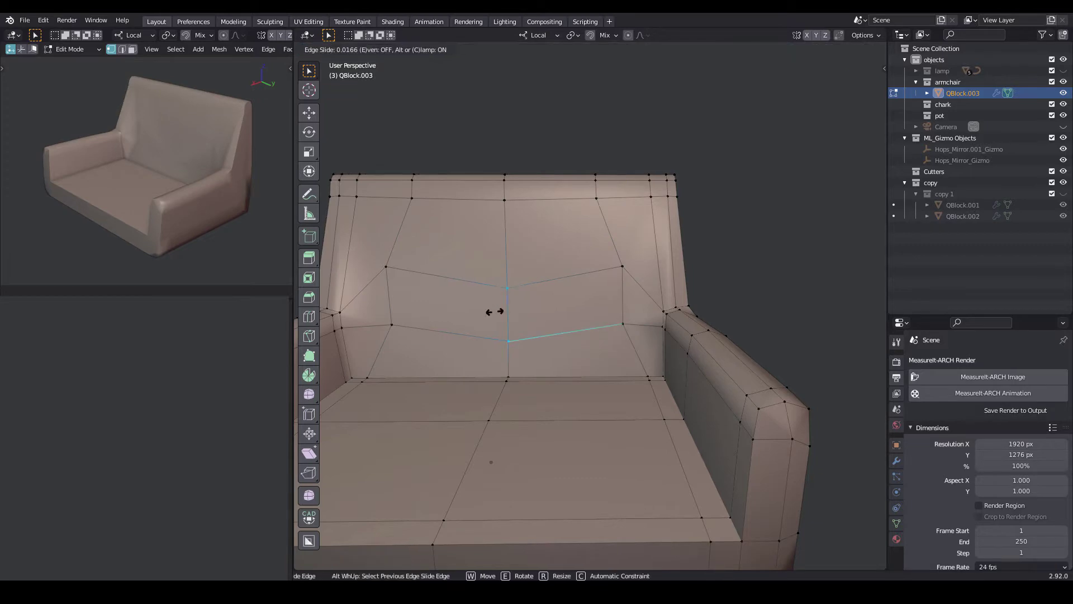
{"action": "middle_click_drag", "start_coordinate": [491, 462], "coordinate": [395, 503]}
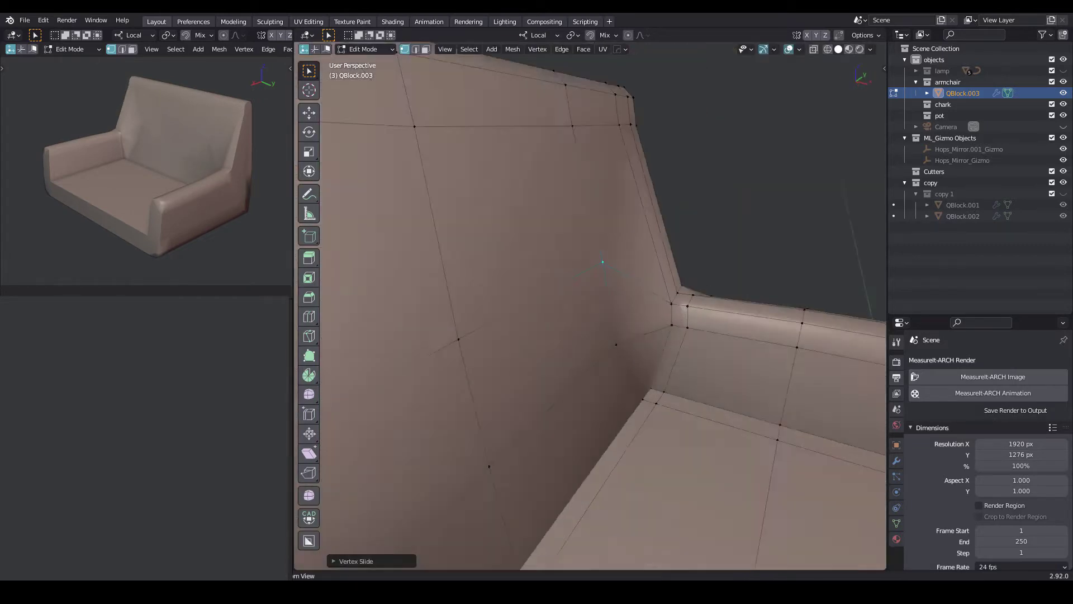
{"action": "scroll", "coordinate": [395, 503], "scroll_direction": "up", "scroll_amount": 5}
{"action": "mouse_move", "coordinate": [591, 313]}
{"action": "middle_mouse_down"}
{"action": "mouse_move", "coordinate": [559, 336]}
{"action": "mouse_move", "coordinate": [614, 301]}
{"action": "middle_mouse_up"}
{"action": "scroll", "coordinate": [590, 312], "scroll_direction": "down", "scroll_amount": 4}
{"action": "scroll", "coordinate": [590, 313], "scroll_direction": "up", "scroll_amount": 4}
Step: Check the level-2 smoothed shape, then move the corner vertices along Y
{"action": "key", "text": "Tab"}
{"action": "key", "text": "ctrl+2"}
{"action": "key", "text": "Tab"}
{"action": "mouse_move", "coordinate": [463, 563]}
{"action": "middle_mouse_down"}
{"action": "mouse_move", "coordinate": [470, 442]}
{"action": "mouse_move", "coordinate": [452, 495]}
{"action": "mouse_move", "coordinate": [574, 294]}
{"action": "mouse_move", "coordinate": [503, 335]}
{"action": "middle_mouse_up"}
{"action": "scroll", "coordinate": [471, 442], "scroll_direction": "down", "scroll_amount": 2}
{"action": "key", "text": "g"}
{"action": "key", "text": "y"}
{"action": "key", "text": "y"}
Step: Slide the corner vertex and the adjacent edge loop along the armrest corner surface
{"action": "key", "text": "g"}
{"action": "key", "text": "g"}
{"action": "left_click", "coordinate": [574, 295]}
{"action": "key", "text": "Tab"}
{"action": "key", "text": "Tab"}
{"action": "middle_click_drag", "start_coordinate": [453, 369], "coordinate": [503, 358]}
{"action": "key", "text": "g"}
{"action": "key", "text": "g"}
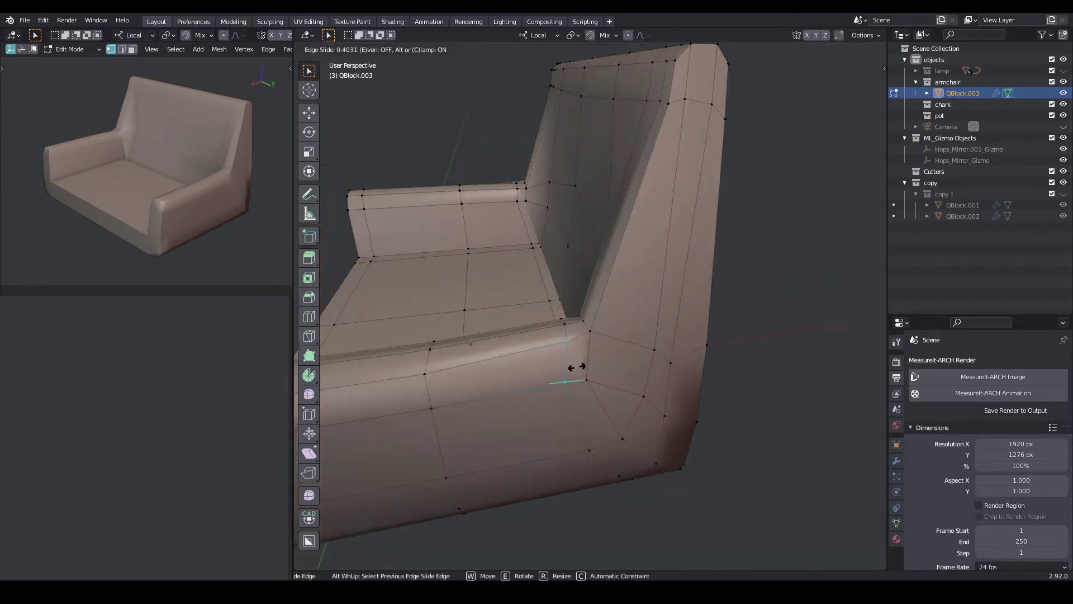
{"action": "left_click", "coordinate": [575, 370]}
{"action": "middle_click_drag", "start_coordinate": [590, 313], "coordinate": [503, 380]}
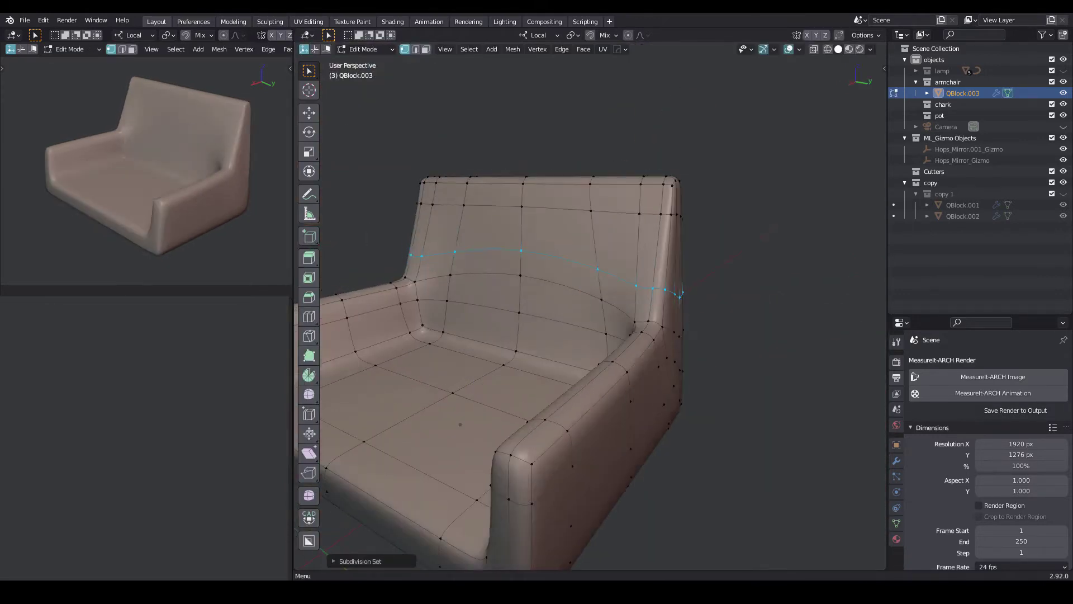
Step: Slide the backrest edge loop and move the vertices near the backrest corner
{"action": "middle_click_drag", "start_coordinate": [460, 424], "coordinate": [462, 480]}
{"action": "scroll", "coordinate": [461, 481], "scroll_direction": "up", "scroll_amount": 2}
{"action": "scroll", "coordinate": [464, 541], "scroll_direction": "up", "scroll_amount": 2}
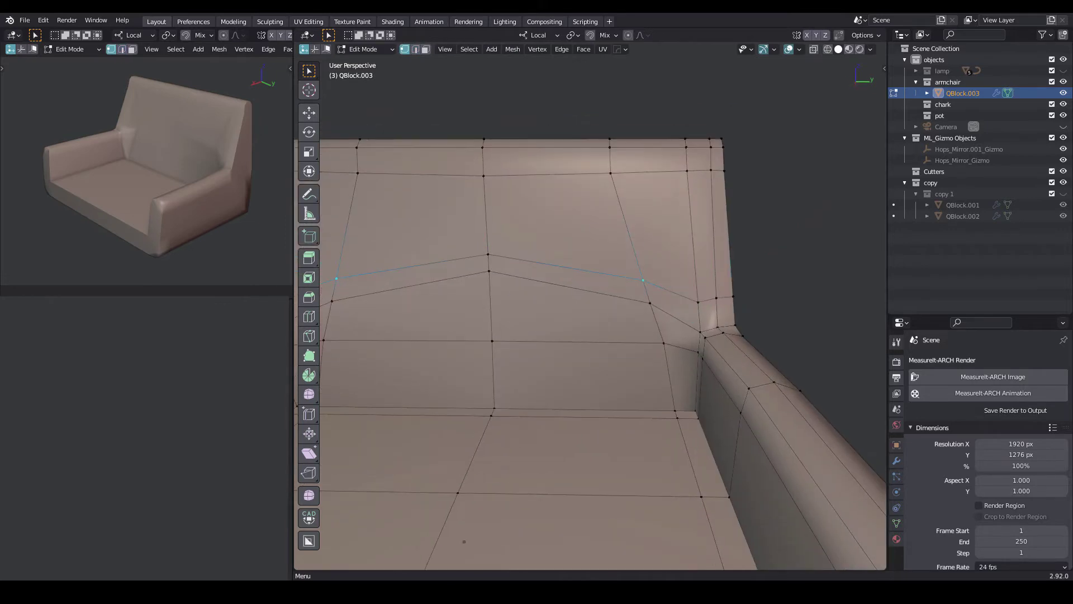
{"action": "left_click", "coordinate": [520, 257]}
{"action": "middle_click_drag", "start_coordinate": [520, 257], "coordinate": [607, 309]}
{"action": "left_click_drag", "start_coordinate": [607, 309], "coordinate": [665, 326]}
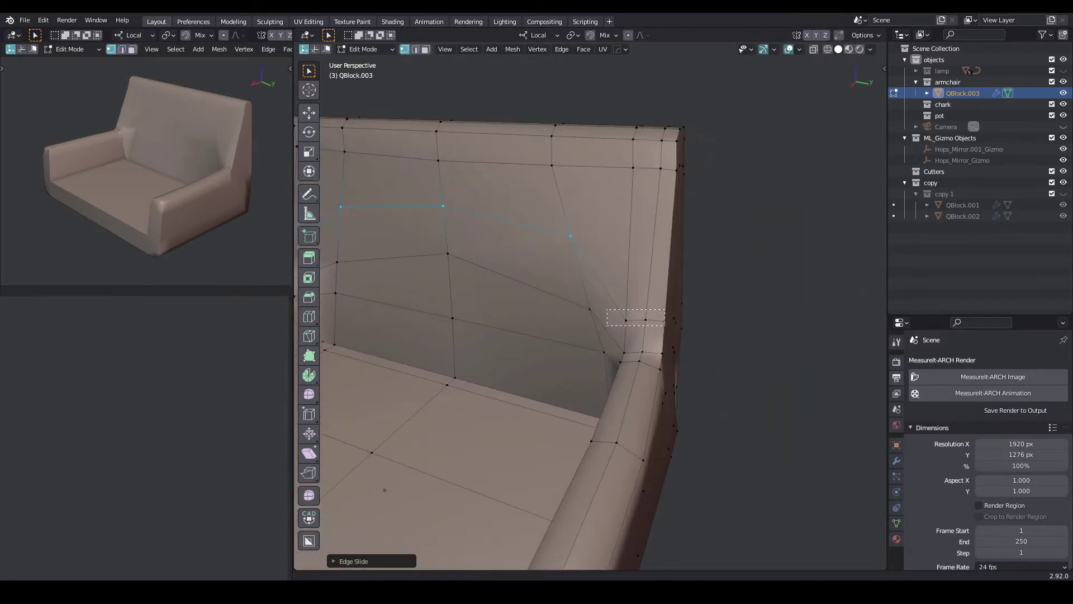
{"action": "mouse_move", "coordinate": [665, 326]}
{"action": "middle_mouse_down"}
{"action": "mouse_move", "coordinate": [425, 291]}
{"action": "mouse_move", "coordinate": [492, 335]}
{"action": "mouse_move", "coordinate": [358, 257]}
{"action": "middle_mouse_up"}
{"action": "key", "text": "KP_3"}
{"action": "key", "text": "Return"}
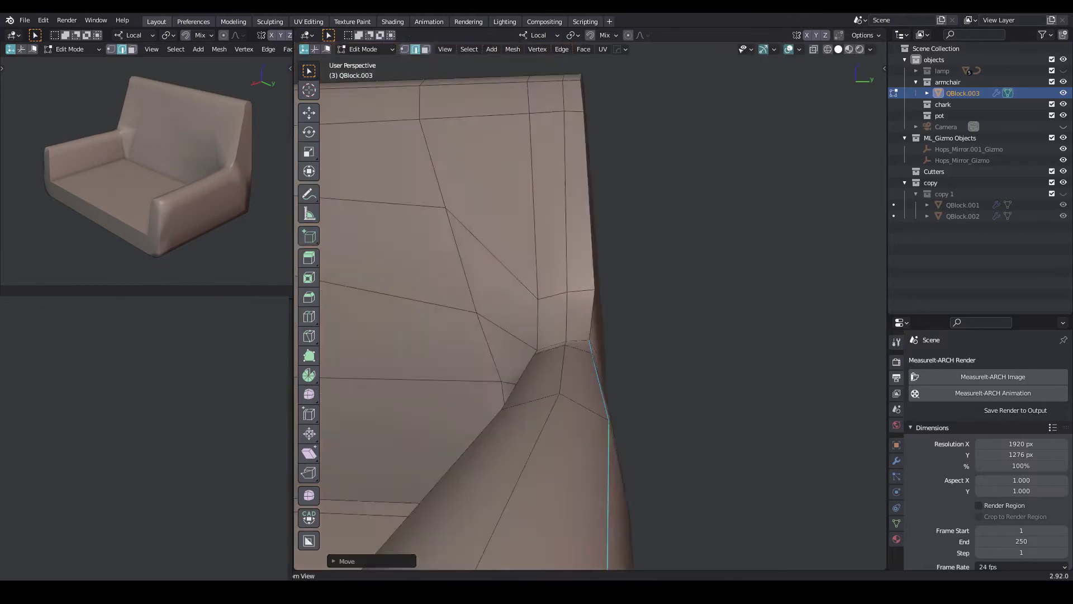
{"action": "key", "text": "KP_7"}
{"action": "mouse_move", "coordinate": [559, 335]}
{"action": "middle_mouse_down"}
{"action": "mouse_move", "coordinate": [604, 302]}
{"action": "mouse_move", "coordinate": [587, 319]}
{"action": "middle_mouse_up"}
Step: Preview the level-2 smoothed armchair and inspect the backrest-armrest corner
{"action": "key", "text": "Tab"}
{"action": "key", "text": "ctrl+2"}
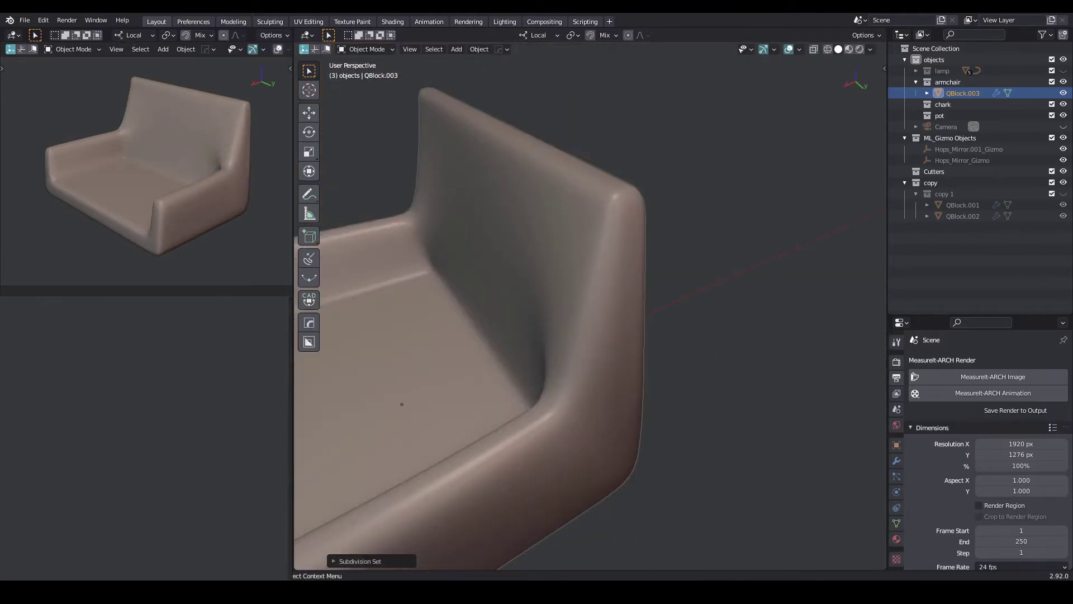
{"action": "middle_click_drag", "start_coordinate": [519, 411], "coordinate": [471, 419]}
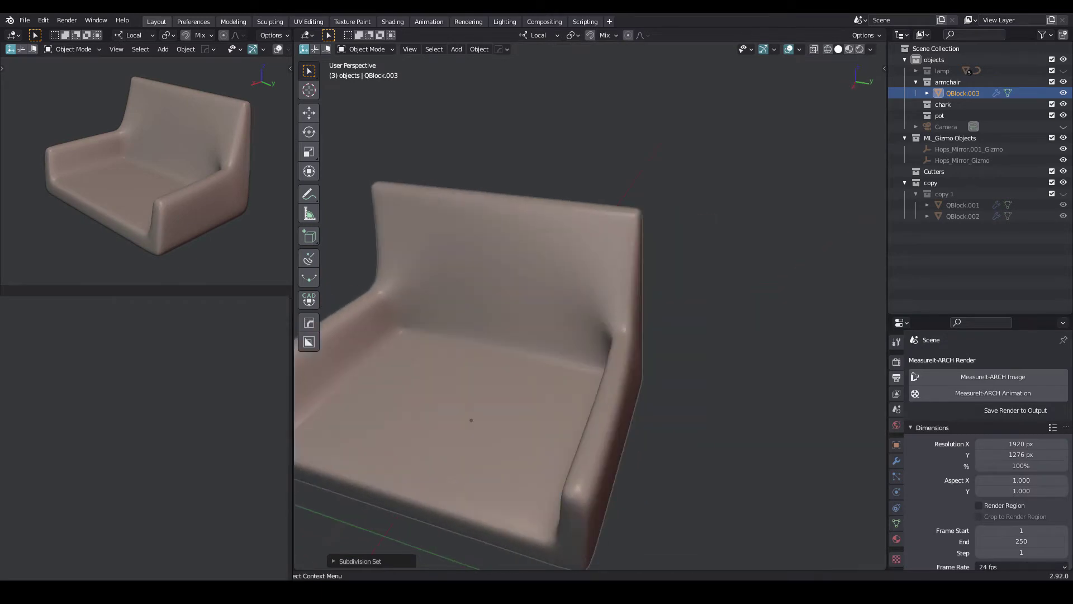
{"action": "key", "text": "Tab"}
{"action": "mouse_move", "coordinate": [591, 307]}
{"action": "middle_mouse_down"}
{"action": "mouse_move", "coordinate": [559, 313]}
{"action": "mouse_move", "coordinate": [571, 302]}
{"action": "middle_mouse_up"}
{"action": "scroll", "coordinate": [590, 306], "scroll_direction": "up", "scroll_amount": 3}
{"action": "mouse_move", "coordinate": [503, 336]}
{"action": "middle_mouse_down"}
{"action": "mouse_move", "coordinate": [464, 385]}
{"action": "mouse_move", "coordinate": [615, 325]}
{"action": "middle_mouse_up"}
{"action": "key", "text": "Tab"}
Step: Nudge and slide the corner vertex, then duplicate the armchair as QBlock.004
{"action": "key", "text": "Tab"}
{"action": "left_click_drag", "start_coordinate": [615, 325], "coordinate": [616, 342]}
{"action": "mouse_move", "coordinate": [602, 287]}
{"action": "middle_mouse_down"}
{"action": "mouse_move", "coordinate": [559, 313]}
{"action": "mouse_move", "coordinate": [626, 302]}
{"action": "mouse_move", "coordinate": [592, 318]}
{"action": "mouse_move", "coordinate": [587, 279]}
{"action": "mouse_move", "coordinate": [598, 302]}
{"action": "mouse_move", "coordinate": [587, 313]}
{"action": "mouse_move", "coordinate": [473, 379]}
{"action": "mouse_move", "coordinate": [495, 333]}
{"action": "middle_mouse_up"}
{"action": "key", "text": "g"}
{"action": "key", "text": "g"}
{"action": "key", "text": "g"}
{"action": "left_click", "coordinate": [587, 280]}
{"action": "key", "text": "Tab"}
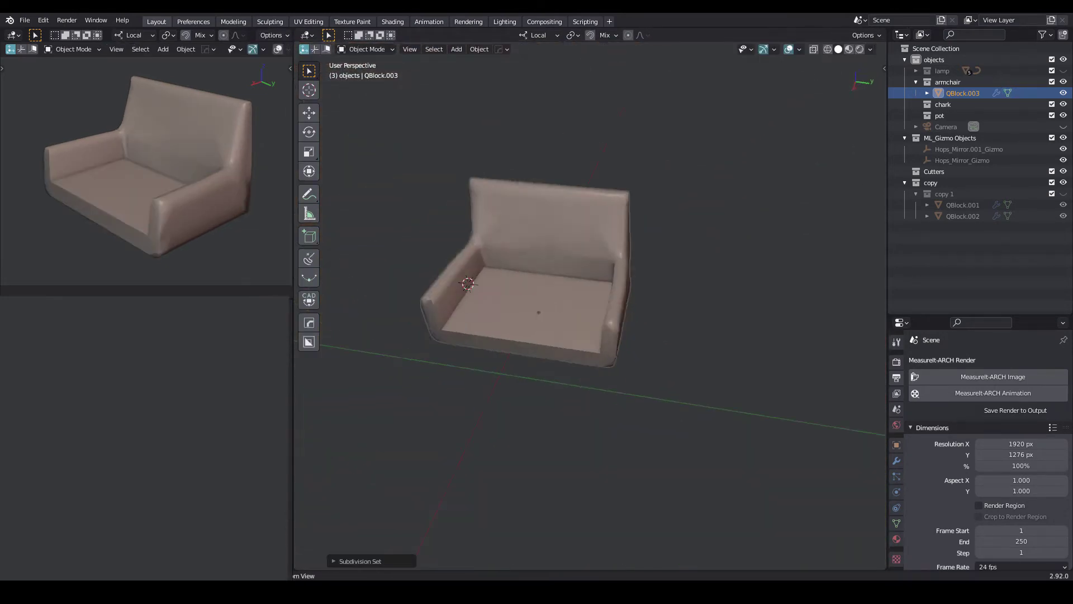
{"action": "key", "text": "shift+d"}
{"action": "key", "text": "KP_Decimal"}
Step: Apply the copy's two modifiers and select all sharp edges of the sofa block
{"action": "key", "text": "ctrl+a"}
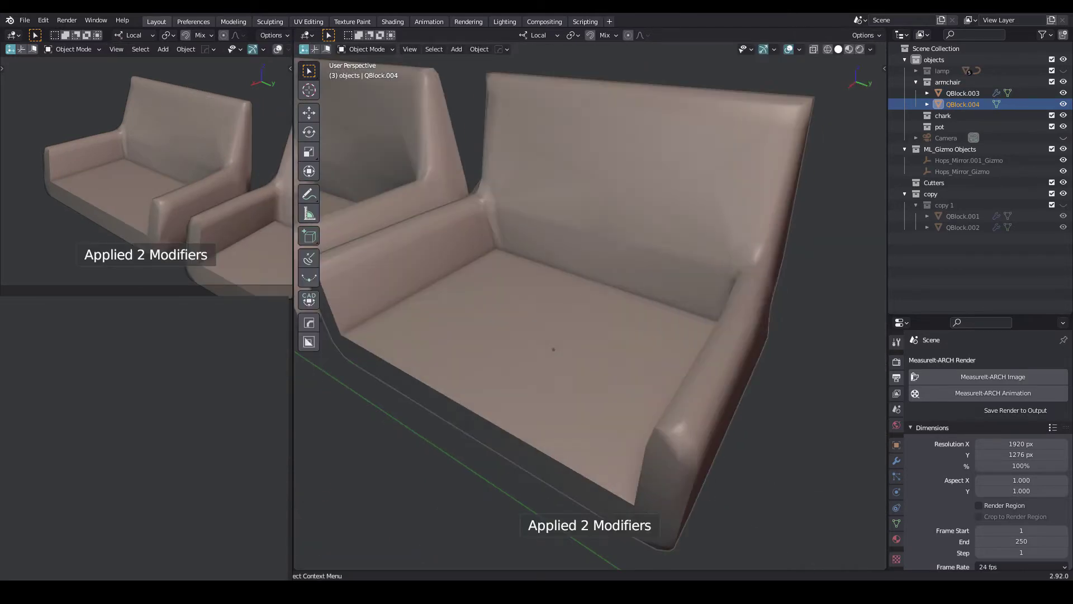
{"action": "key", "text": "Tab"}
{"action": "mouse_move", "coordinate": [553, 349]}
{"action": "middle_mouse_down"}
{"action": "mouse_move", "coordinate": [540, 327]}
{"action": "mouse_move", "coordinate": [588, 357]}
{"action": "middle_mouse_up"}
{"action": "key", "text": "F9"}
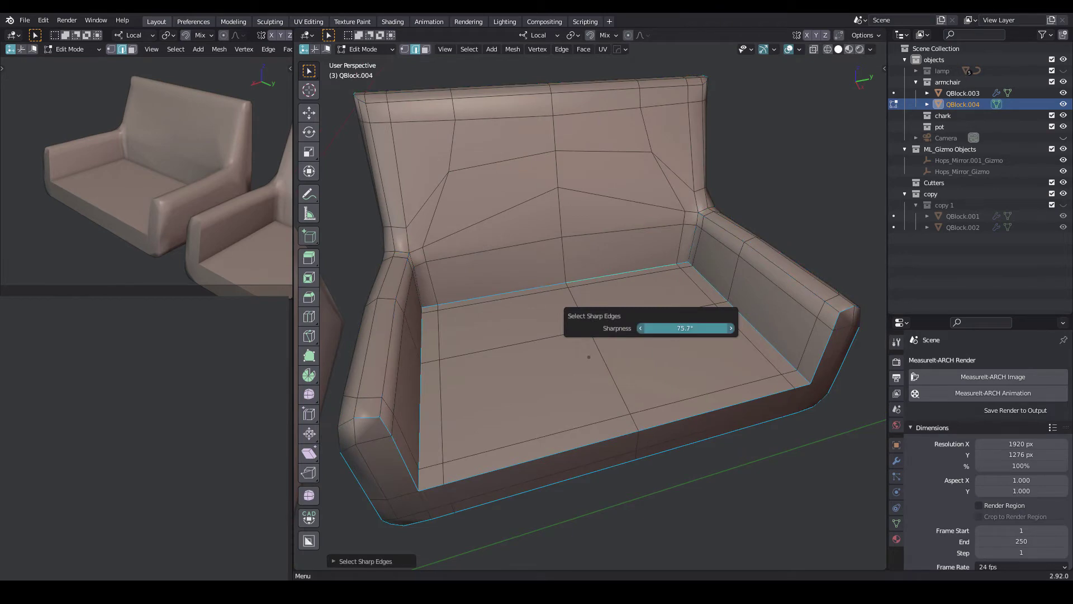
{"action": "key", "text": "alt+a"}
{"action": "mouse_move", "coordinate": [589, 356]}
{"action": "middle_mouse_down"}
{"action": "mouse_move", "coordinate": [594, 350]}
{"action": "mouse_move", "coordinate": [502, 309]}
{"action": "mouse_move", "coordinate": [458, 355]}
{"action": "mouse_move", "coordinate": [538, 367]}
{"action": "mouse_move", "coordinate": [502, 359]}
{"action": "middle_mouse_up"}
Step: Bevel the selected sharp edges to round the outline and return to Object Mode
{"action": "scroll", "coordinate": [538, 368], "scroll_direction": "up", "scroll_amount": 2}
{"action": "key", "text": "ctrl+b"}
{"action": "key", "text": "F9"}
{"action": "key", "text": "Tab"}
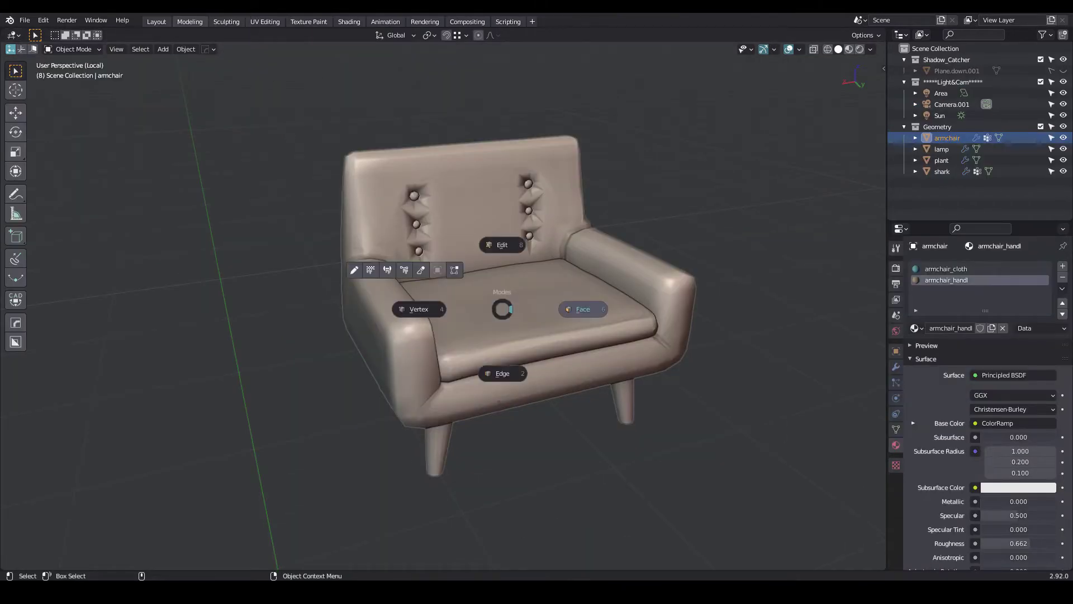
Step: Inspect the tufted armchair's faces, then smooth it with level-2 subdivision and orbit around it
{"action": "left_click", "coordinate": [583, 309]}
{"action": "scroll", "coordinate": [488, 316], "scroll_direction": "up", "scroll_amount": 2}
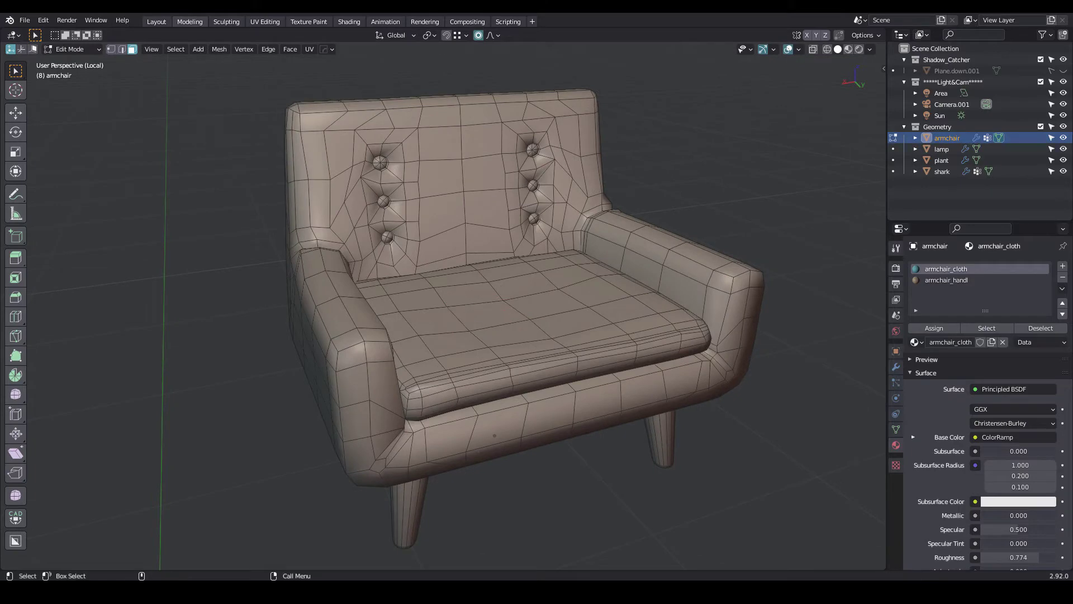
{"action": "mouse_move", "coordinate": [495, 435]}
{"action": "middle_mouse_down"}
{"action": "mouse_move", "coordinate": [535, 431]}
{"action": "mouse_move", "coordinate": [479, 442]}
{"action": "middle_mouse_up"}
{"action": "left_click", "coordinate": [463, 223]}
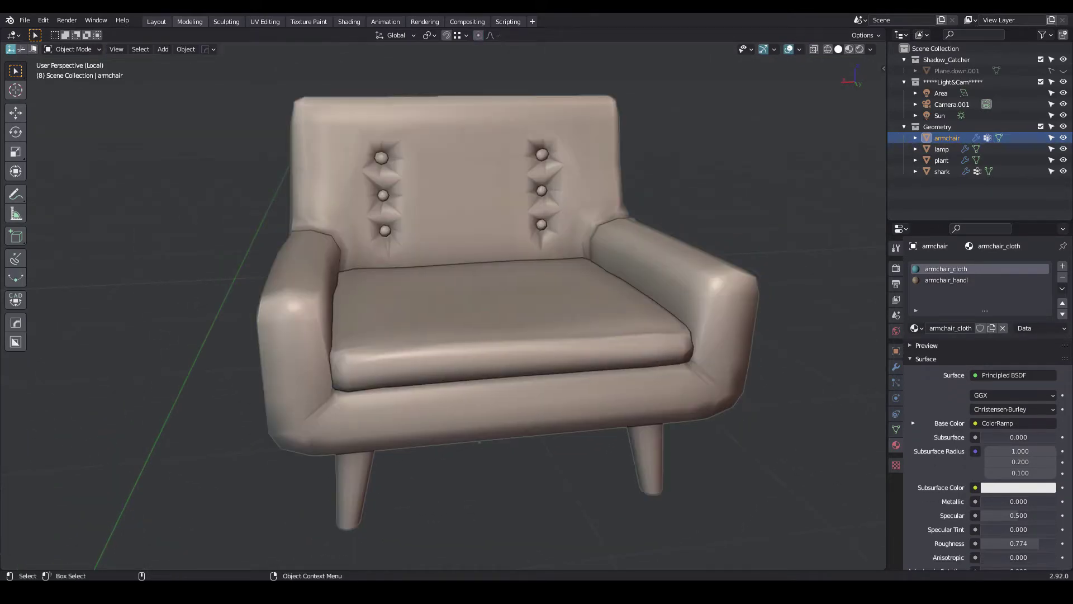
{"action": "key", "text": "ctrl+2"}
{"action": "middle_click_drag", "start_coordinate": [479, 442], "coordinate": [408, 233]}
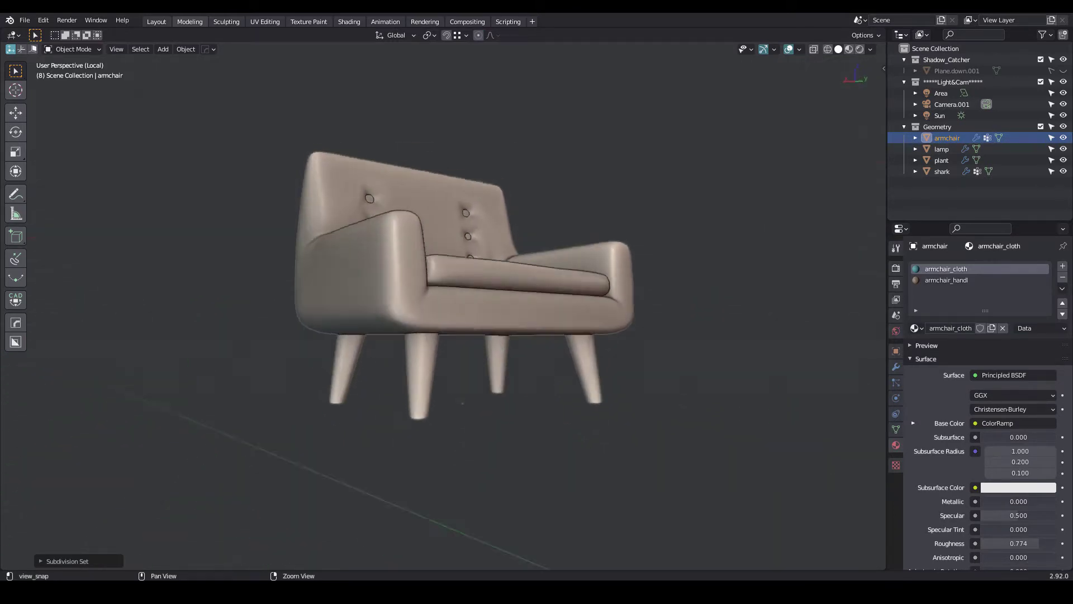
{"action": "middle_click_drag", "start_coordinate": [408, 232], "coordinate": [461, 380]}
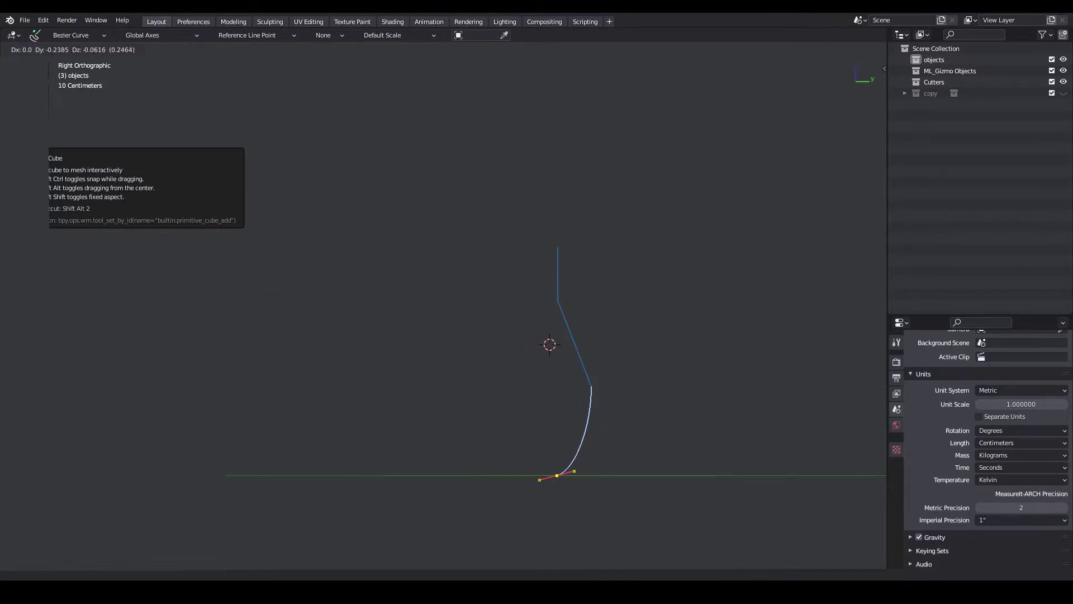
Step: Select the BezierCurve vase profile and switch its interaction mode
{"action": "left_click", "coordinate": [589, 386]}
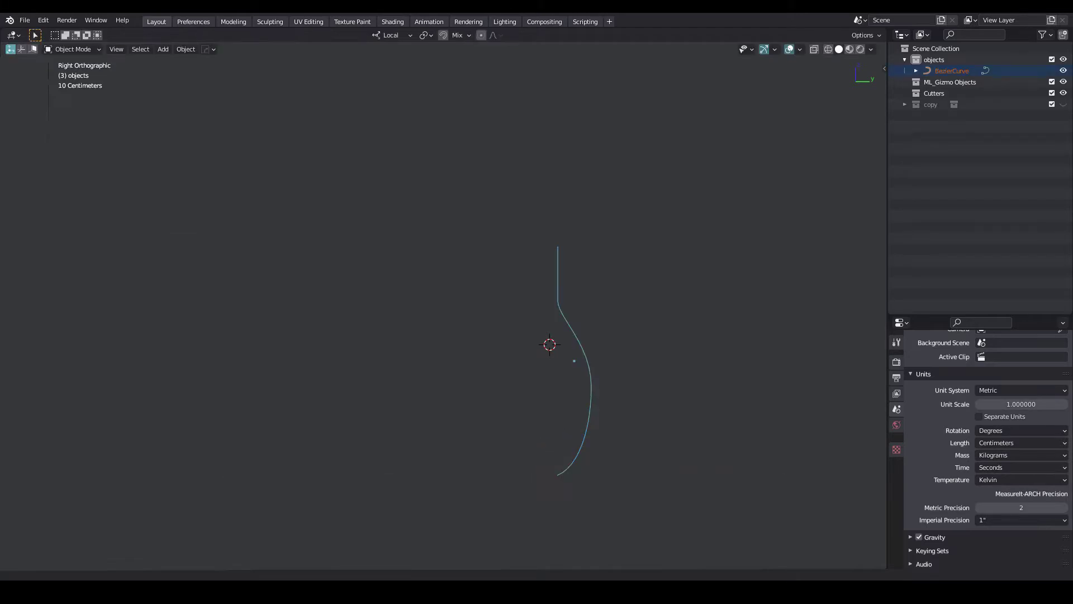
{"action": "key", "text": "ctrl+Tab"}
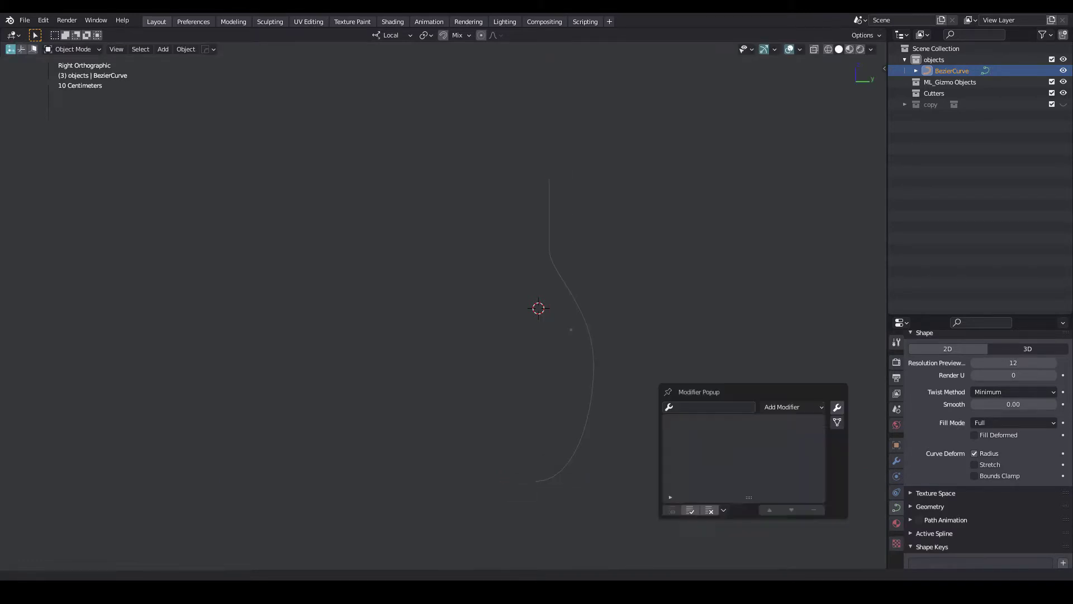
Step: Add a Screw modifier to the profile with its axis set so the vase stands upright
{"action": "key", "text": "alt+space"}
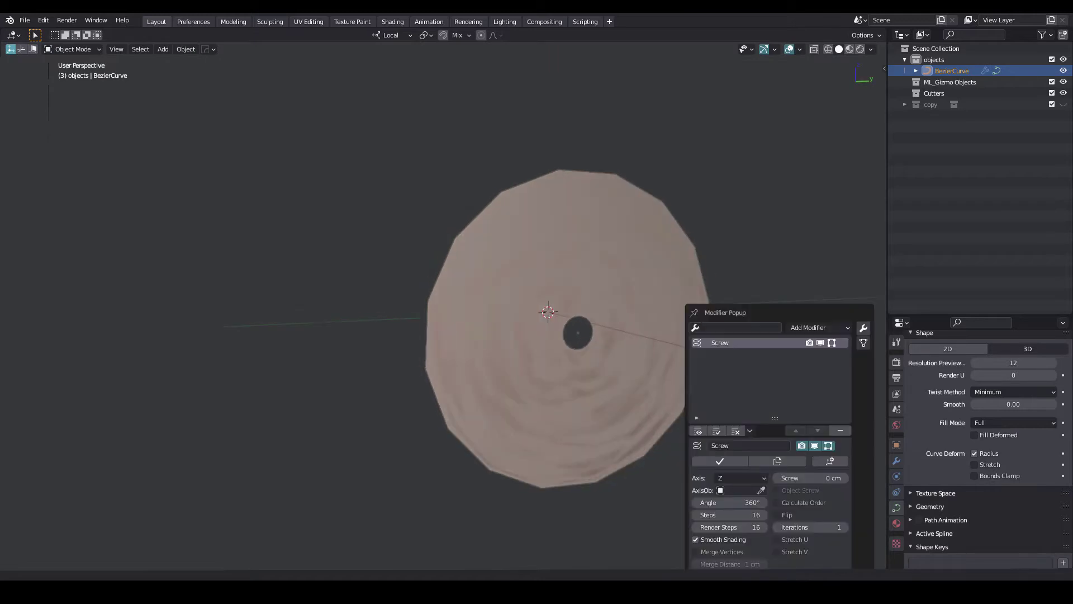
{"action": "left_click", "coordinate": [741, 478]}
{"action": "left_click", "coordinate": [752, 502]}
{"action": "left_click", "coordinate": [741, 478]}
{"action": "left_click", "coordinate": [752, 514]}
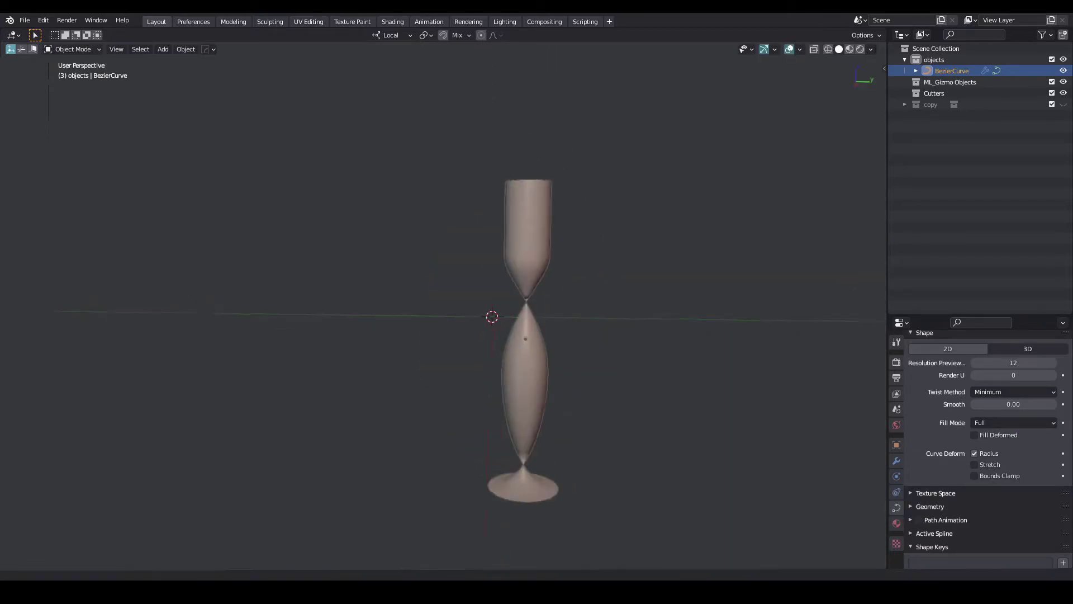
Step: In right view, adjust the vase's radius by moving the profile along Y
{"action": "key", "text": "KP_3"}
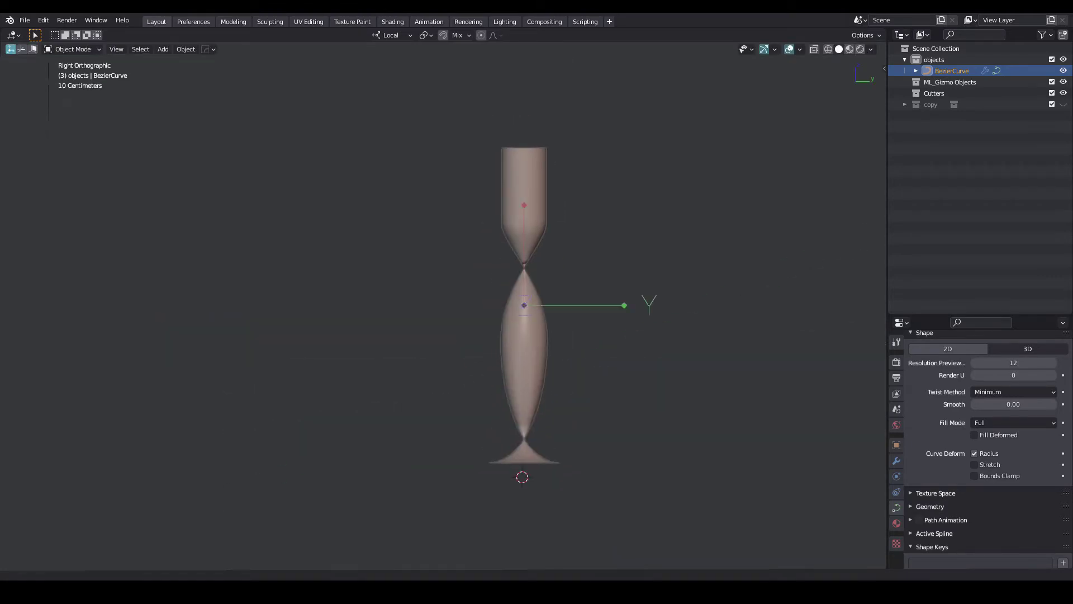
{"action": "key", "text": "g"}
{"action": "key", "text": "y"}
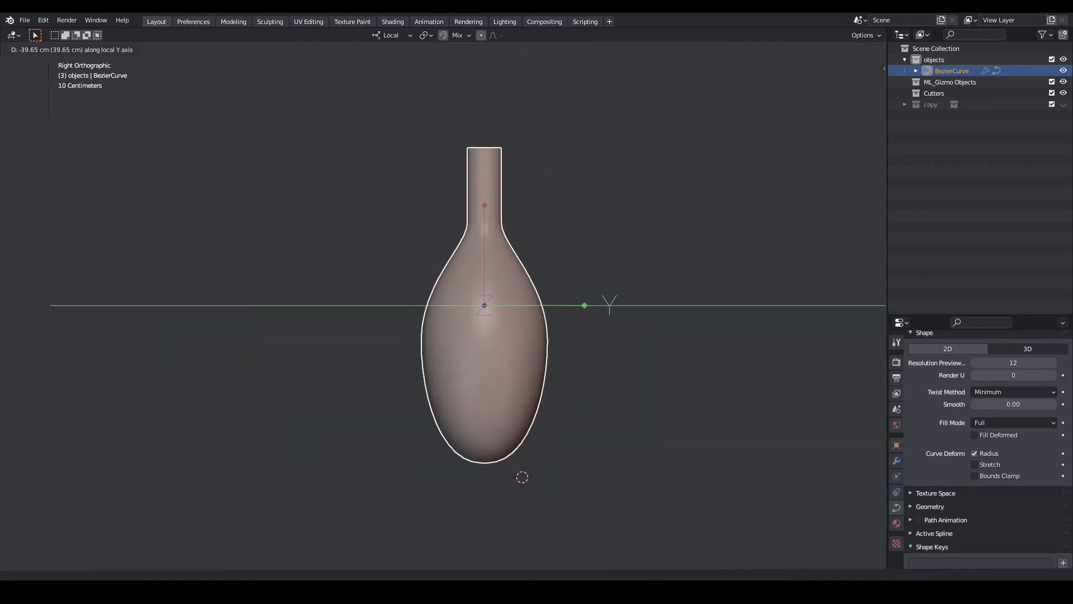
{"action": "key", "text": "Escape"}
Step: Lower the vase's neck points along local Z to lengthen the slim neck
{"action": "key", "text": "g"}
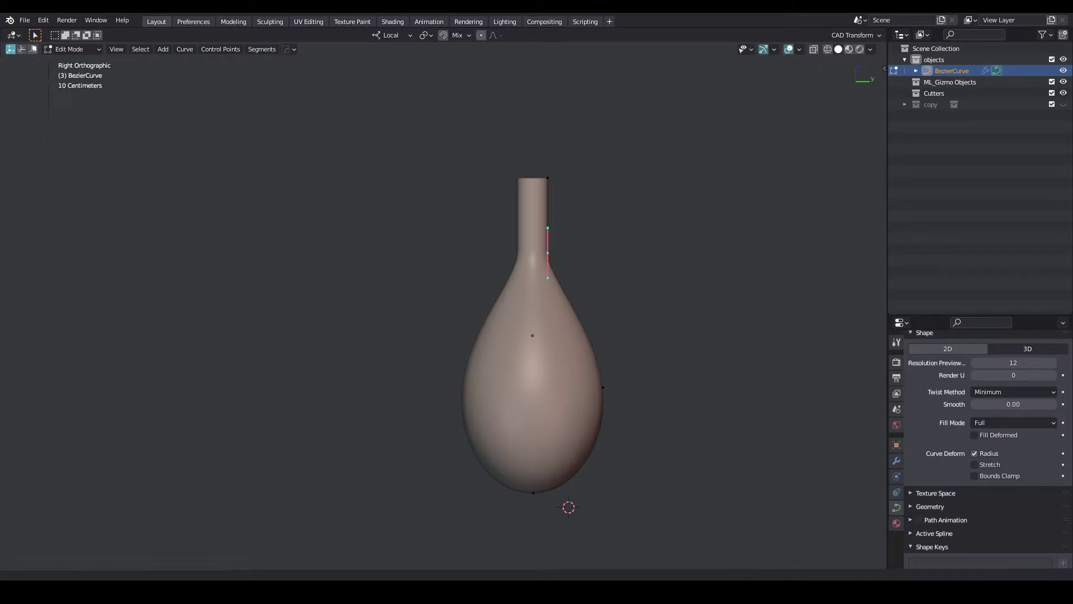
{"action": "middle_click_drag", "start_coordinate": [531, 335], "coordinate": [549, 333], "text": "shift"}
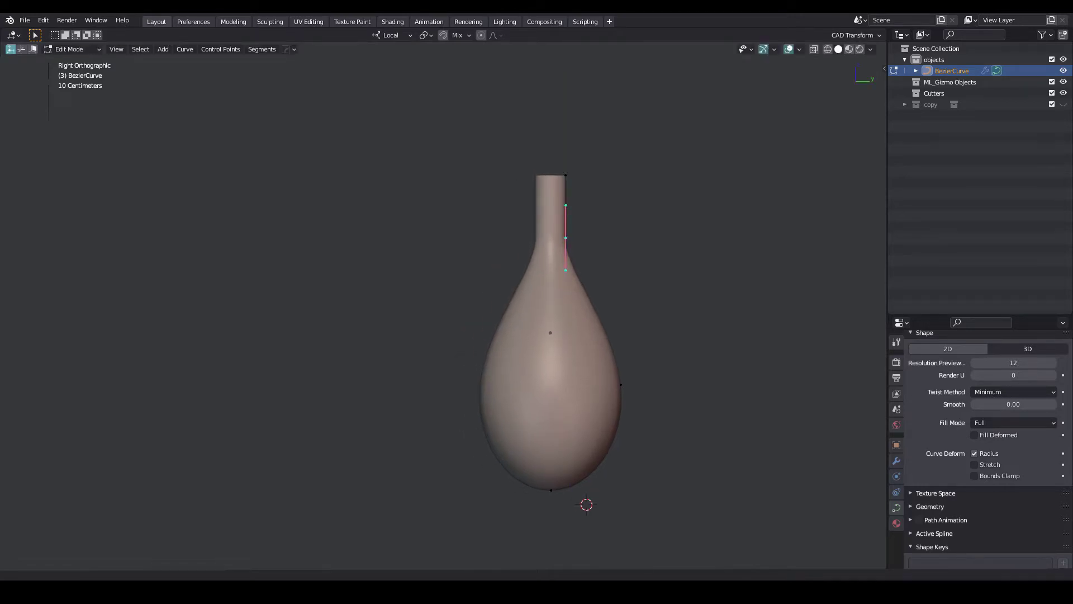
{"action": "key", "text": "g"}
{"action": "key", "text": "z"}
{"action": "key", "text": "Return"}
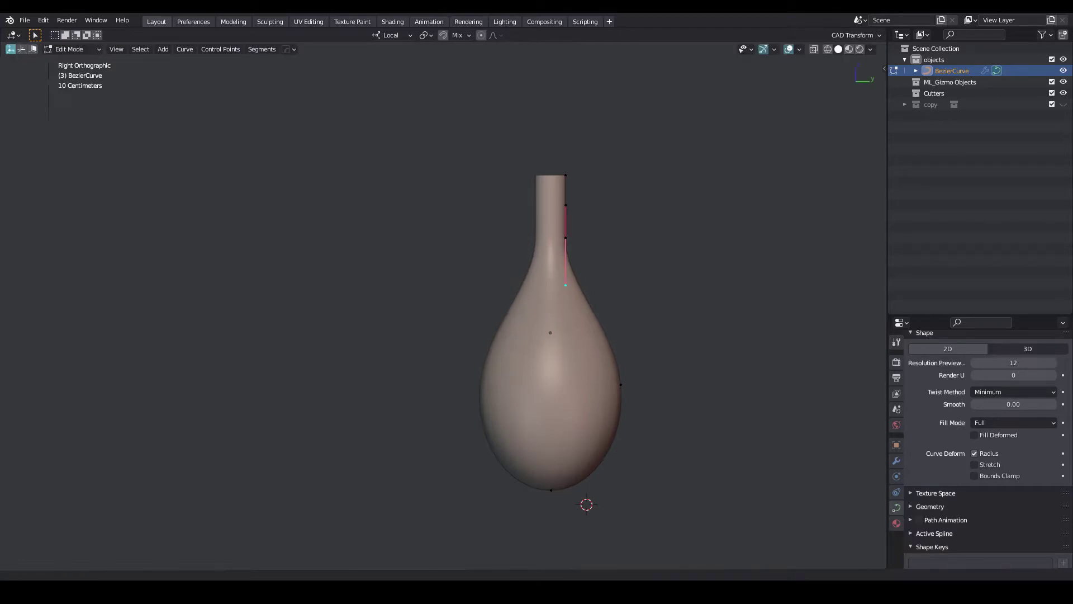
Step: Flatten the bottom point with a Y scale and slide its handle along Y
{"action": "key", "text": "s"}
{"action": "key", "text": "y"}
{"action": "key", "text": "Return"}
{"action": "middle_click_drag", "start_coordinate": [559, 335], "coordinate": [561, 312], "text": "shift"}
{"action": "key", "text": "g"}
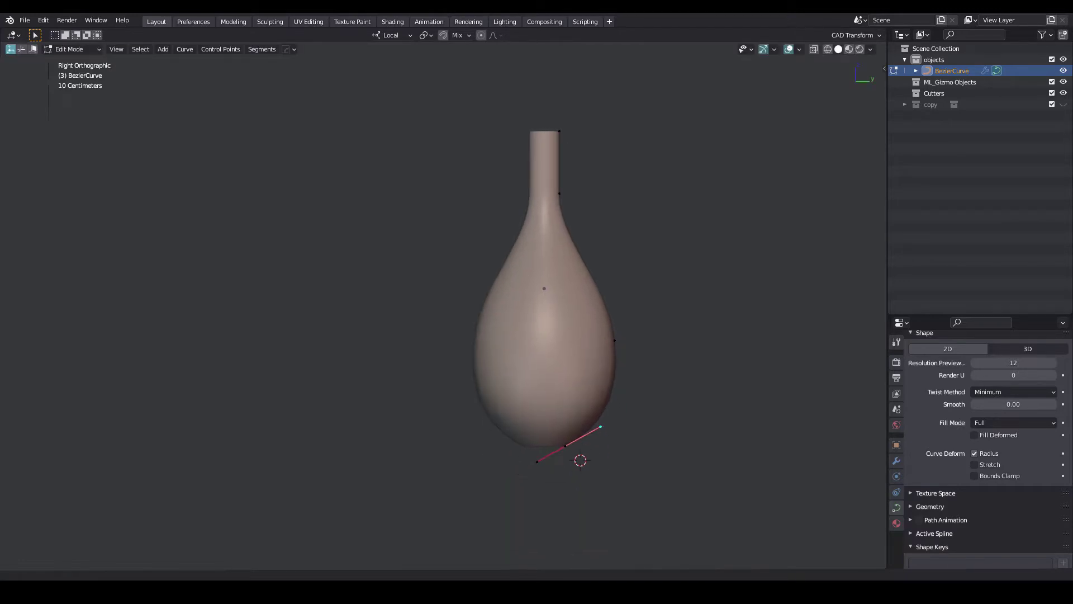
{"action": "scroll", "coordinate": [559, 336], "scroll_direction": "up", "scroll_amount": 2}
{"action": "key", "text": "y"}
{"action": "key", "text": "Return"}
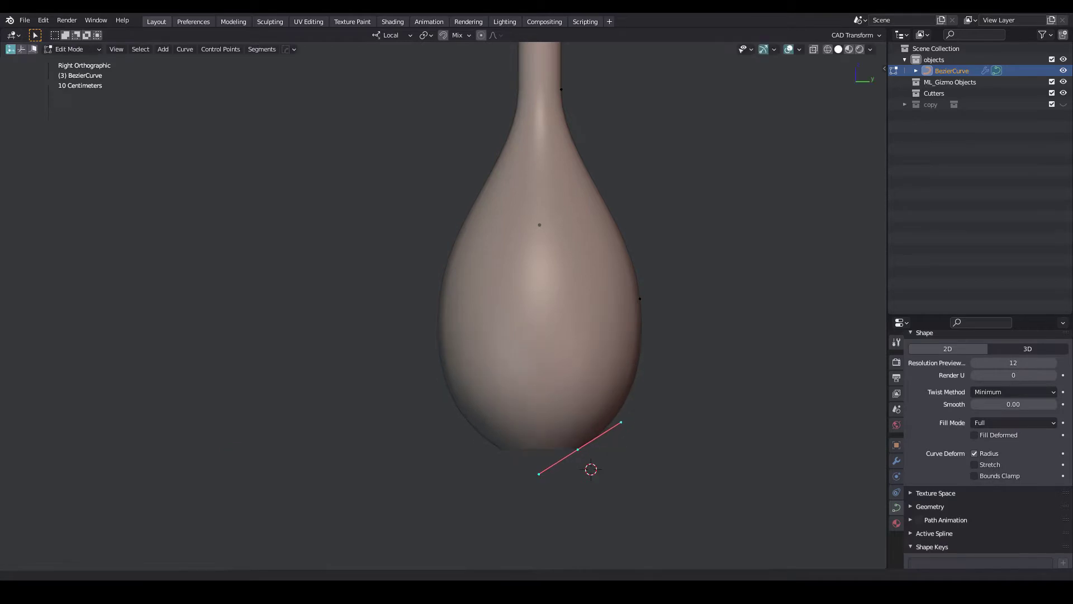
Step: Nudge the selected point slightly left along Y and tilt the bottom handle
{"action": "key", "text": "shift+s"}
{"action": "key", "text": "Escape"}
{"action": "key", "text": "shift+s"}
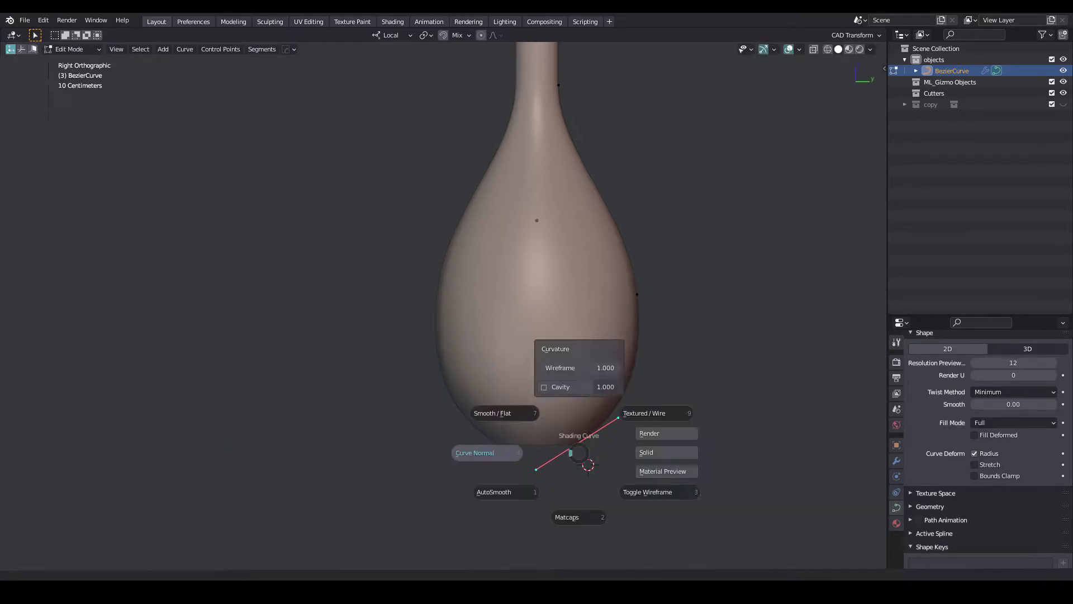
{"action": "key", "text": "Escape"}
{"action": "scroll", "coordinate": [534, 274], "scroll_direction": "down", "scroll_amount": 2}
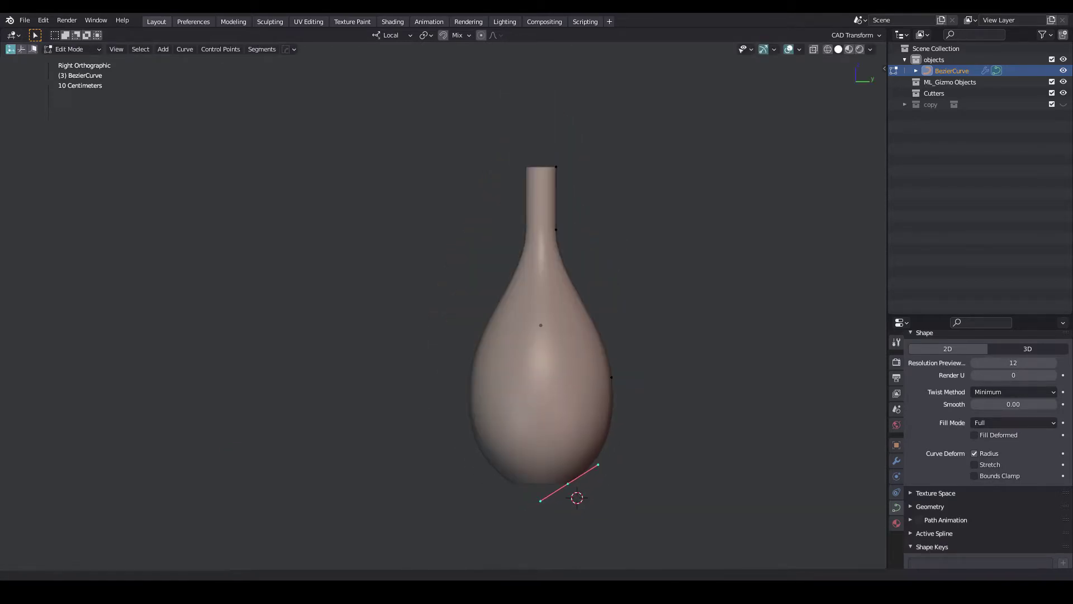
{"action": "key", "text": "g"}
{"action": "key", "text": "y"}
{"action": "key", "text": "Return"}
{"action": "key", "text": "g"}
Step: In Object Mode, shift the whole vase profile 2.221 cm along Y to narrow the body
{"action": "key", "text": "Tab"}
{"action": "key", "text": "g"}
{"action": "key", "text": "y"}
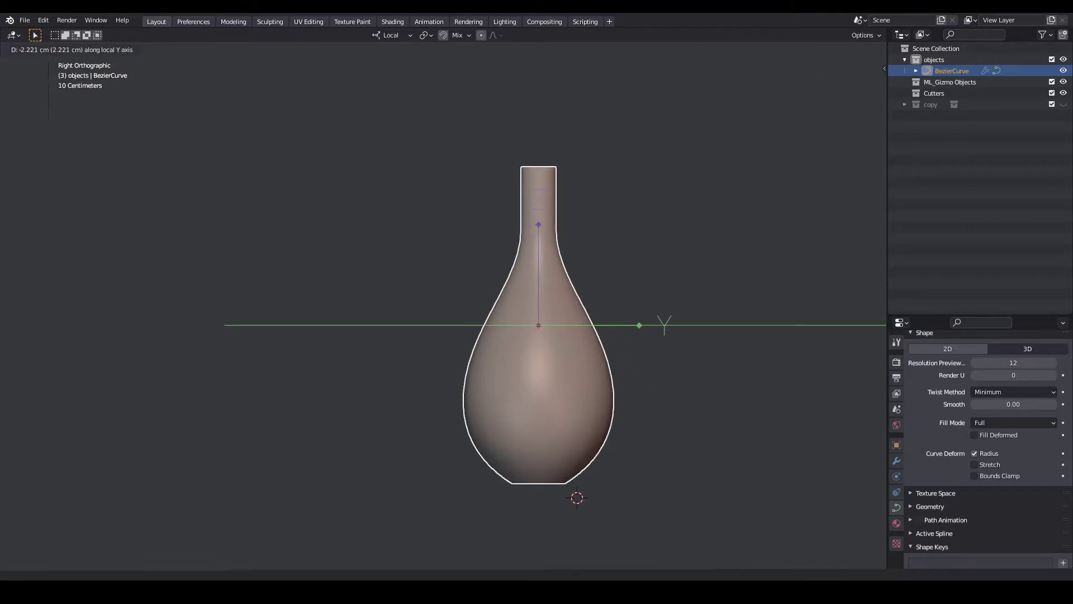
{"action": "key", "text": "Return"}
{"action": "middle_click_drag", "start_coordinate": [537, 324], "coordinate": [582, 313]}
Step: Add a Solidify modifier with 3 cm thickness and zoom in on the neck rim
{"action": "key", "text": "alt+space"}
{"action": "left_click", "coordinate": [726, 328]}
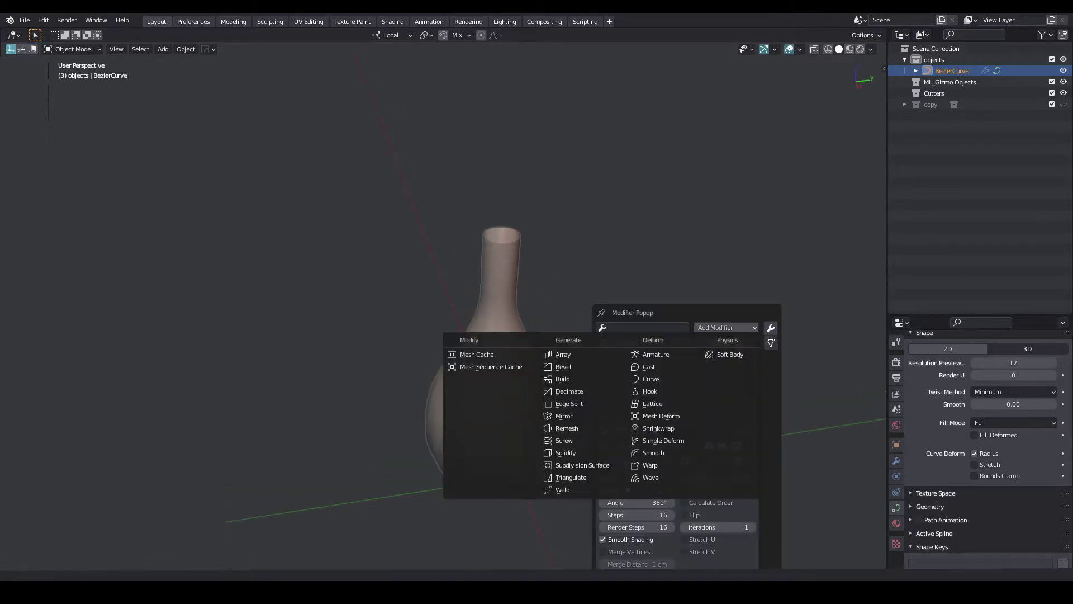
{"action": "left_click", "coordinate": [566, 452]}
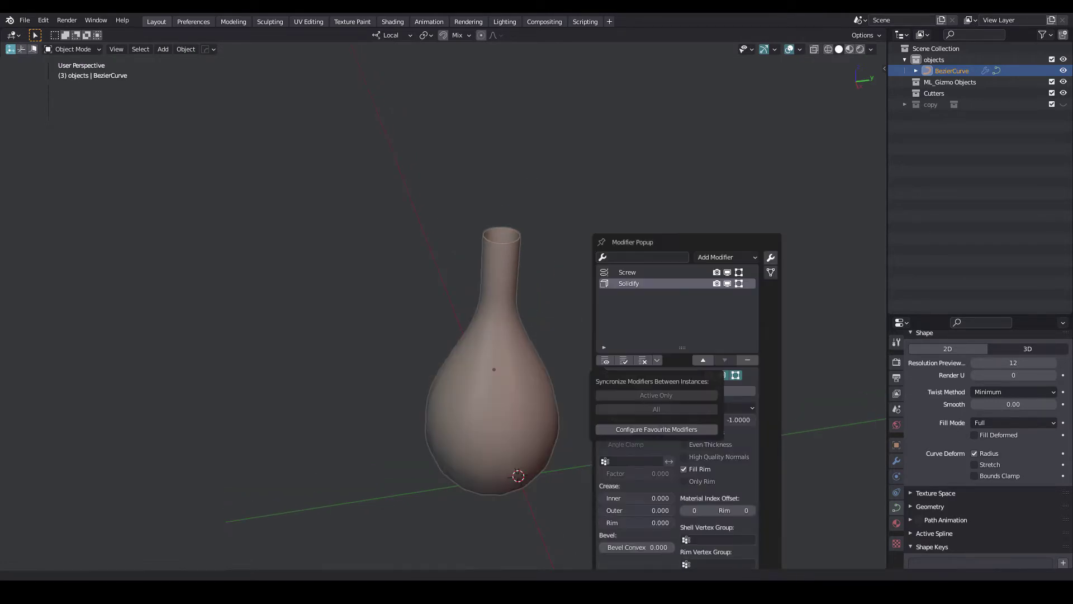
{"action": "key", "text": "alt+space"}
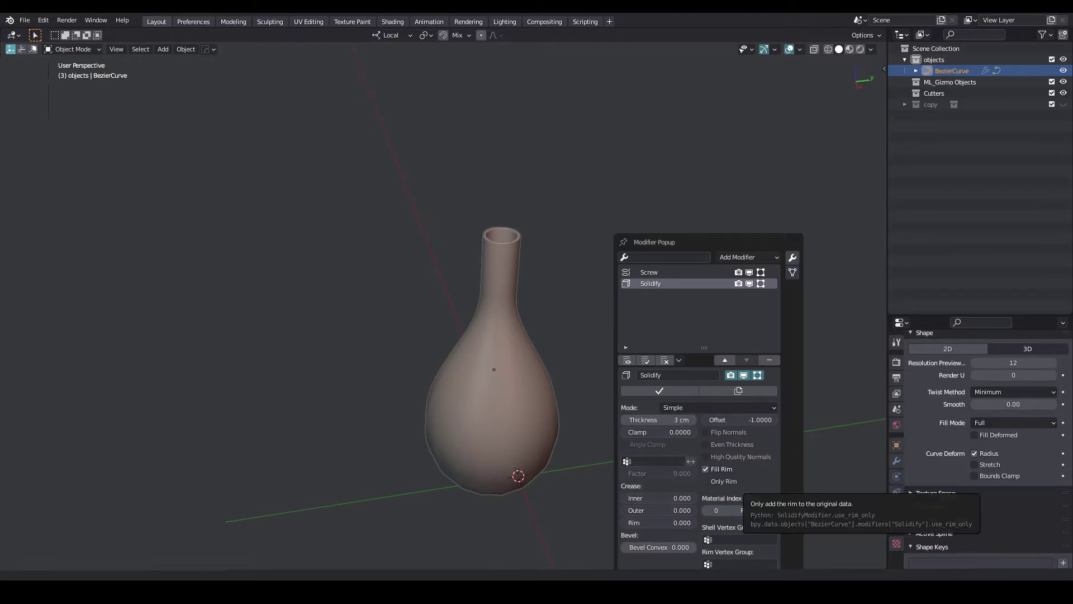
{"action": "scroll", "coordinate": [493, 296], "scroll_direction": "up", "scroll_amount": 6}
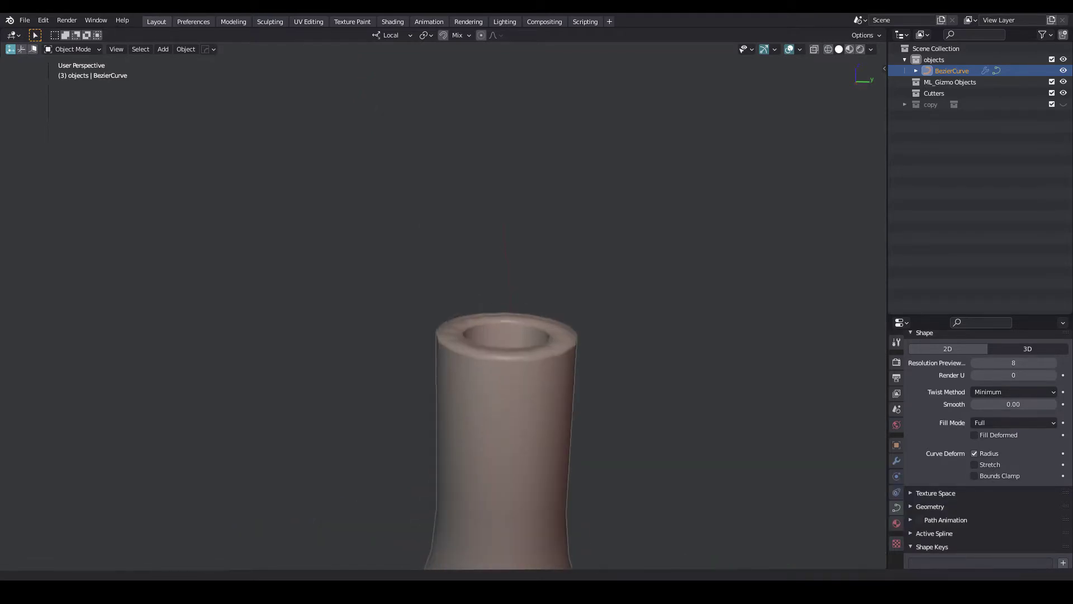
Step: Duplicate the vase curve, convert the copy to a mesh, and isolate it for editing
{"action": "left_click", "coordinate": [509, 338]}
{"action": "middle_click_drag", "start_coordinate": [503, 280], "coordinate": [503, 325]}
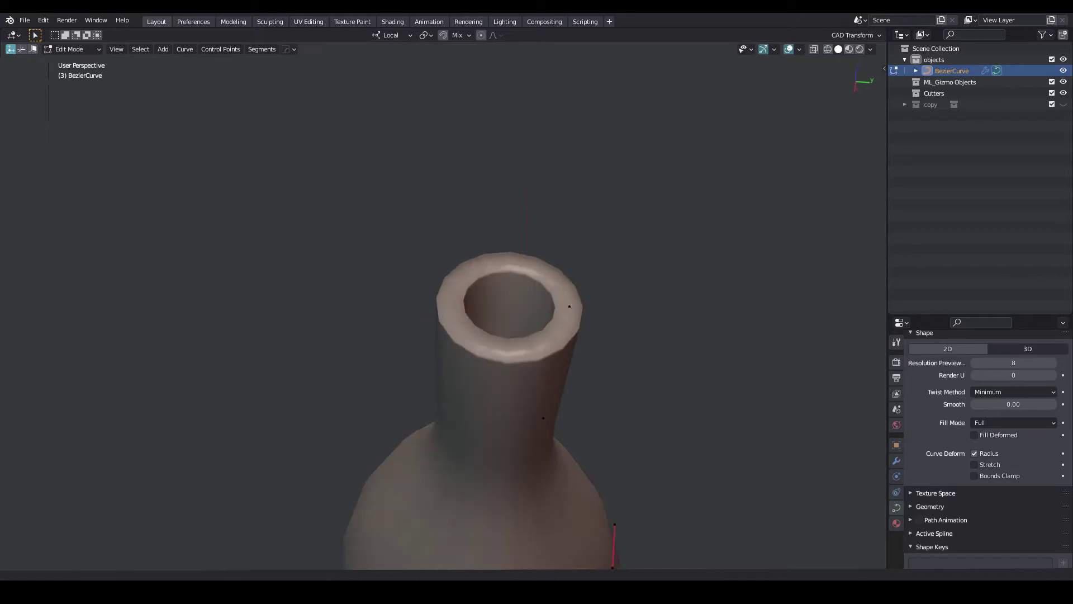
{"action": "key", "text": "shift+d"}
{"action": "right_click", "coordinate": [455, 414]}
{"action": "left_click", "coordinate": [546, 421]}
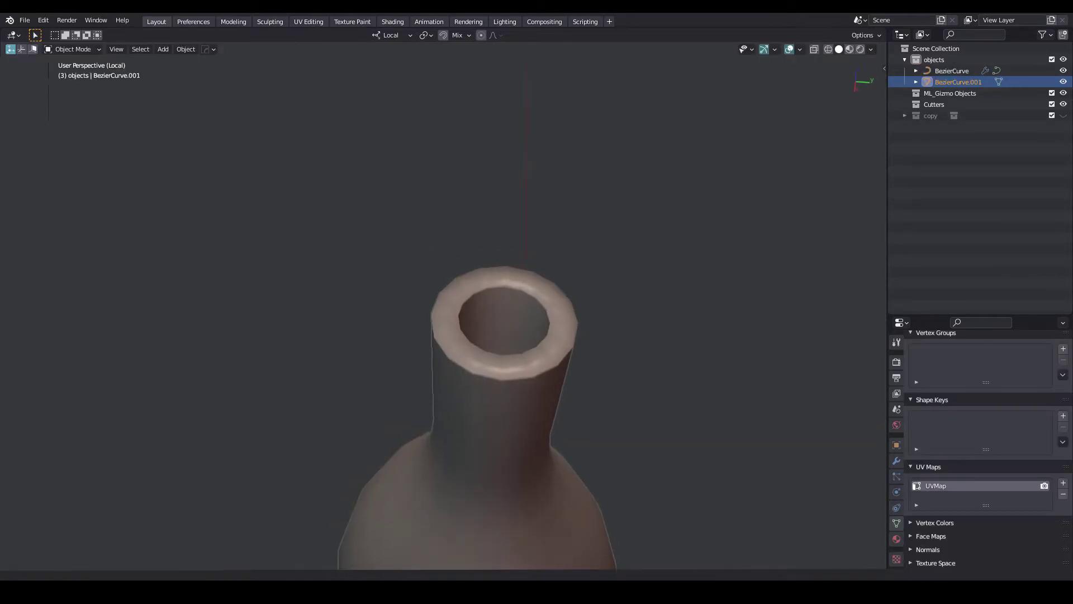
{"action": "key", "text": "KP_Divide"}
{"action": "key", "text": "Tab"}
Step: Extrude the neck's top ring upward above the rim, checked in see-through side view
{"action": "key", "text": "shift+d"}
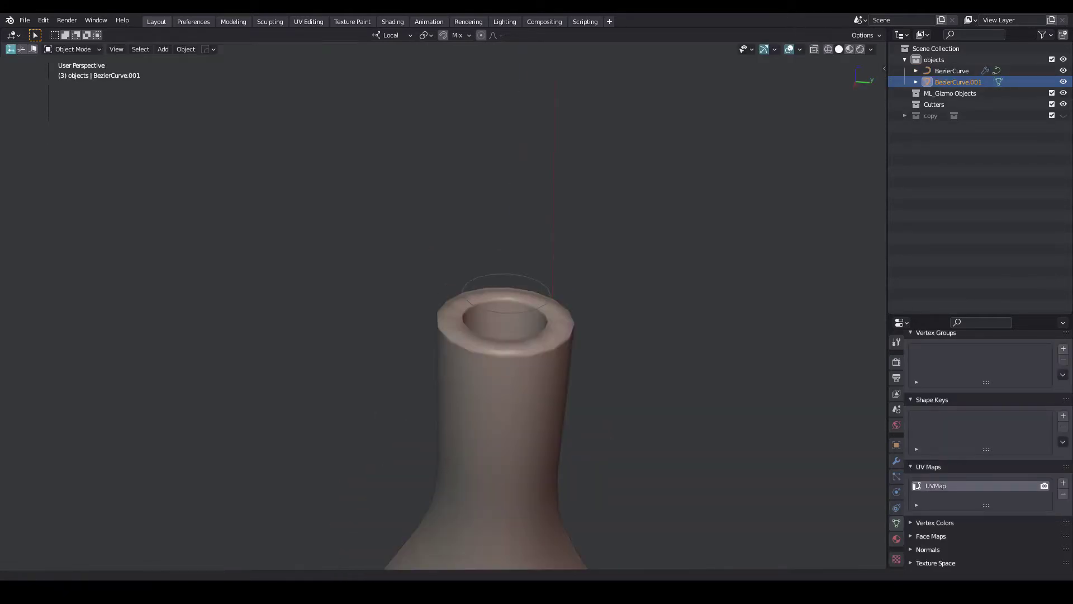
{"action": "key", "text": "g"}
{"action": "key", "text": "Return"}
{"action": "key", "text": "e"}
{"action": "key", "text": "KP_3"}
{"action": "key", "text": "alt+z"}
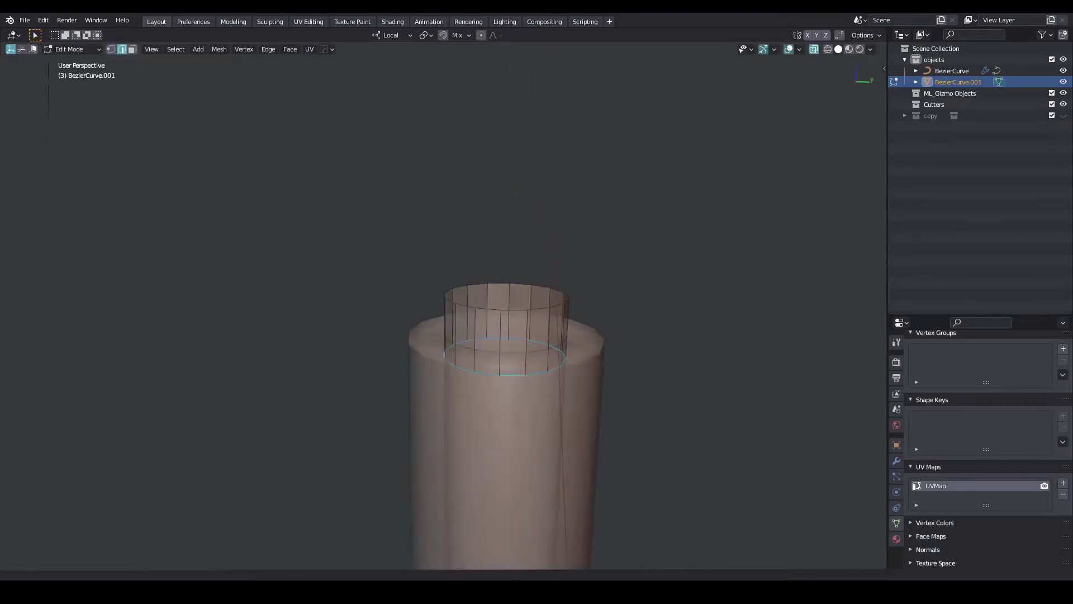
{"action": "key", "text": "Return"}
Step: Shrink the top ring to about 0.87, extrude a narrow neck, and cap its top
{"action": "key", "text": "s"}
{"action": "key", "text": "Return"}
{"action": "middle_click_drag", "start_coordinate": [503, 279], "coordinate": [503, 224]}
{"action": "key", "text": "alt+z"}
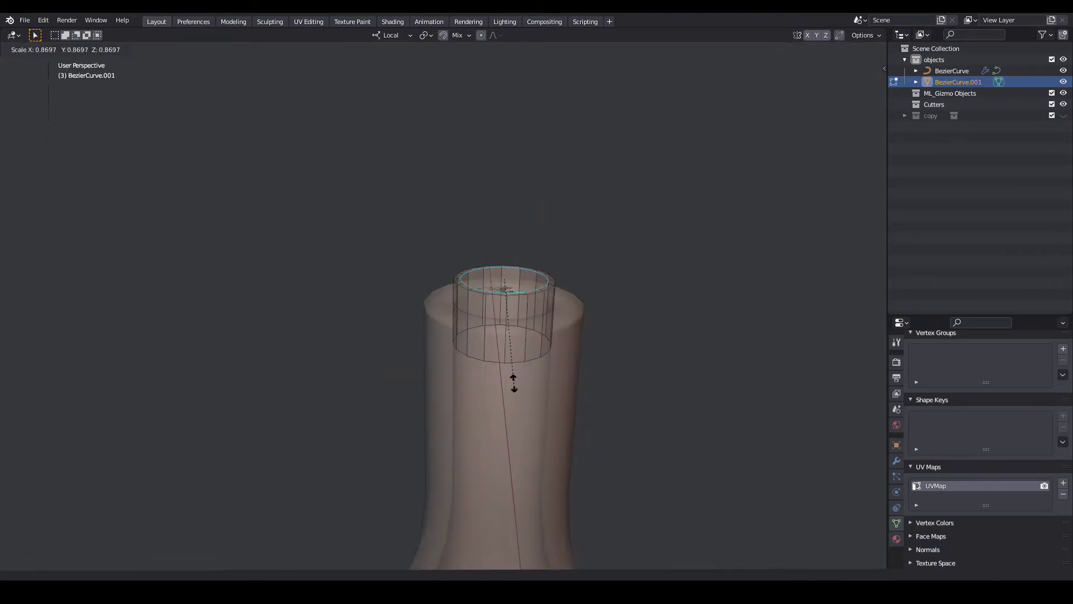
{"action": "key", "text": "e"}
{"action": "key", "text": "Return"}
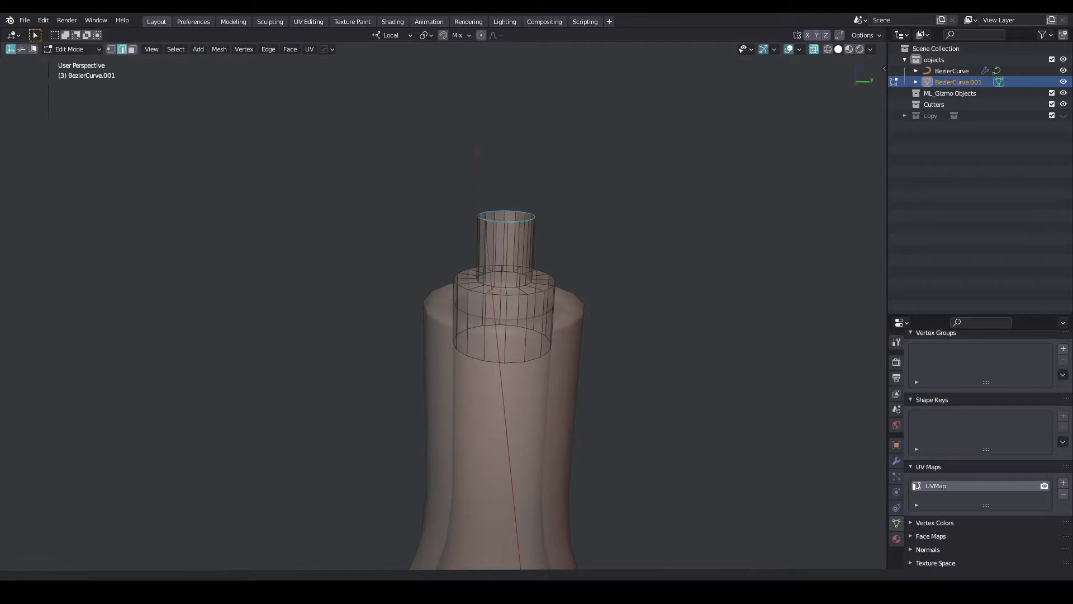
{"action": "key", "text": "e"}
{"action": "key", "text": "s"}
{"action": "key", "text": "0"}
{"action": "key", "text": "Return"}
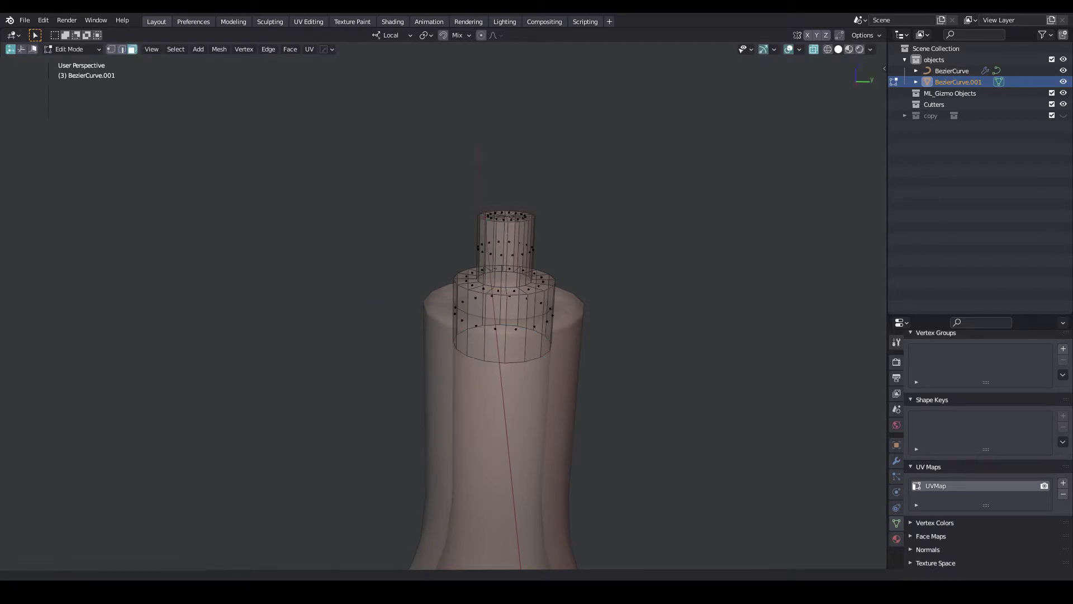
Step: Resize the ring of faces around the cap step
{"action": "key", "text": "alt+z"}
{"action": "scroll", "coordinate": [503, 308], "scroll_direction": "up", "scroll_amount": 3}
{"action": "left_click", "coordinate": [497, 302], "text": "alt"}
{"action": "key", "text": "s"}
{"action": "left_click", "coordinate": [498, 380]}
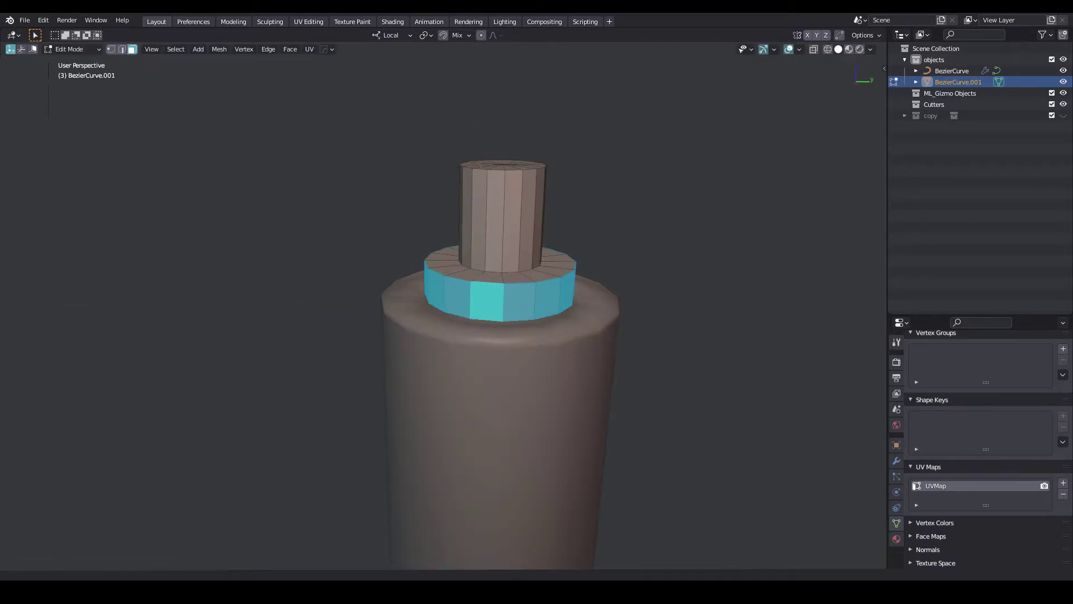
Step: Extrude the neck's bottom ring inward, then split off a copy as new stem BezierCurve.002
{"action": "key", "text": "KP_Divide"}
{"action": "key", "text": "e"}
{"action": "key", "text": "s"}
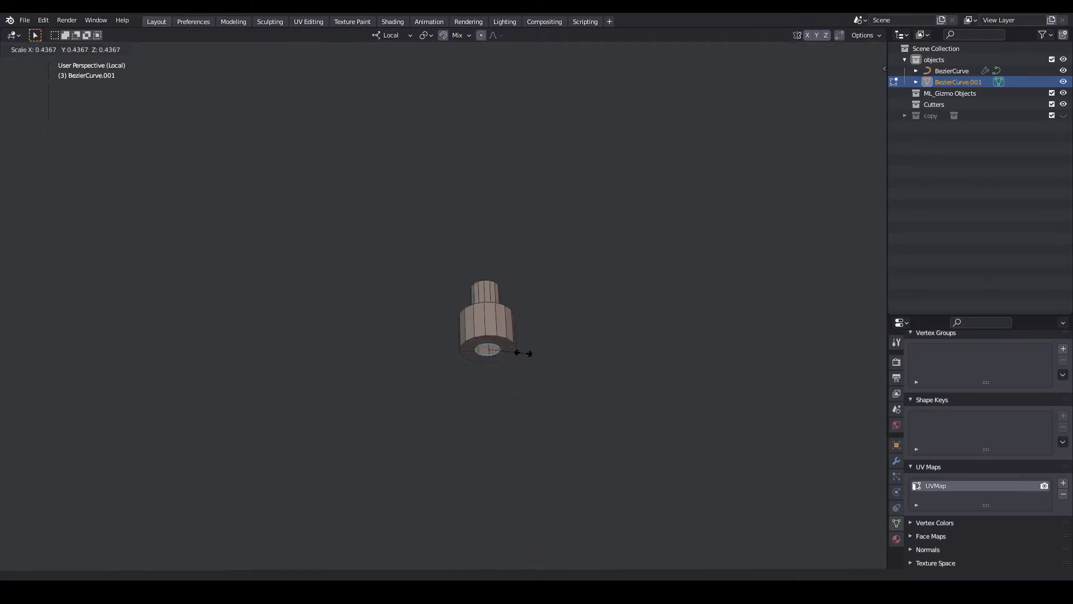
{"action": "key", "text": "Return"}
{"action": "key", "text": "KP_Divide"}
{"action": "key", "text": "KP_3"}
{"action": "scroll", "coordinate": [513, 336], "scroll_direction": "down", "scroll_amount": 3}
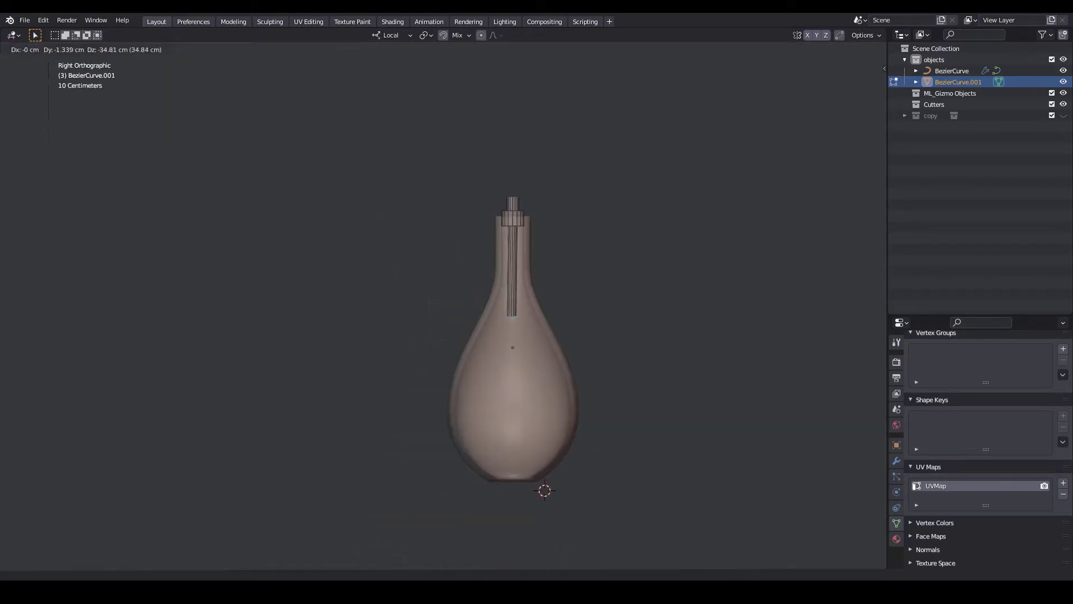
{"action": "key", "text": "Tab"}
{"action": "key", "text": "shift+d"}
{"action": "key", "text": "Tab"}
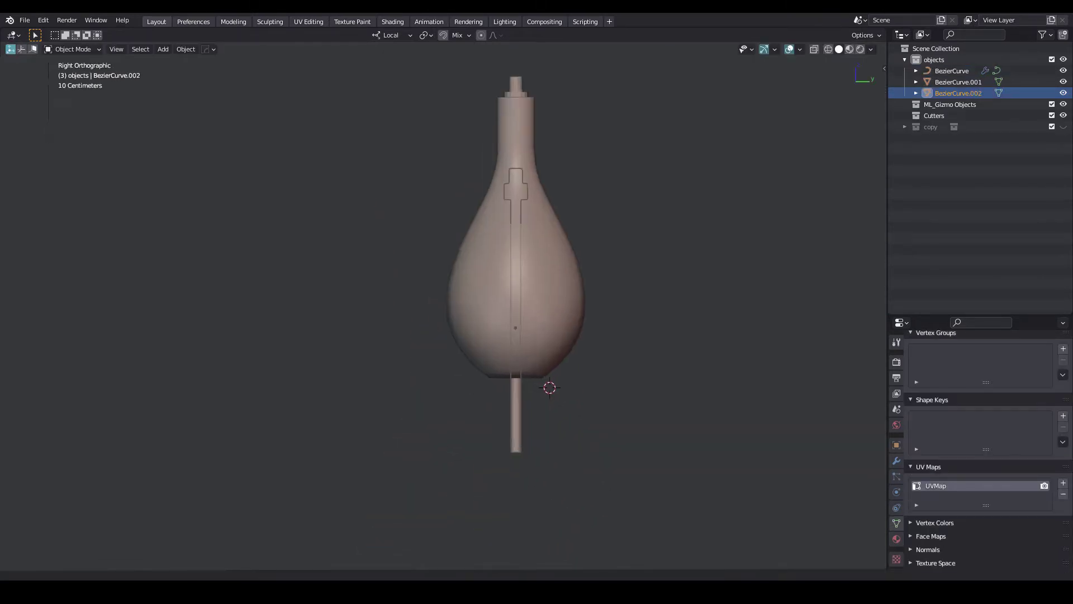
Step: Delete the stem except its end ring, then move and widen it under the bottle's base
{"action": "scroll", "coordinate": [518, 279], "scroll_direction": "up", "scroll_amount": 2}
{"action": "key", "text": "Return"}
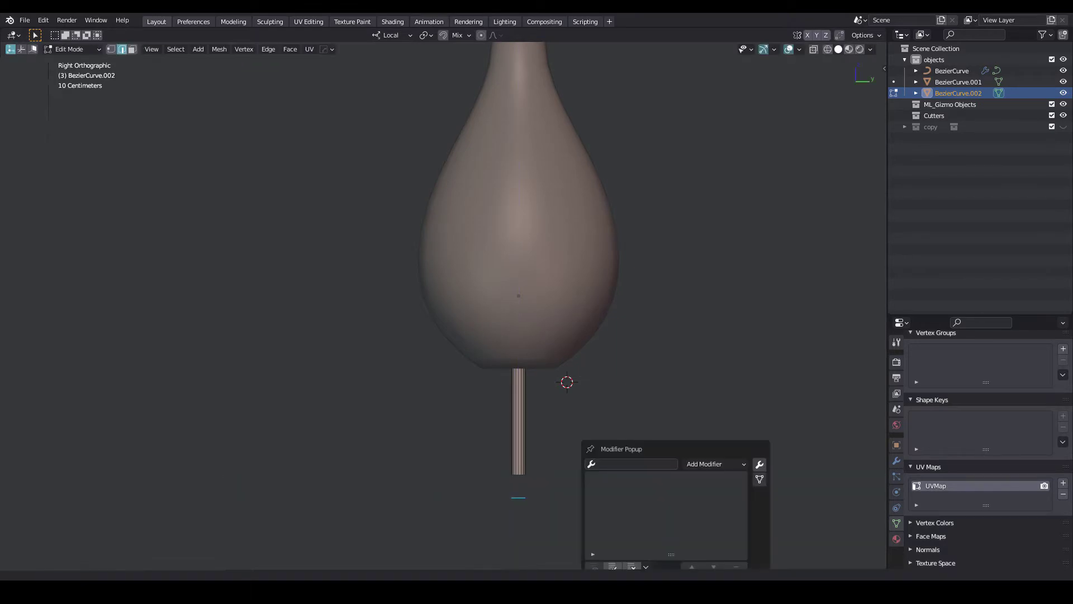
{"action": "key", "text": "h"}
{"action": "key", "text": "Return"}
{"action": "scroll", "coordinate": [585, 328], "scroll_direction": "up", "scroll_amount": 3}
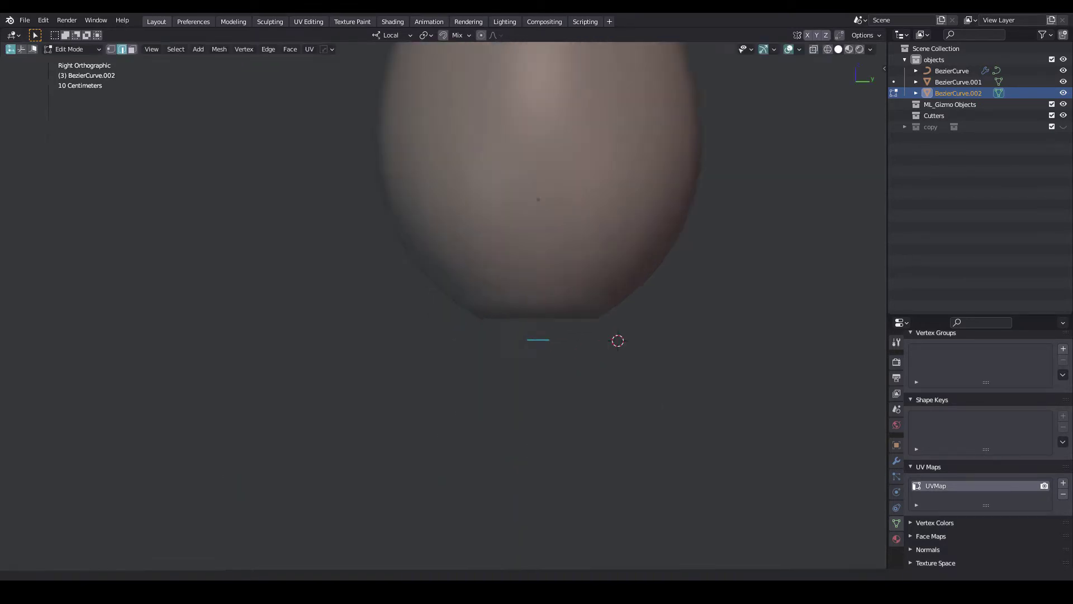
{"action": "key", "text": "grave"}
{"action": "left_click", "coordinate": [641, 348]}
{"action": "left_click", "coordinate": [444, 497]}
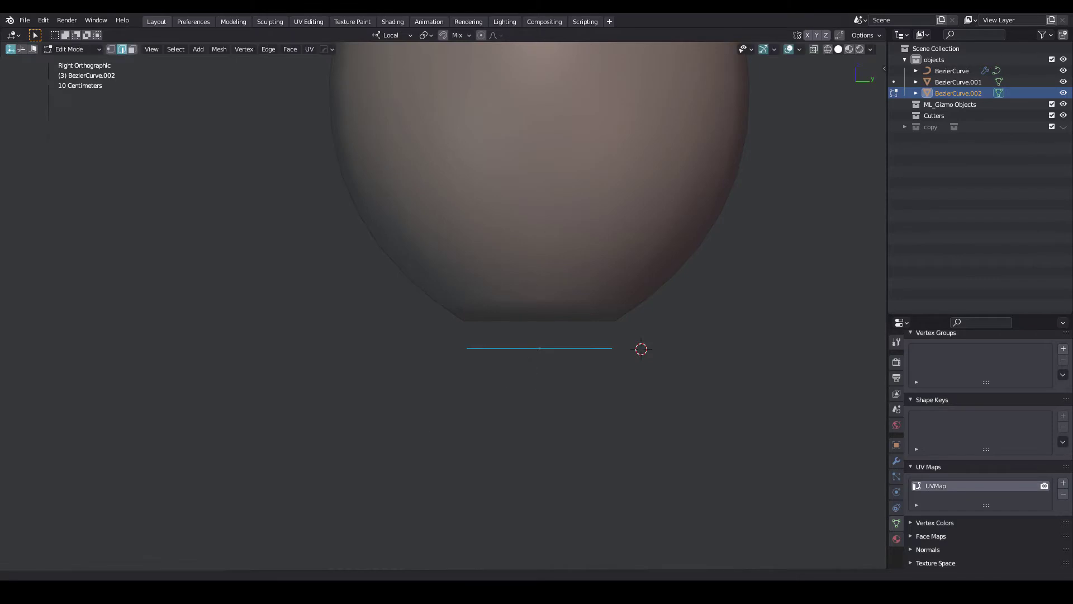
Step: Extrude the ring upward along Z into a short foot band
{"action": "middle_click_drag", "start_coordinate": [444, 497], "coordinate": [424, 458]}
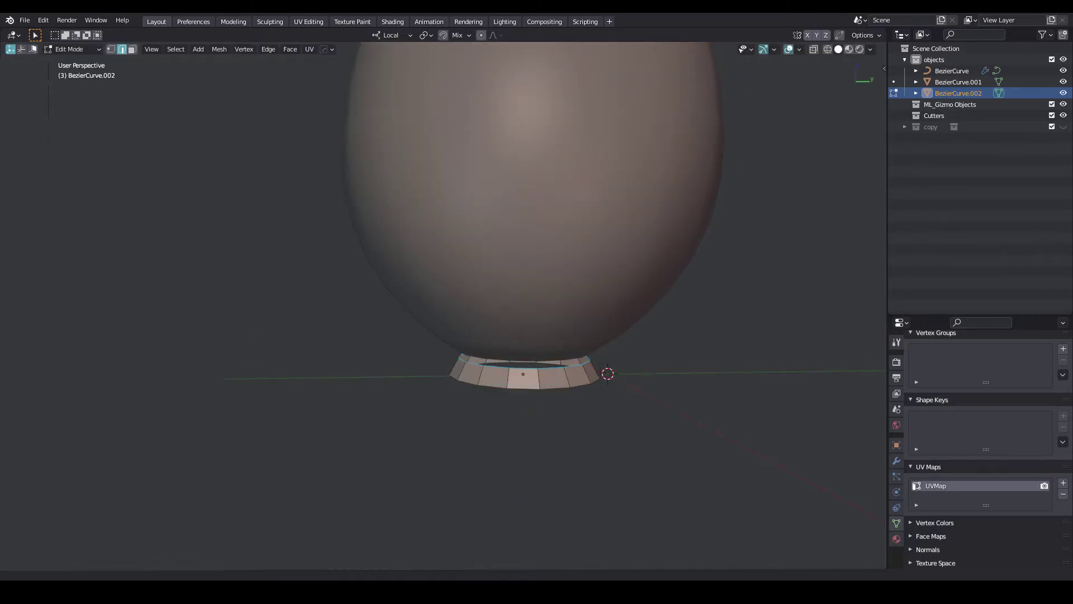
{"action": "key", "text": "KP_3"}
{"action": "scroll", "coordinate": [483, 355], "scroll_direction": "up", "scroll_amount": 4}
{"action": "key", "text": "e"}
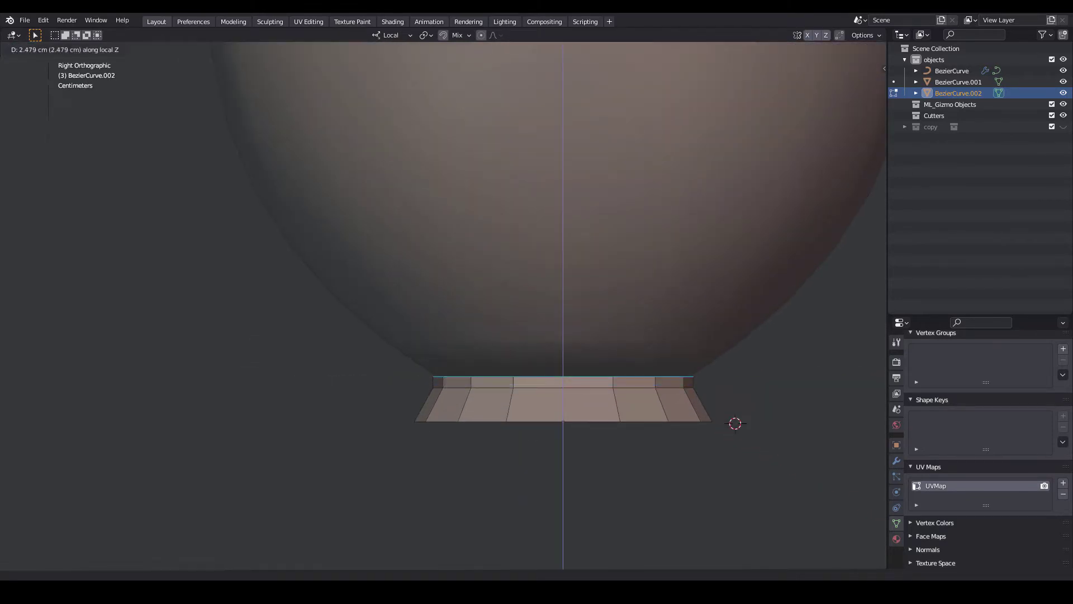
{"action": "key", "text": "Return"}
Step: Scale the foot ring's inner loop to flare it, then shade it smooth
{"action": "key", "text": "KP_Divide"}
{"action": "mouse_move", "coordinate": [558, 335]}
{"action": "middle_mouse_down"}
{"action": "mouse_move", "coordinate": [556, 389]}
{"action": "mouse_move", "coordinate": [559, 336]}
{"action": "middle_mouse_up"}
{"action": "key", "text": "s"}
{"action": "key", "text": "Return"}
{"action": "key", "text": "Tab"}
{"action": "key", "text": "KP_Divide"}
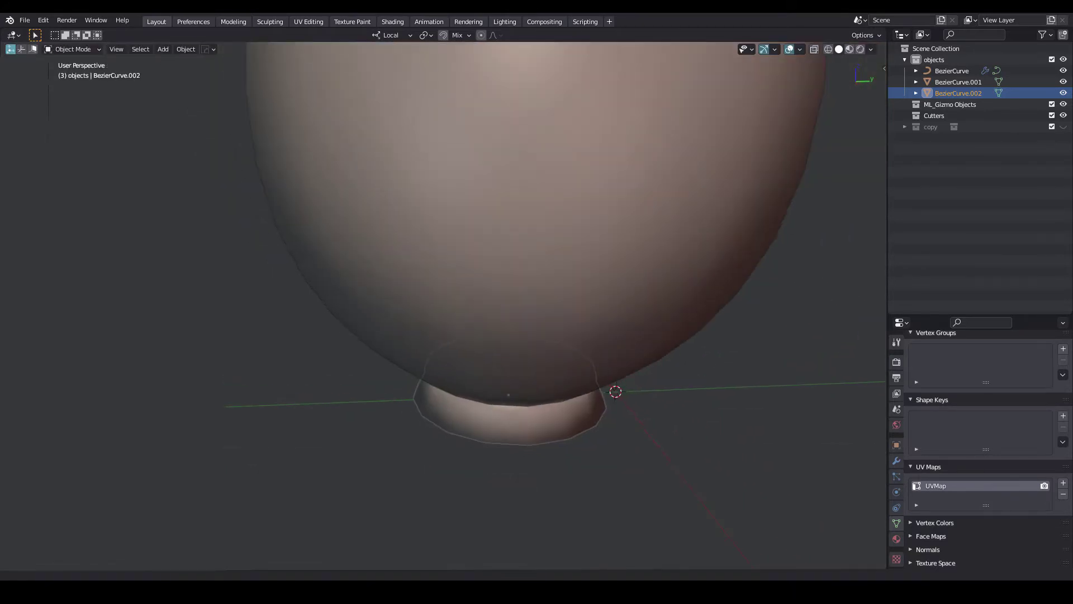
{"action": "scroll", "coordinate": [503, 335], "scroll_direction": "down", "scroll_amount": 5}
{"action": "scroll", "coordinate": [503, 335], "scroll_direction": "down", "scroll_amount": 4}
Step: Select the neck object BezierCurve.001 and enter Edit Mode framed on its cap
{"action": "scroll", "coordinate": [492, 325], "scroll_direction": "up", "scroll_amount": 6}
{"action": "left_click", "coordinate": [484, 363]}
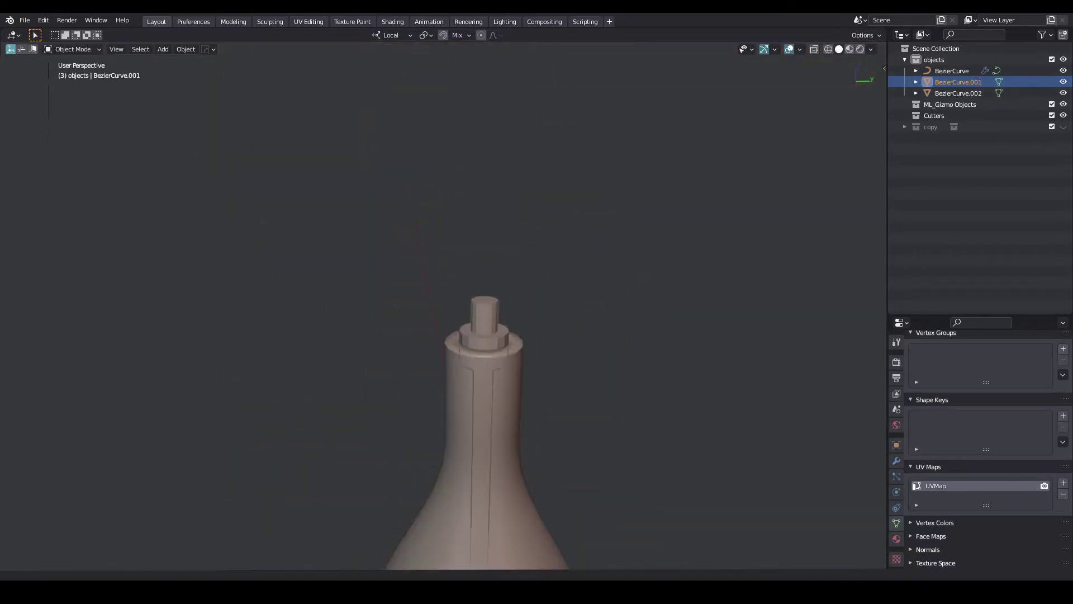
{"action": "key", "text": "Tab"}
{"action": "key", "text": "KP_Decimal"}
{"action": "key", "text": "alt+a"}
{"action": "scroll", "coordinate": [492, 335], "scroll_direction": "down", "scroll_amount": 3}
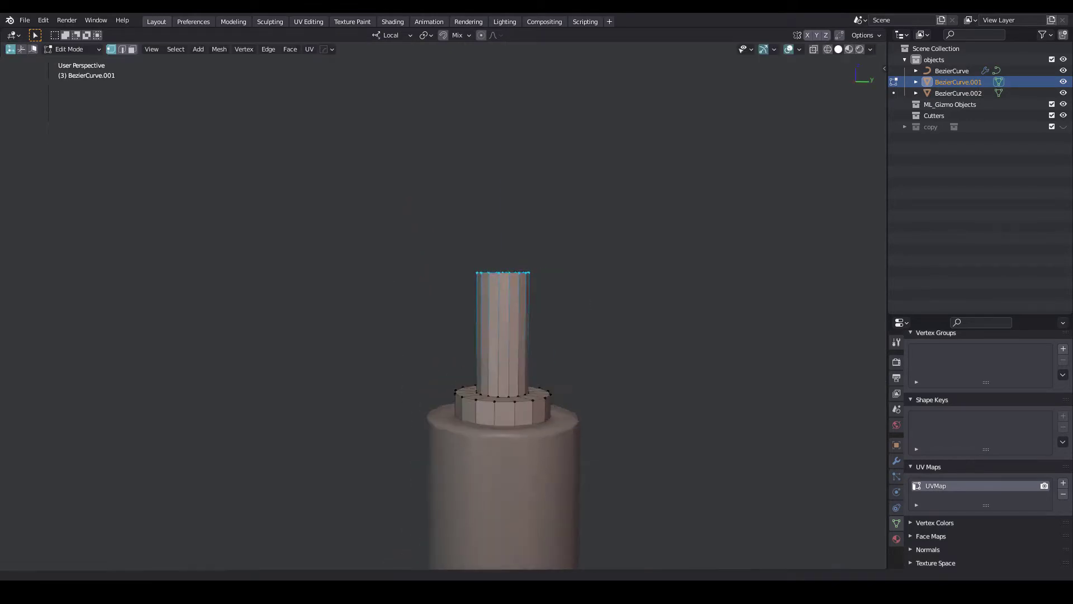
{"action": "scroll", "coordinate": [492, 335], "scroll_direction": "down", "scroll_amount": 3}
{"action": "key", "text": "Tab"}
{"action": "scroll", "coordinate": [492, 335], "scroll_direction": "up", "scroll_amount": 2}
{"action": "key", "text": "Tab"}
{"action": "scroll", "coordinate": [503, 336], "scroll_direction": "down", "scroll_amount": 3}
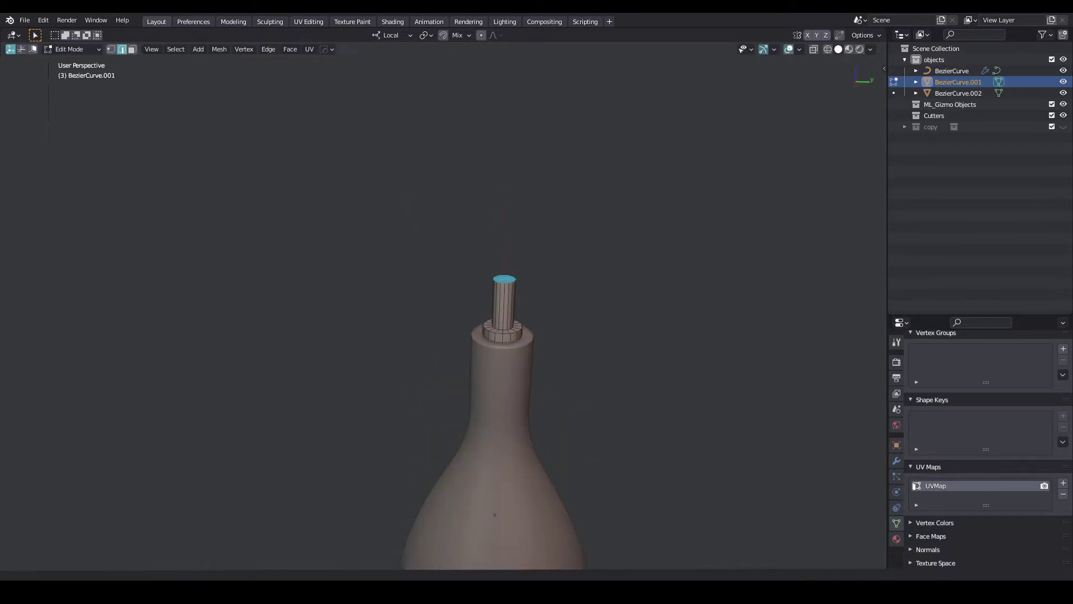
{"action": "scroll", "coordinate": [503, 336], "scroll_direction": "up", "scroll_amount": 2}
Step: Extrude the cap's top along Z into a tall thin post
{"action": "key", "text": "e"}
{"action": "key", "text": "z"}
{"action": "key", "text": "Return"}
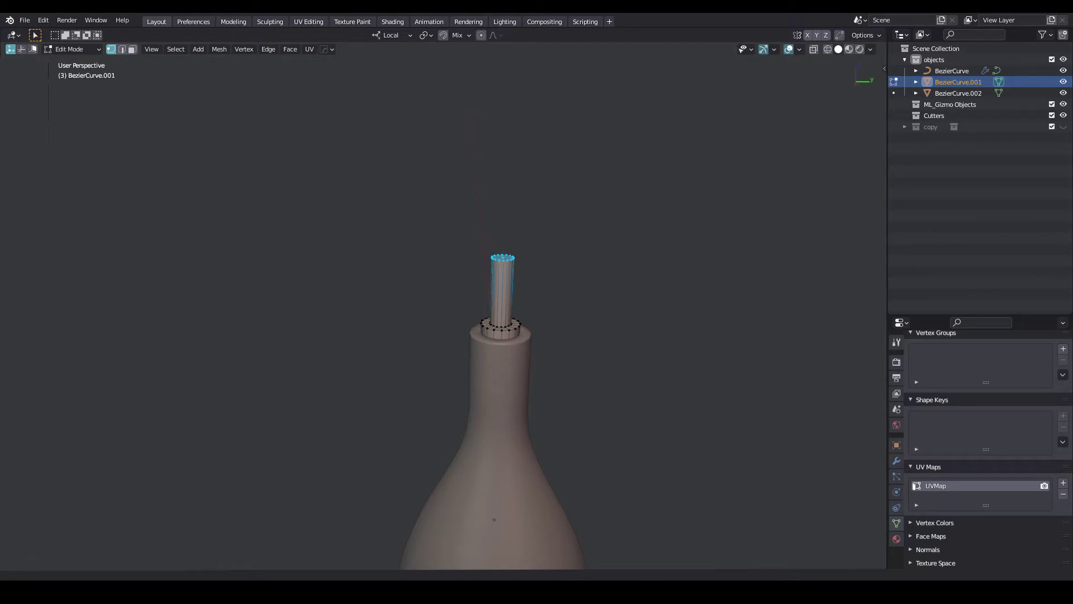
{"action": "scroll", "coordinate": [503, 291], "scroll_direction": "up", "scroll_amount": 3}
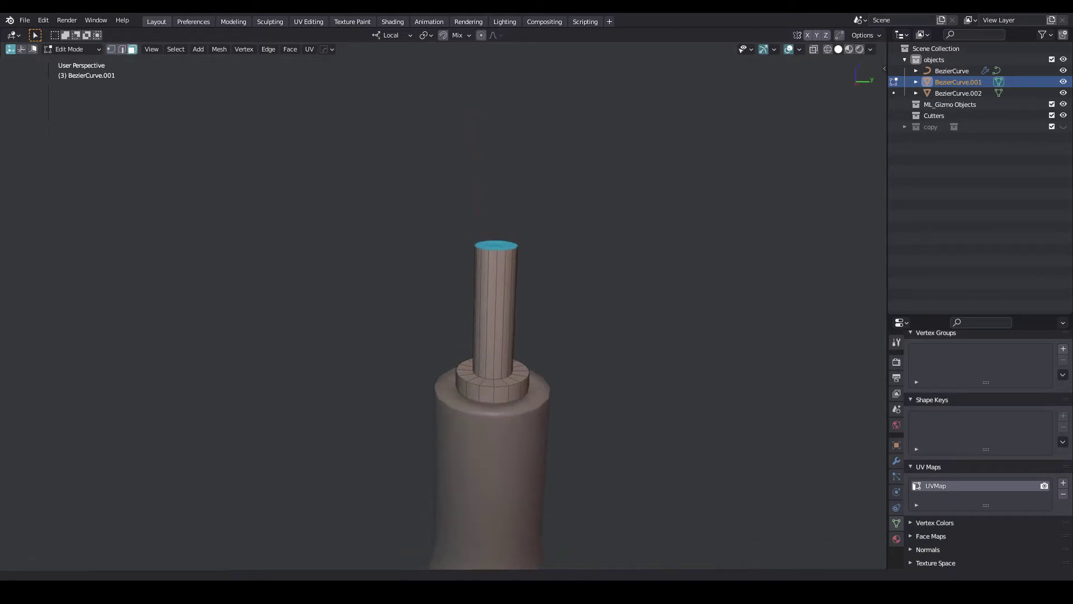
Step: Extrude and widen the post's top face into a wide flange disc
{"action": "key", "text": "e"}
{"action": "key", "text": "s"}
{"action": "key", "text": "Return"}
{"action": "middle_click_drag", "start_coordinate": [503, 335], "coordinate": [492, 358]}
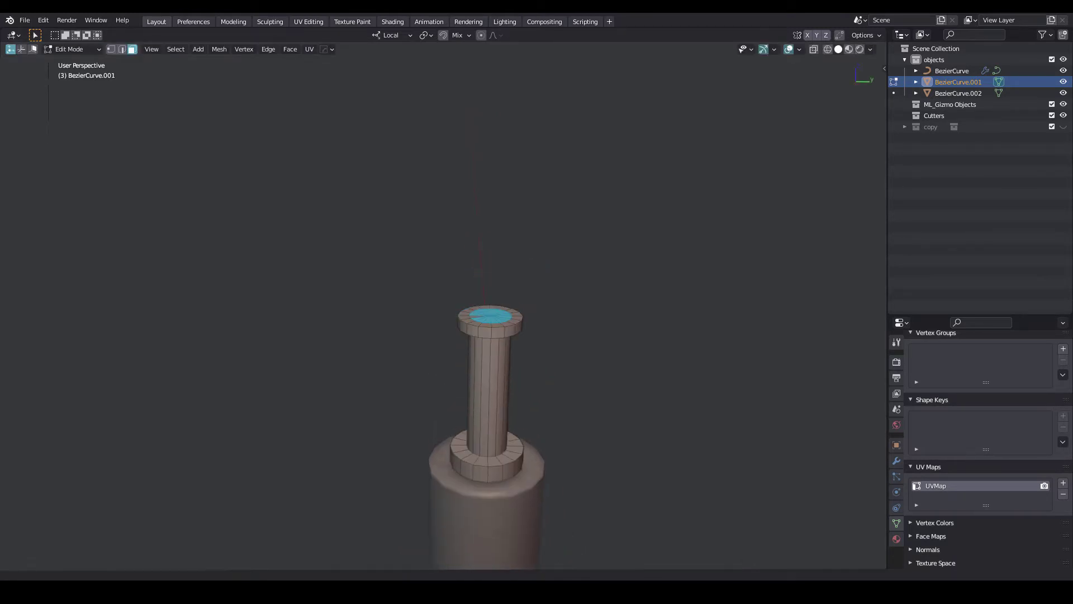
{"action": "left_click", "coordinate": [513, 298]}
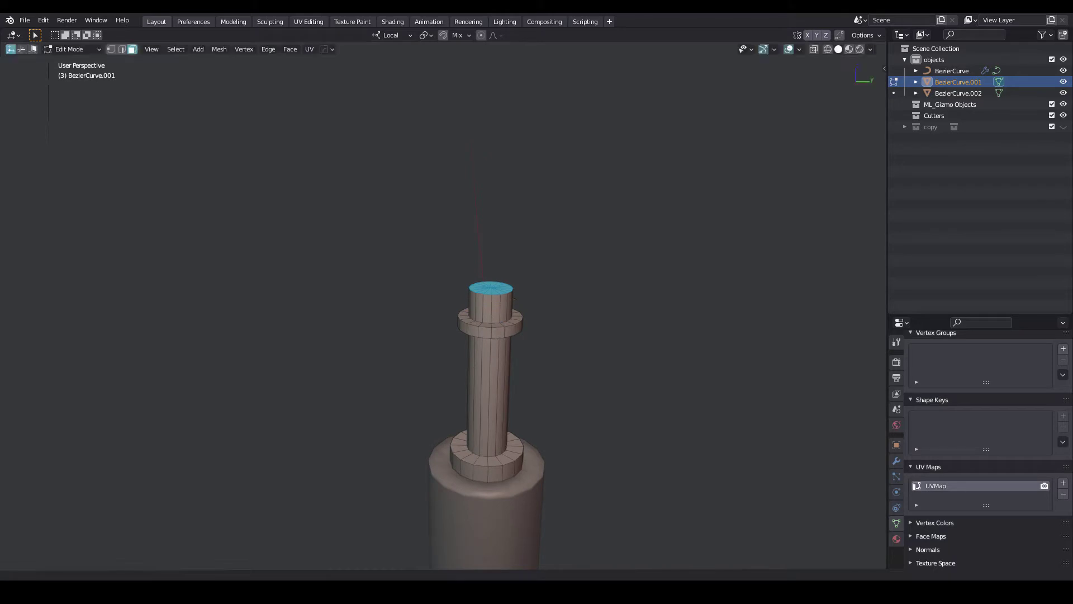
Step: Extrude the flange's top ring upward into a short narrower knob
{"action": "key", "text": "g"}
{"action": "key", "text": "Escape"}
{"action": "key", "text": "e"}
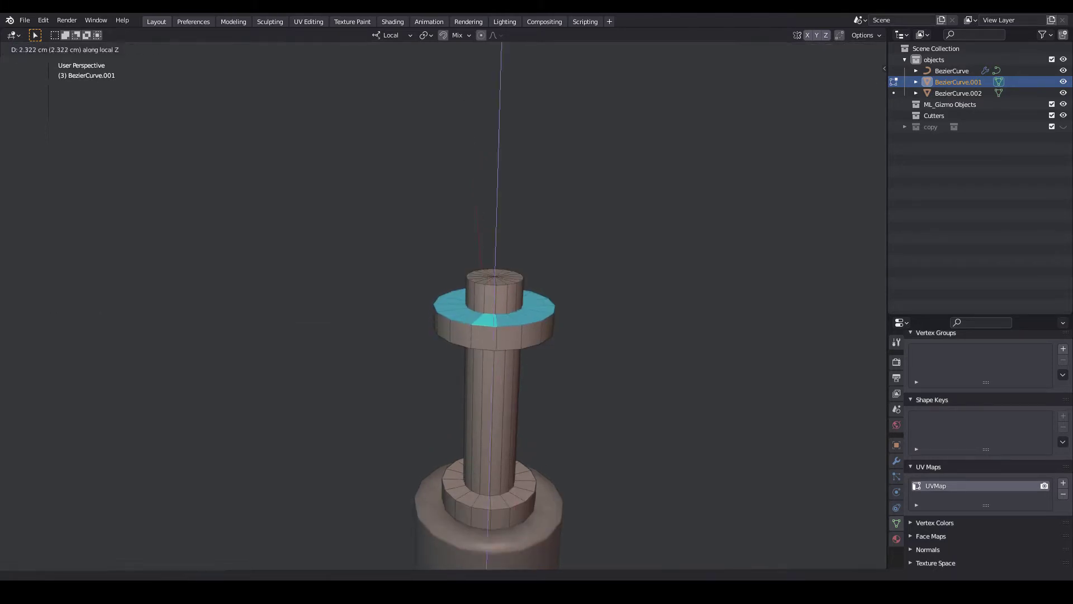
{"action": "left_click", "coordinate": [482, 328]}
{"action": "scroll", "coordinate": [481, 328], "scroll_direction": "down", "scroll_amount": 2}
Step: Snap the 3D cursor onto the cap top and return to Object Mode
{"action": "key", "text": "shift+s"}
{"action": "left_click", "coordinate": [482, 386]}
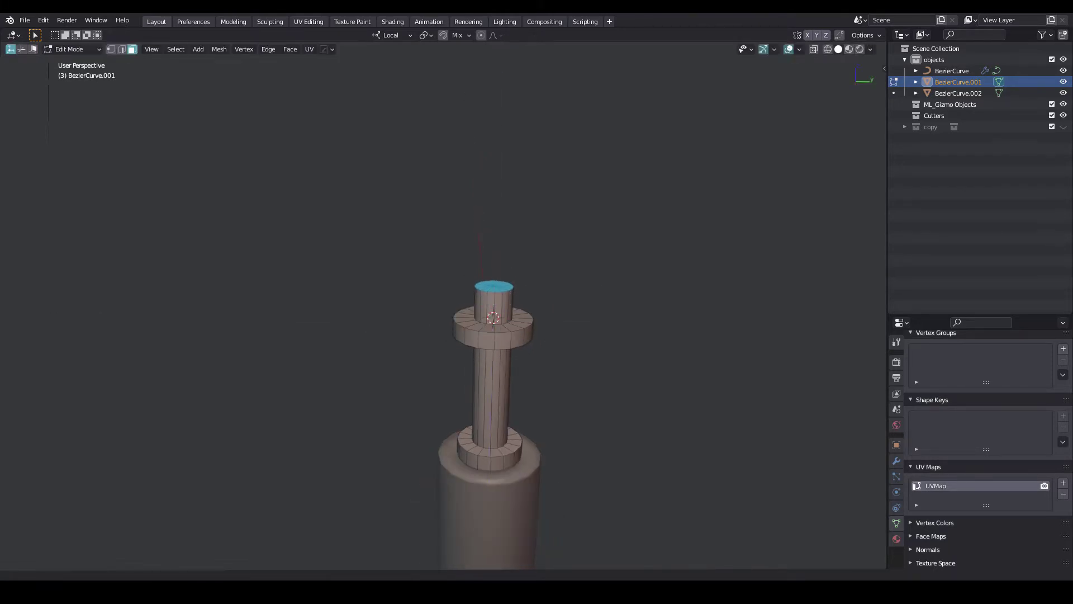
{"action": "key", "text": "Tab"}
{"action": "scroll", "coordinate": [492, 322], "scroll_direction": "down", "scroll_amount": 1}
{"action": "key", "text": "shift+a"}
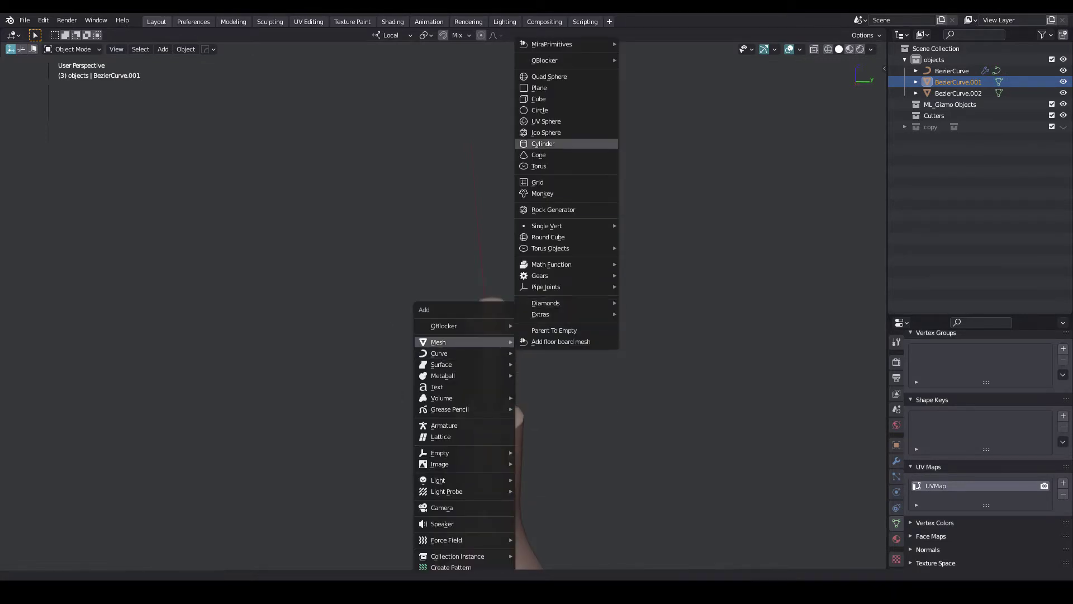
Step: Add a 32-vertex circle at the cap and scale it up into a large ring
{"action": "left_click", "coordinate": [559, 110]}
{"action": "key", "text": "F9"}
{"action": "left_click", "coordinate": [671, 320]}
{"action": "type", "text": "16"}
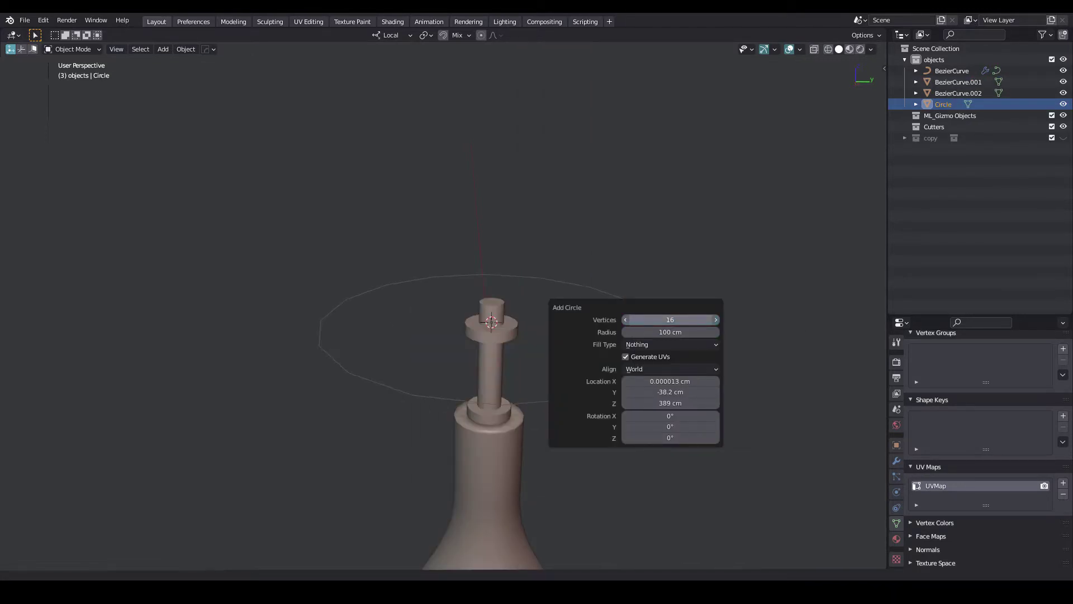
{"action": "key", "text": "Return"}
{"action": "scroll", "coordinate": [455, 390], "scroll_direction": "down", "scroll_amount": 3}
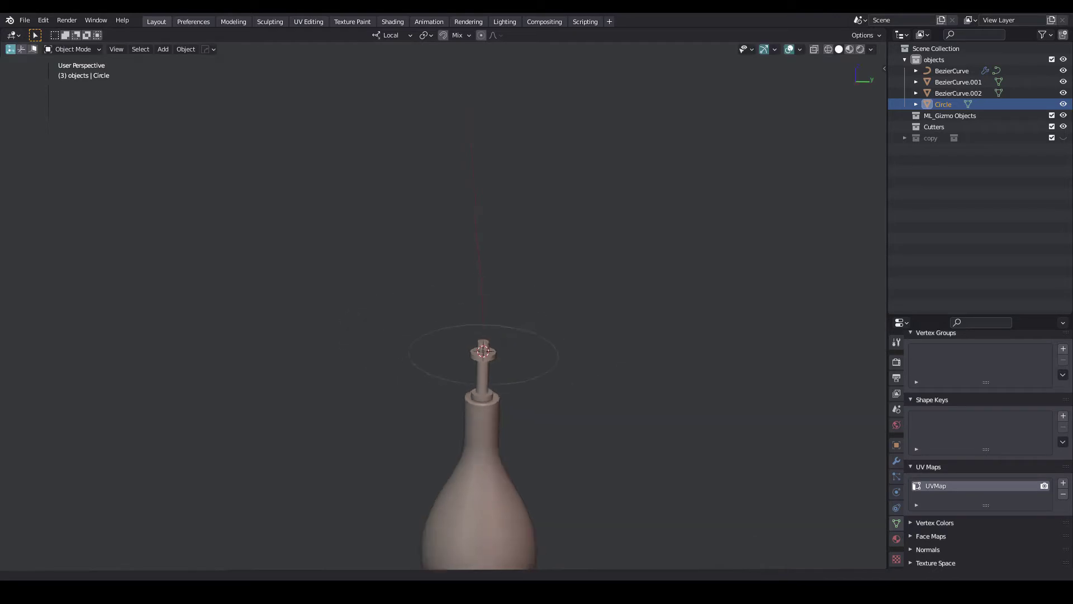
{"action": "scroll", "coordinate": [455, 390], "scroll_direction": "down", "scroll_amount": 2}
{"action": "key", "text": "KP_3"}
{"action": "key", "text": "s"}
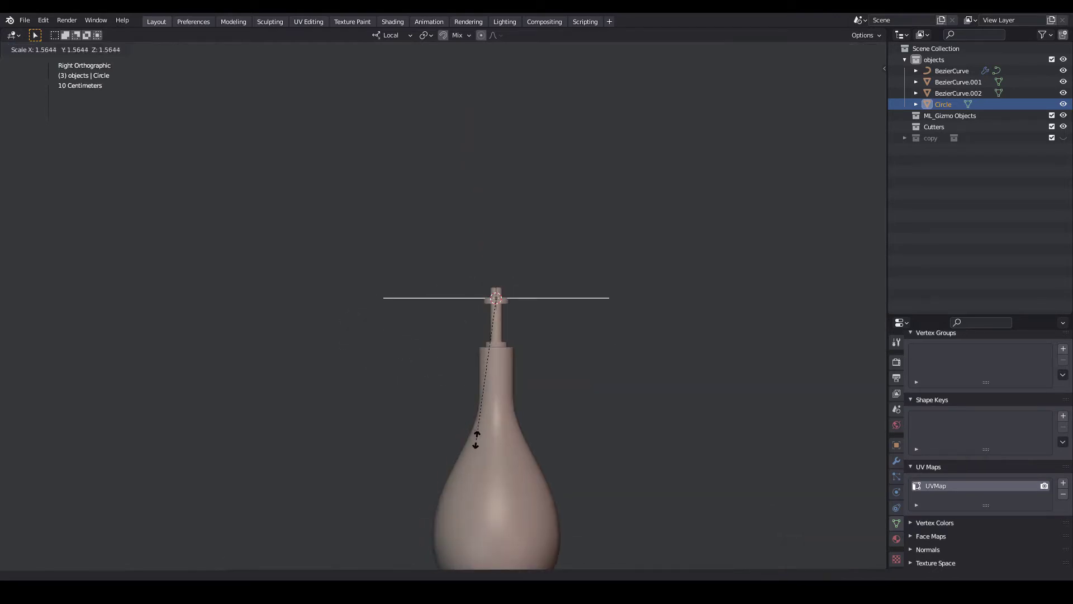
{"action": "left_click", "coordinate": [476, 439]}
Step: Extrude the ring's four cardinal vertices and scale them inward to form spokes
{"action": "mouse_move", "coordinate": [476, 439]}
{"action": "middle_mouse_down"}
{"action": "mouse_move", "coordinate": [477, 391]}
{"action": "mouse_move", "coordinate": [552, 456]}
{"action": "middle_mouse_up"}
{"action": "scroll", "coordinate": [476, 391], "scroll_direction": "up", "scroll_amount": 2}
{"action": "key", "text": "KP_7"}
{"action": "key", "text": "Tab"}
{"action": "left_click_drag", "start_coordinate": [620, 274], "coordinate": [714, 284]}
{"action": "key", "text": "e"}
{"action": "key", "text": "s"}
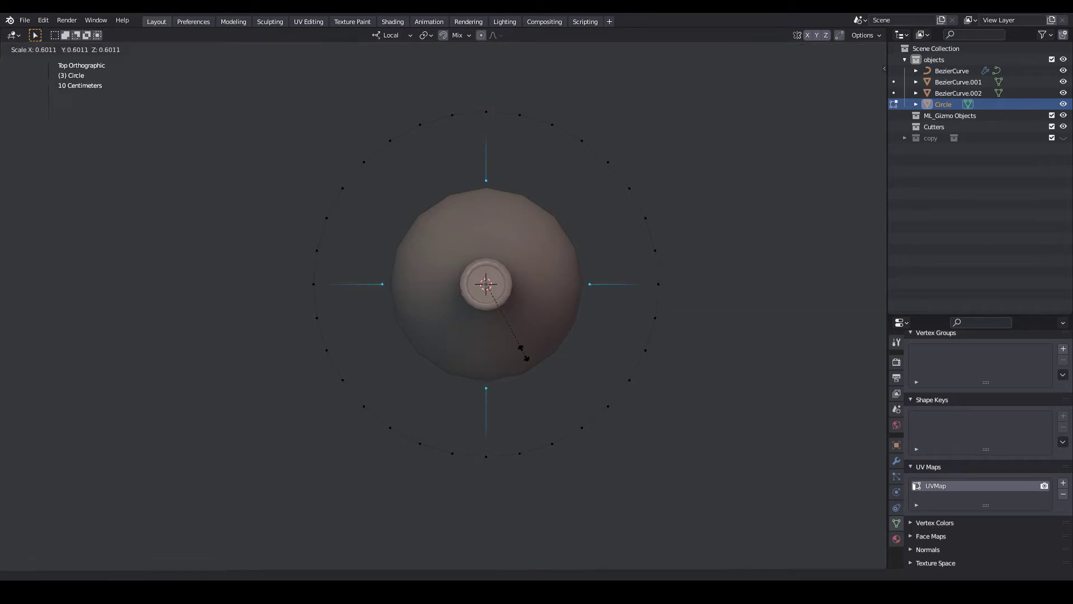
{"action": "middle_click_drag", "start_coordinate": [480, 425], "coordinate": [480, 341]}
{"action": "key", "text": "Tab"}
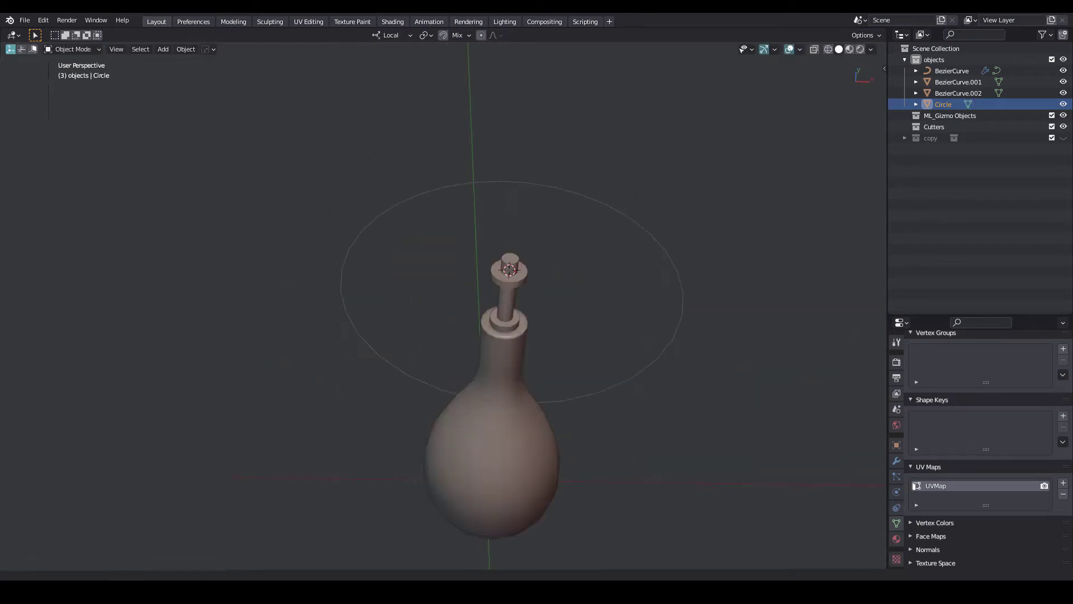
Step: Add a second circle shrunk into a small hub, then merge two selected vertices
{"action": "key", "text": "shift+a"}
{"action": "left_click", "coordinate": [553, 110]}
{"action": "key", "text": "s"}
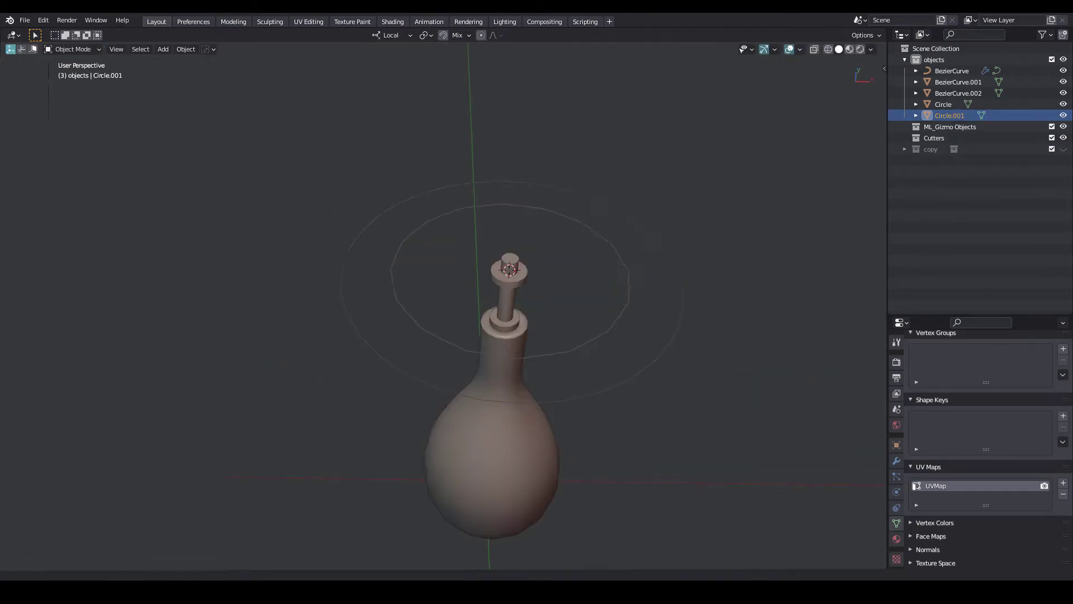
{"action": "key", "text": "slash"}
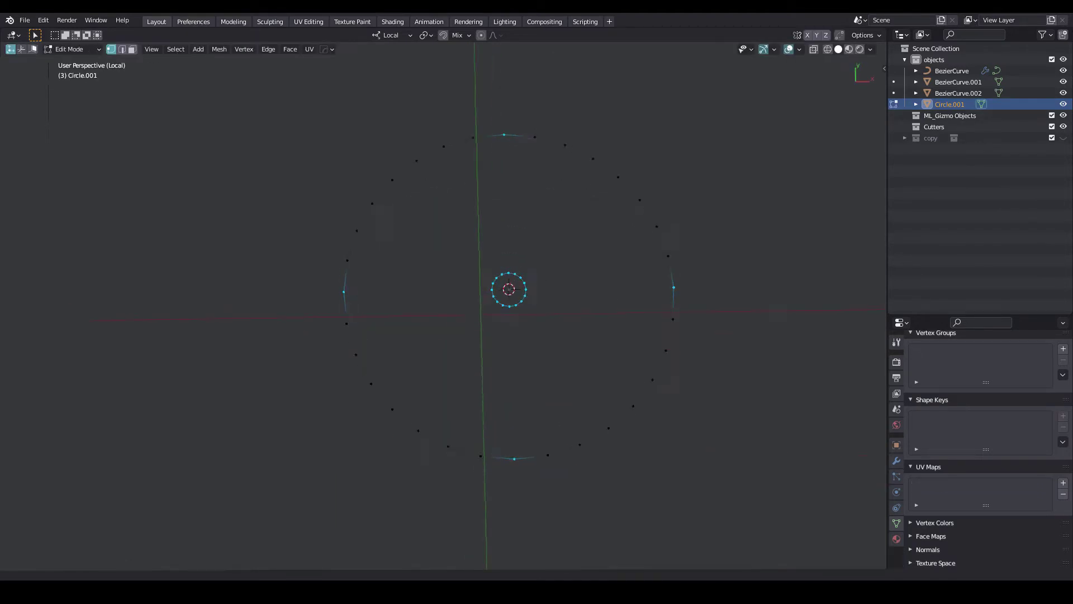
{"action": "key", "text": "KP_7"}
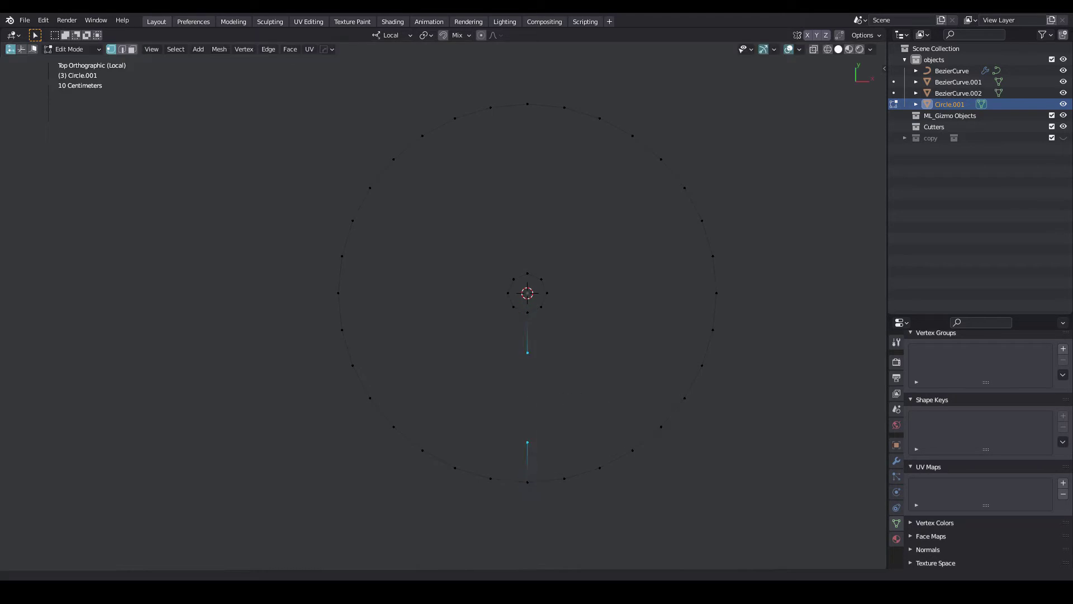
{"action": "key", "text": "m"}
{"action": "key", "text": "Return"}
{"action": "key", "text": "Tab"}
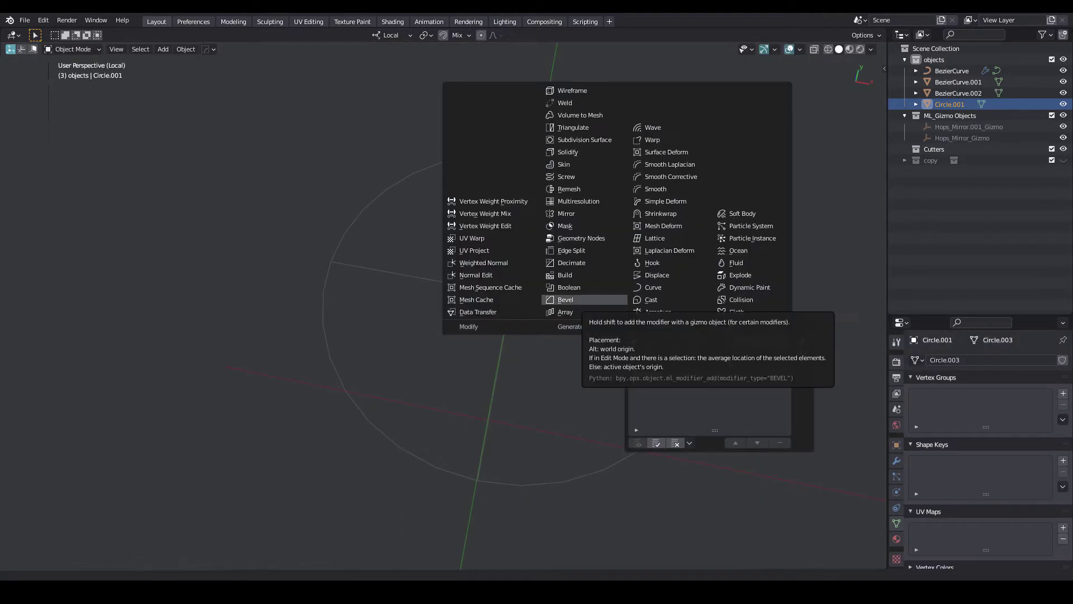
Step: Add a modifier to thicken the wire wheel and toggle see-through viewing
{"action": "left_click", "coordinate": [566, 176]}
{"action": "key", "text": "alt+space"}
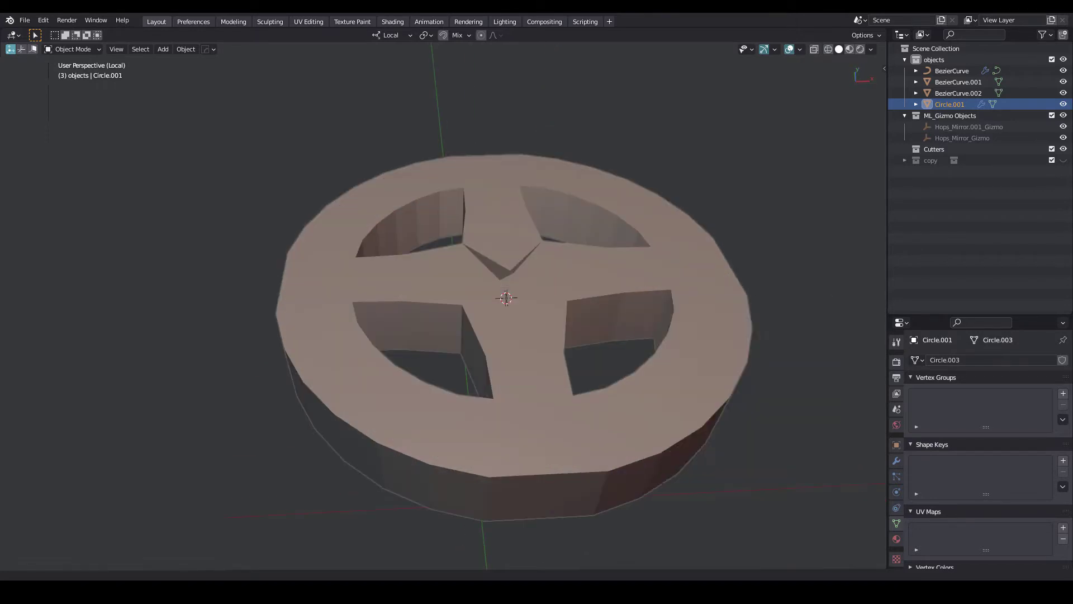
{"action": "key", "text": "KP_Divide"}
{"action": "key", "text": "alt+space"}
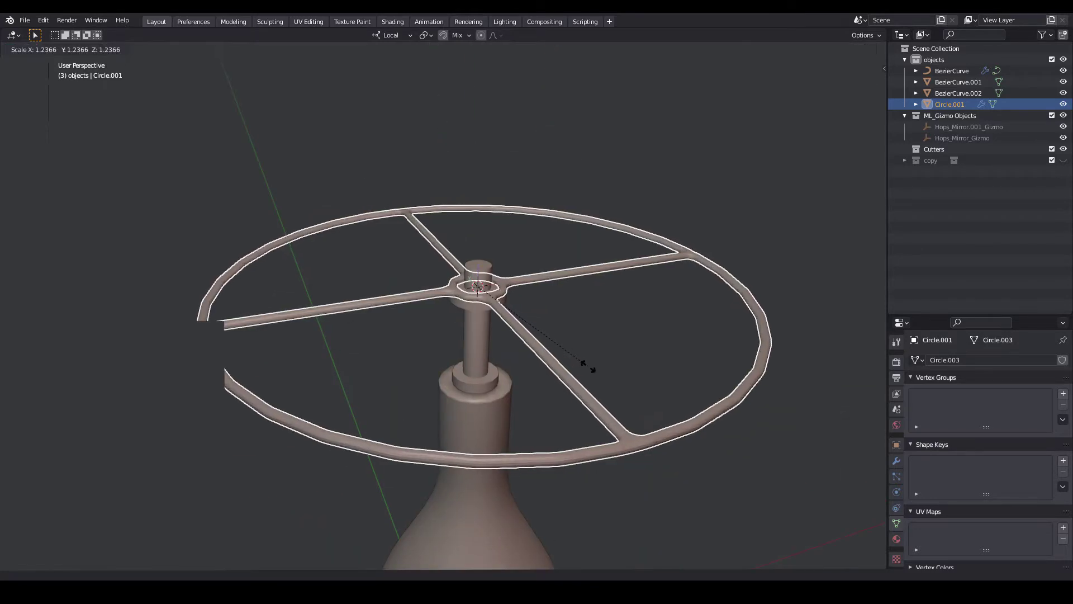
{"action": "scroll", "coordinate": [478, 286], "scroll_direction": "up", "scroll_amount": 6}
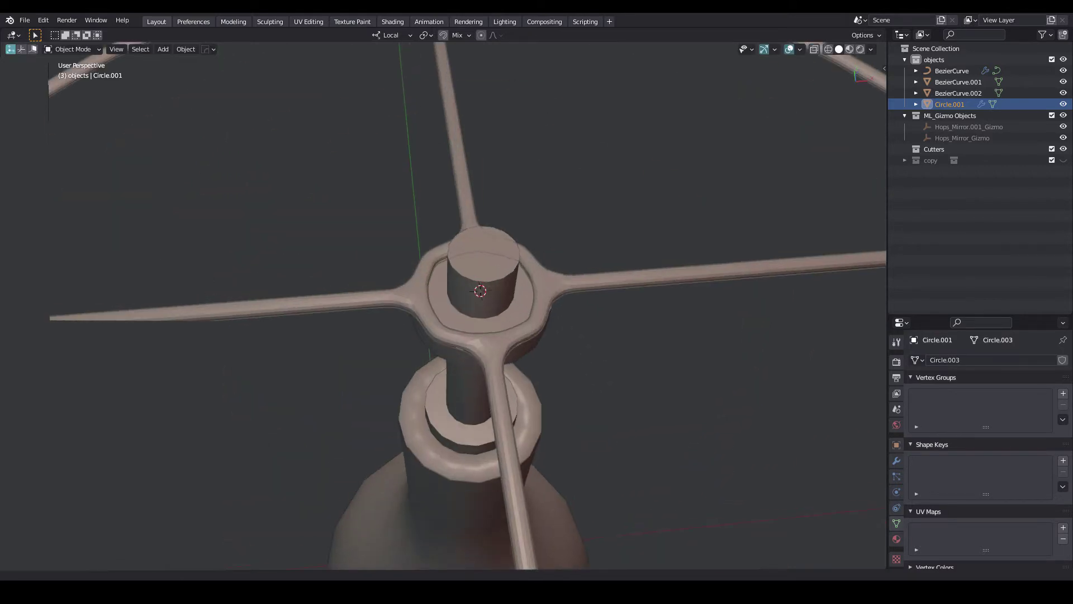
{"action": "key", "text": "alt+z"}
{"action": "key", "text": "Tab"}
{"action": "key", "text": "Tab"}
{"action": "key", "text": "alt+z"}
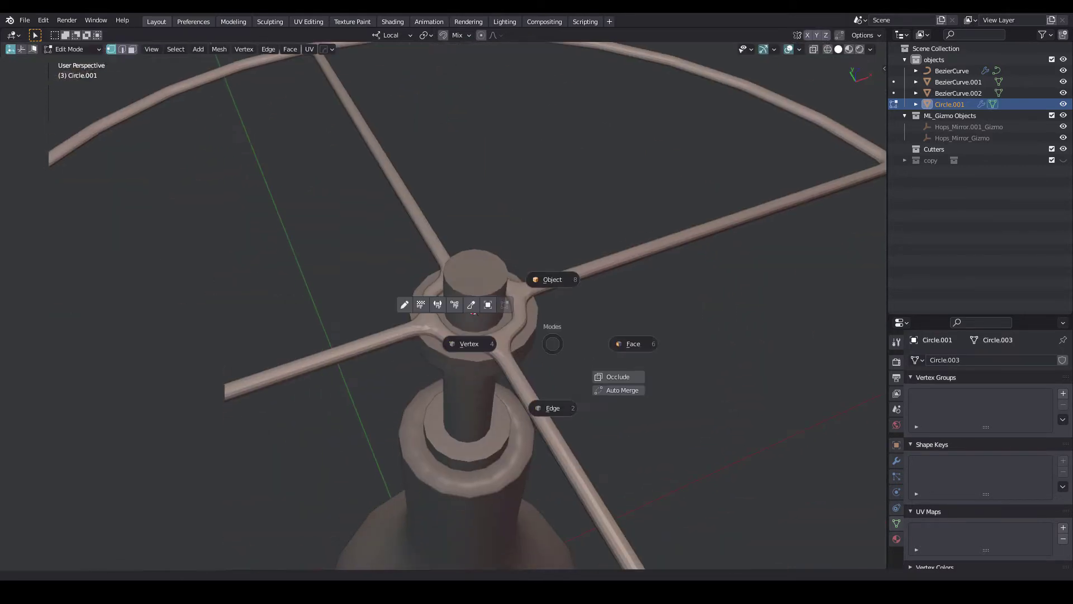
Step: Add another Subdivision modifier to the ring and move it to the top of the stack
{"action": "key", "text": "alt+space"}
{"action": "left_click", "coordinate": [535, 517]}
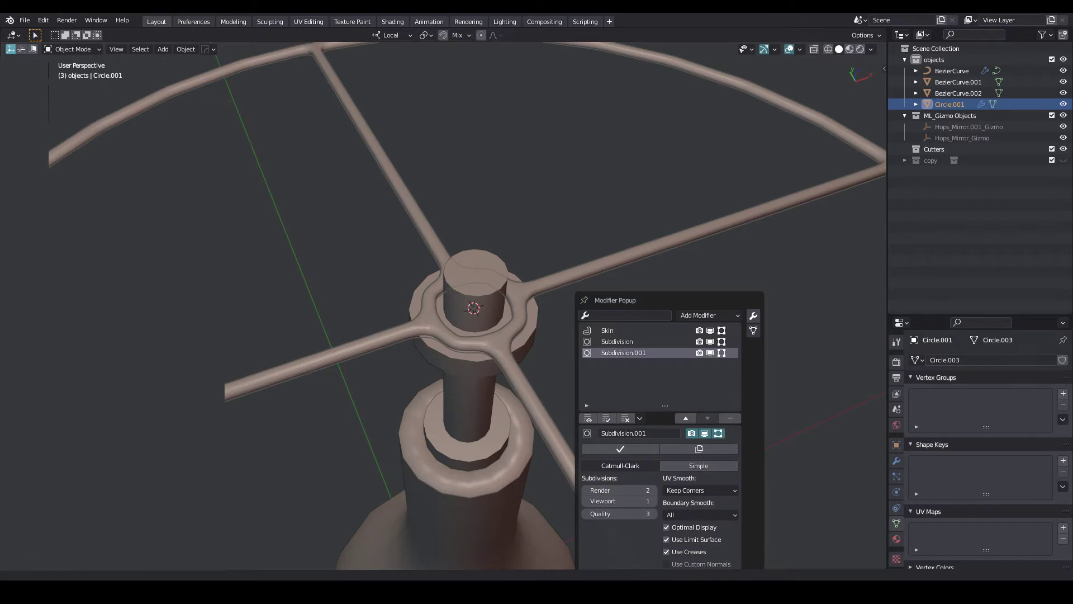
{"action": "left_click", "coordinate": [686, 419]}
{"action": "left_click", "coordinate": [685, 418]}
{"action": "left_click", "coordinate": [617, 353]}
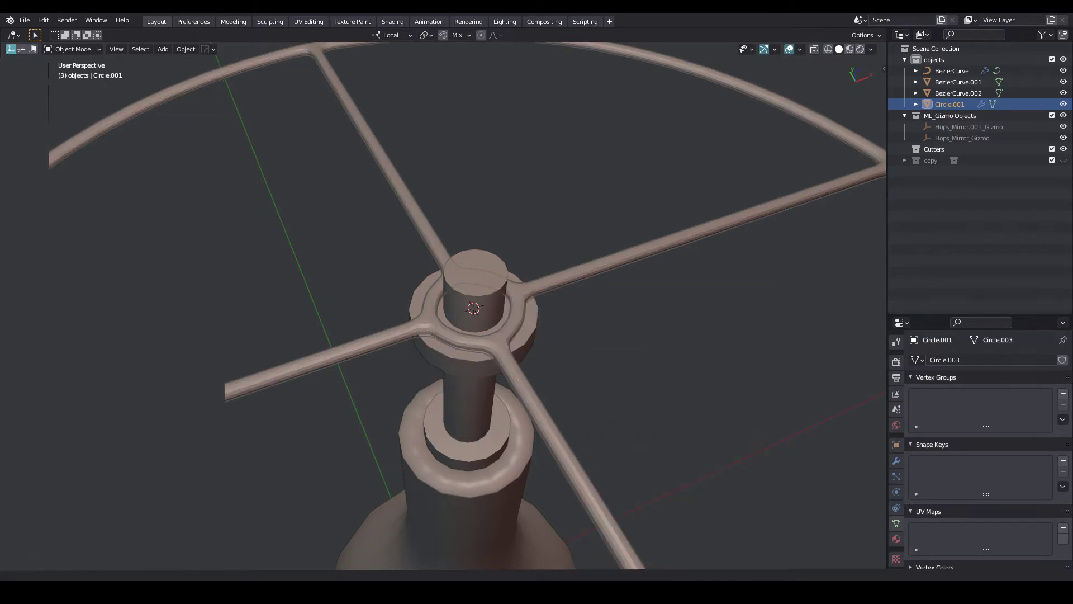
Step: Scale the ring down to sit around the lamp post and view it from above
{"action": "key", "text": "alt+space"}
{"action": "middle_click_drag", "start_coordinate": [424, 357], "coordinate": [414, 373]}
{"action": "key", "text": "s"}
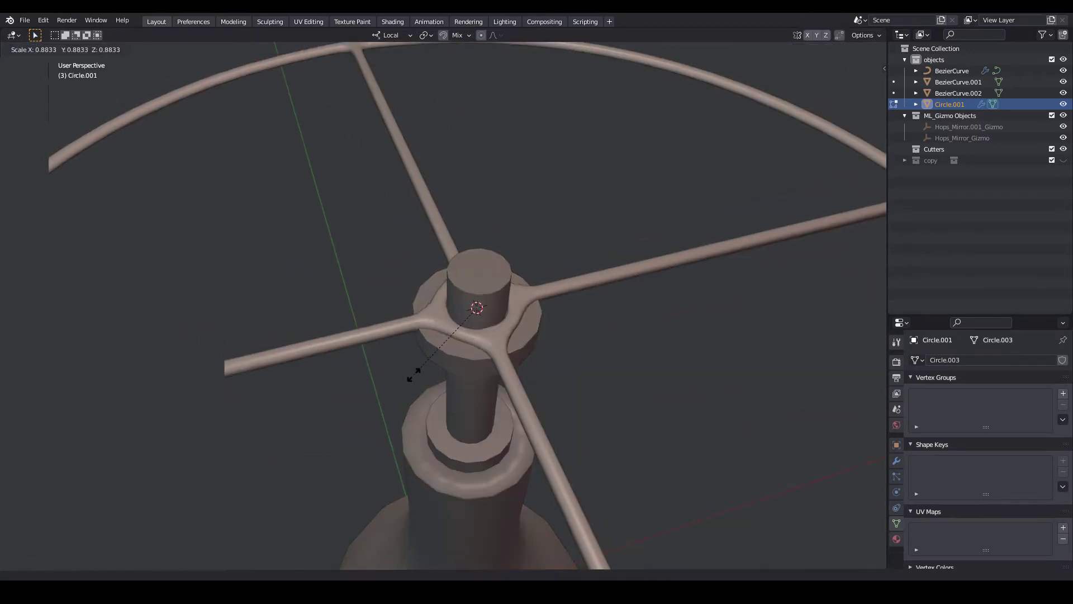
{"action": "left_click", "coordinate": [414, 373]}
{"action": "scroll", "coordinate": [447, 364], "scroll_direction": "down", "scroll_amount": 5}
{"action": "scroll", "coordinate": [447, 363], "scroll_direction": "down", "scroll_amount": 3}
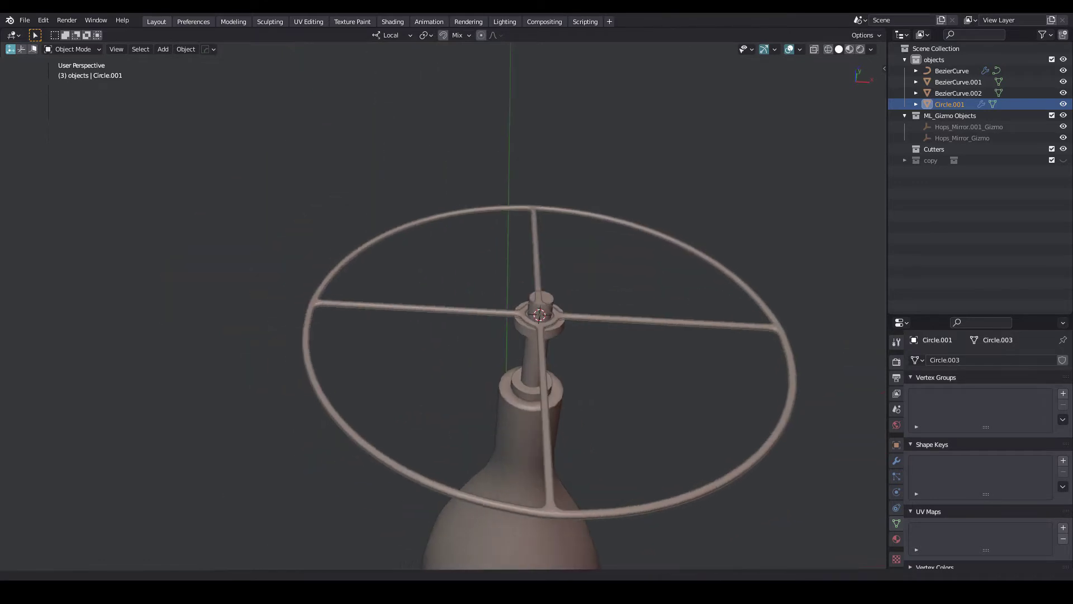
{"action": "key", "text": "Tab"}
{"action": "key", "text": "KP_7"}
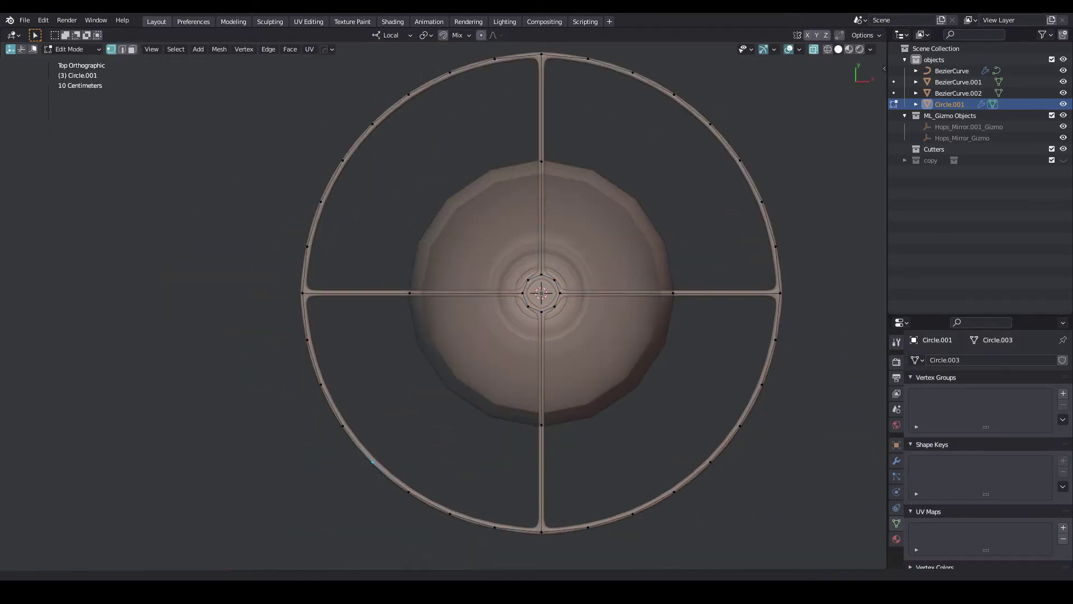
Step: Extrude four ring vertices straight up along Z into vertical rods
{"action": "left_click_drag", "start_coordinate": [692, 110], "coordinate": [727, 133], "text": "shift"}
{"action": "middle_click_drag", "start_coordinate": [541, 336], "coordinate": [559, 251]}
{"action": "key", "text": "e"}
{"action": "key", "text": "Return"}
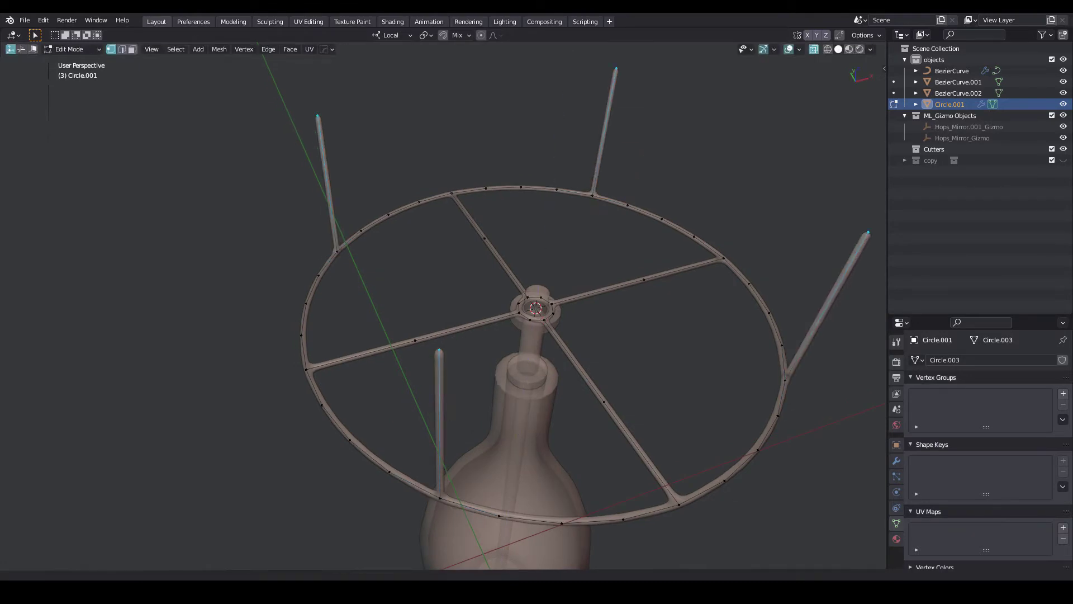
{"action": "key", "text": "KP_1"}
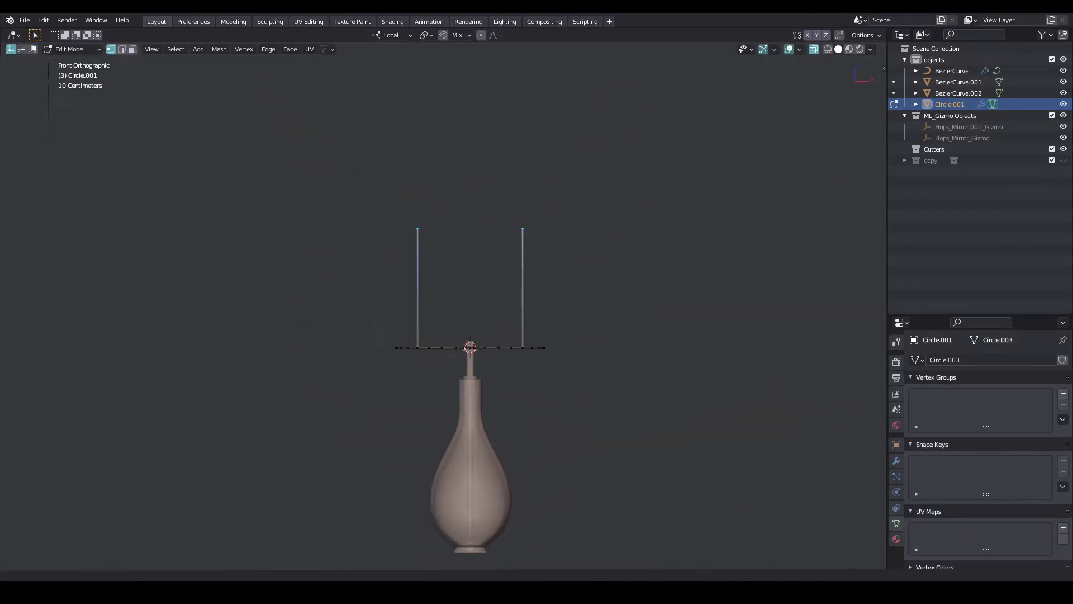
{"action": "scroll", "coordinate": [445, 313], "scroll_direction": "down", "scroll_amount": 3}
{"action": "middle_click_drag", "start_coordinate": [503, 279], "coordinate": [340, 381], "text": "shift"}
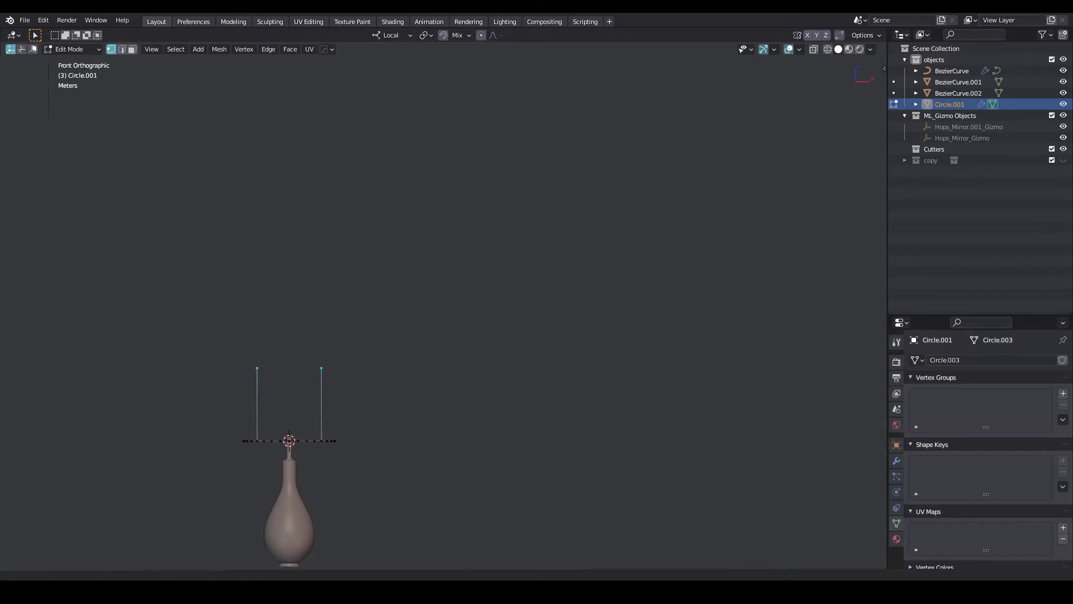
{"action": "key", "text": "g"}
{"action": "key", "text": "z"}
{"action": "key", "text": "Return"}
{"action": "mouse_move", "coordinate": [289, 335]}
{"action": "middle_mouse_down", "text": "shift"}
{"action": "mouse_move", "coordinate": [481, 335]}
{"action": "mouse_move", "coordinate": [480, 280]}
{"action": "middle_mouse_up", "text": "shift"}
{"action": "scroll", "coordinate": [460, 430], "scroll_direction": "up", "scroll_amount": 3}
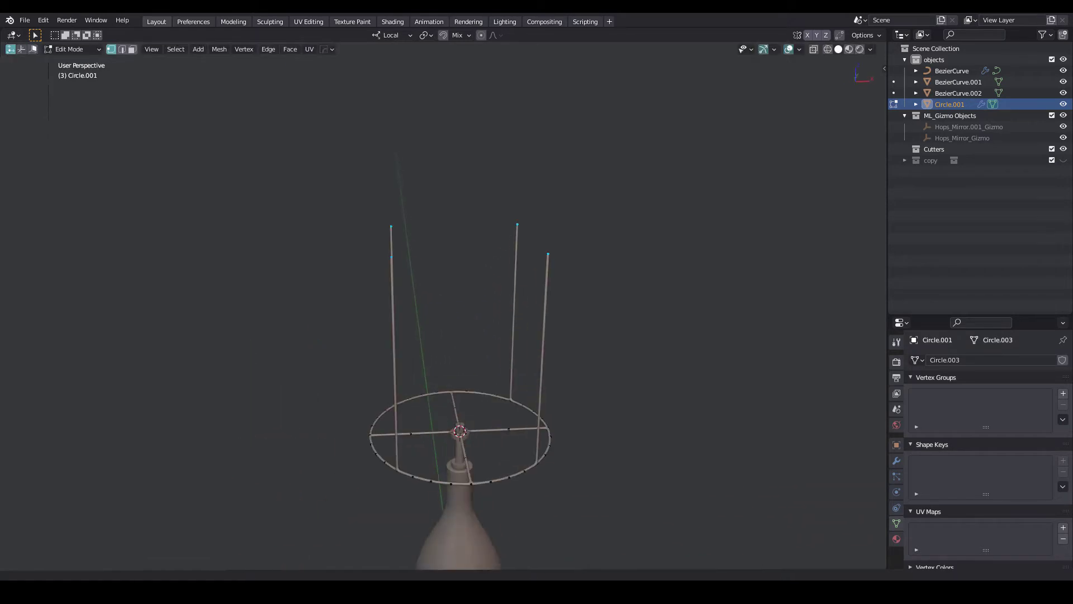
Step: Copy the outer ring and move it up on Z to cap the rod tops
{"action": "key", "text": "KP_Divide"}
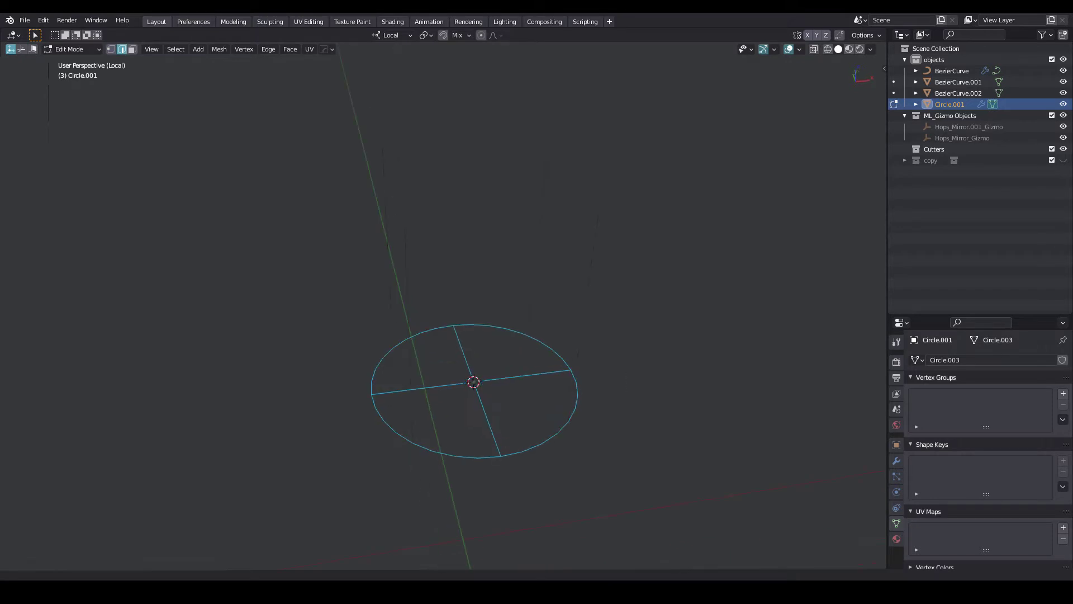
{"action": "key", "text": "g"}
{"action": "key", "text": "z"}
{"action": "key", "text": "Return"}
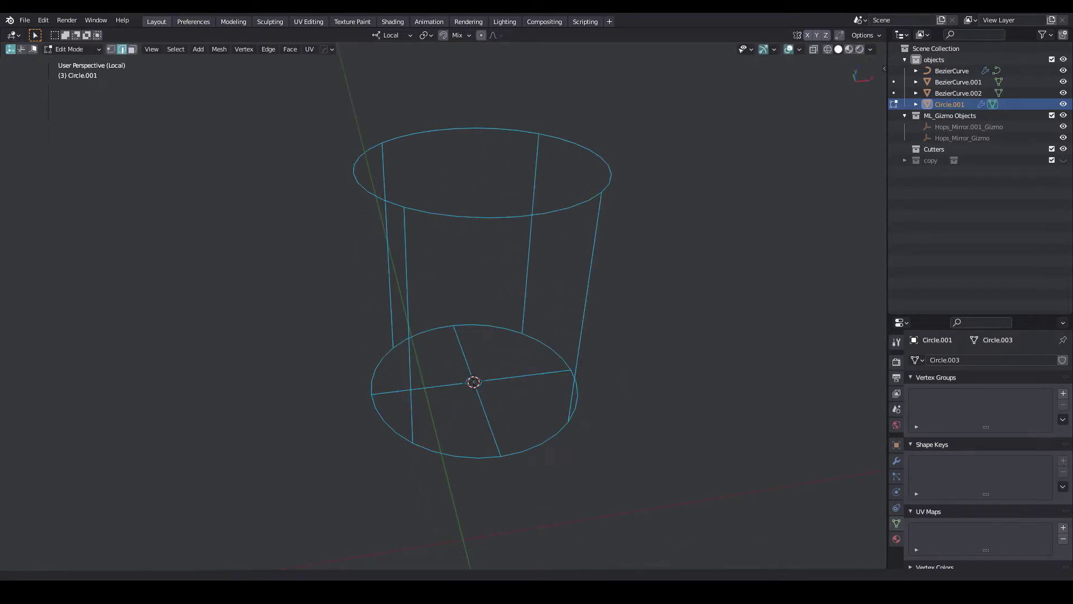
{"action": "key", "text": "Tab"}
{"action": "key", "text": "KP_1"}
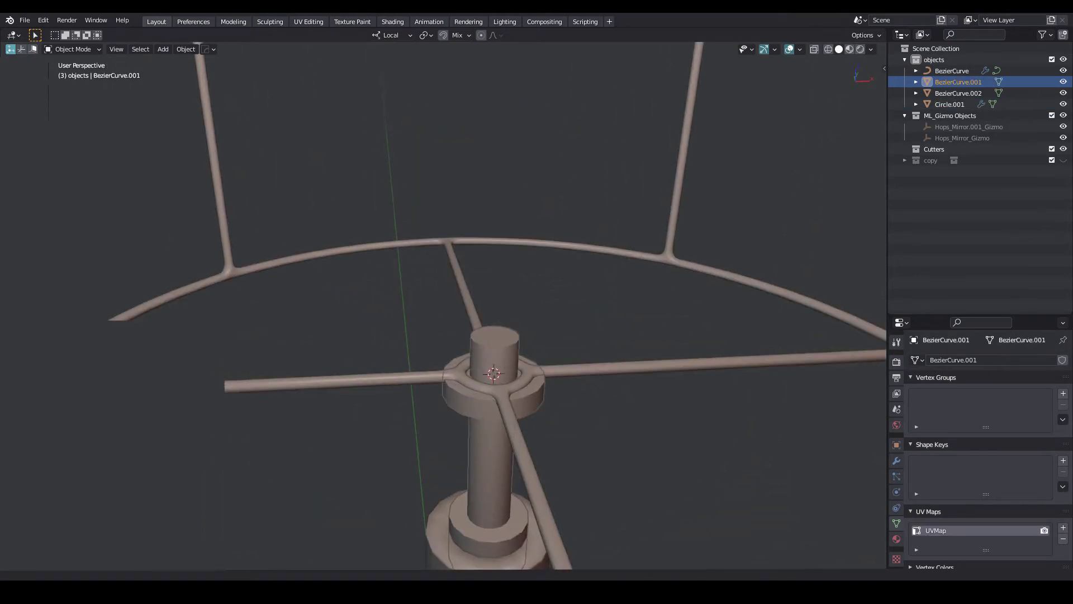
Step: Separate the lamp post's top cap into its own object with P
{"action": "key", "text": "Tab"}
{"action": "key", "text": "p"}
{"action": "key", "text": "Tab"}
{"action": "scroll", "coordinate": [442, 304], "scroll_direction": "down", "scroll_amount": 5}
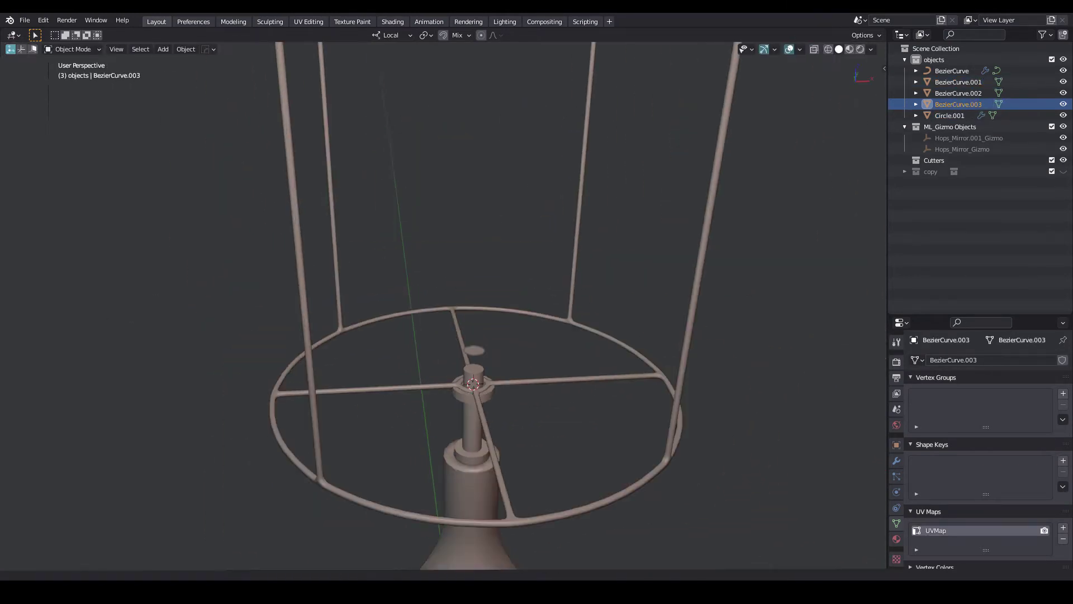
{"action": "middle_click_drag", "start_coordinate": [475, 335], "coordinate": [503, 252]}
{"action": "scroll", "coordinate": [500, 324], "scroll_direction": "down", "scroll_amount": 3}
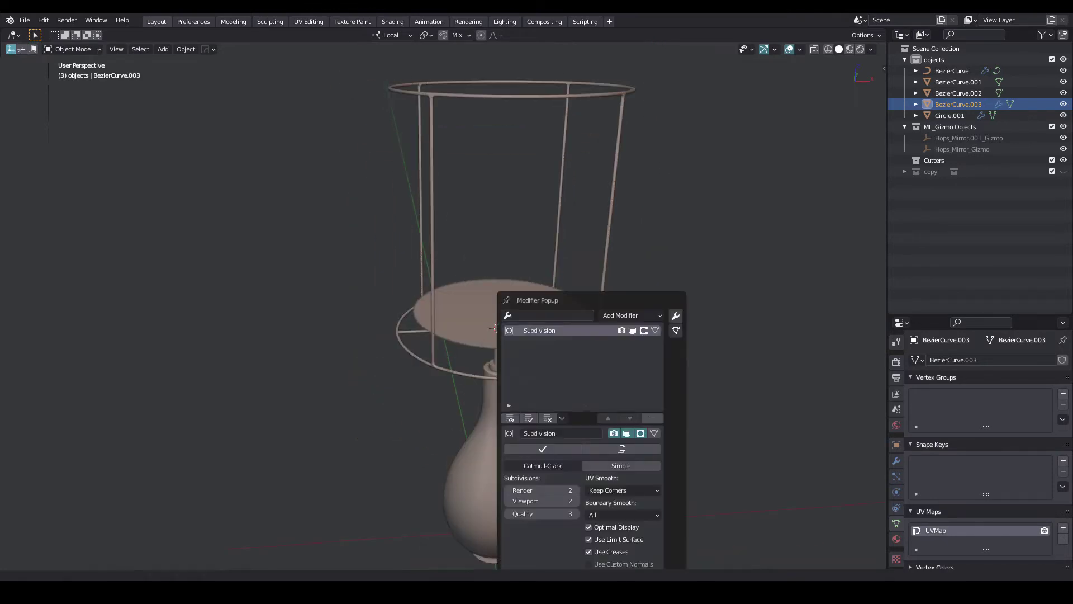
Step: Enlarge the separated disk to match the wire ring
{"action": "key", "text": "Tab"}
{"action": "key", "text": "KP_7"}
{"action": "key", "text": "s"}
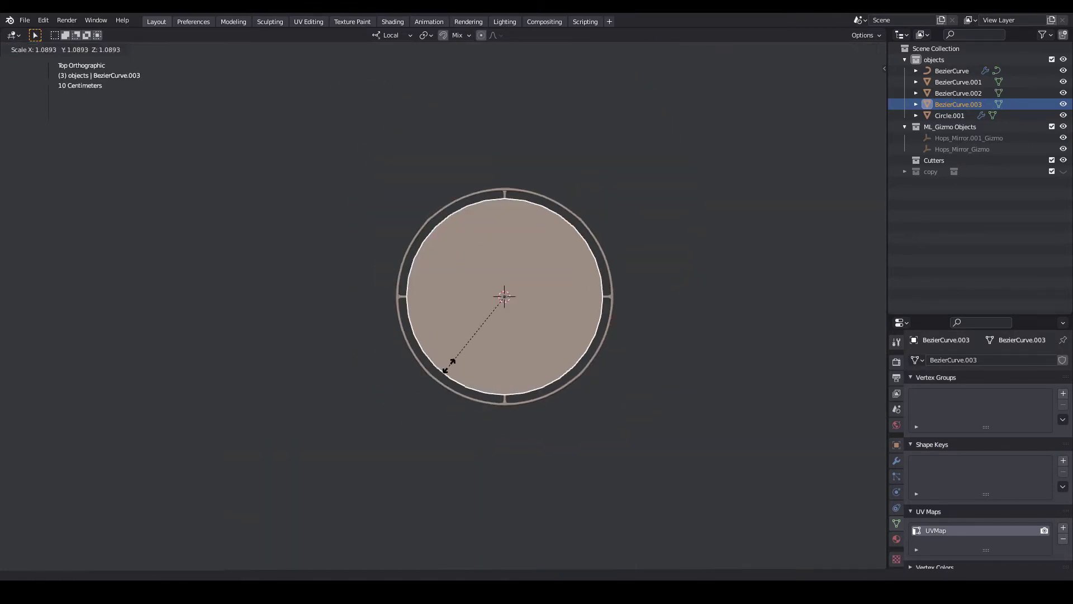
{"action": "key", "text": "Return"}
{"action": "key", "text": "Tab"}
{"action": "middle_click_drag", "start_coordinate": [447, 366], "coordinate": [458, 313]}
{"action": "mouse_move", "coordinate": [520, 335]}
{"action": "middle_mouse_down"}
{"action": "mouse_move", "coordinate": [520, 313]}
{"action": "mouse_move", "coordinate": [475, 291]}
{"action": "middle_mouse_up"}
Step: Inset the disk, delete its inner faces and select the outer edge loop
{"action": "key", "text": "Tab"}
{"action": "key", "text": "i"}
{"action": "key", "text": "a"}
{"action": "key", "text": "x"}
{"action": "key", "text": "Return"}
{"action": "scroll", "coordinate": [475, 291], "scroll_direction": "up", "scroll_amount": 3}
{"action": "key", "text": "2"}
{"action": "left_click", "coordinate": [395, 376], "text": "alt"}
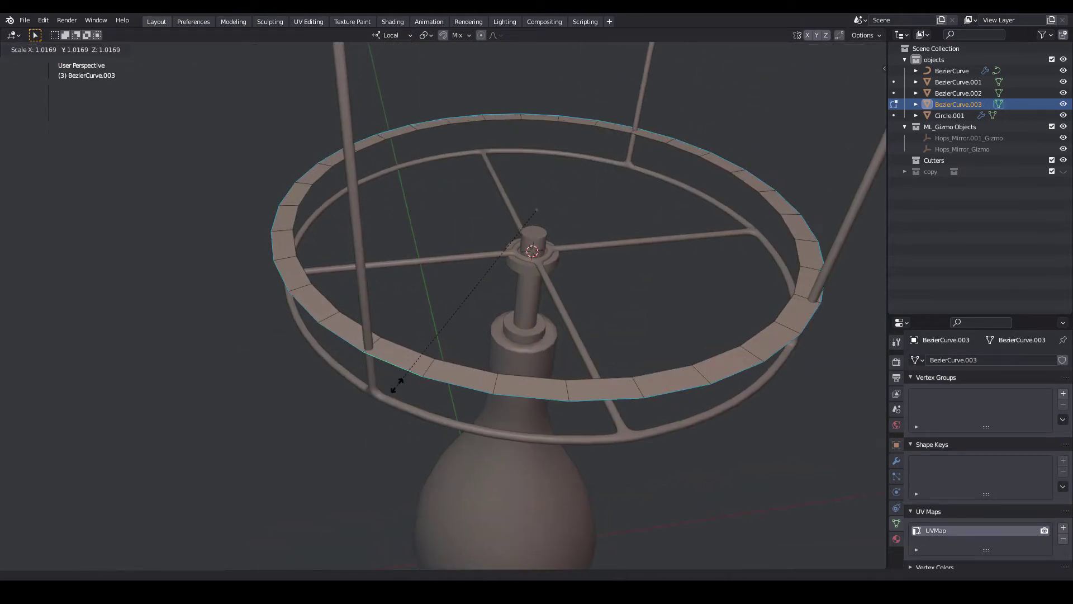
{"action": "key", "text": "x"}
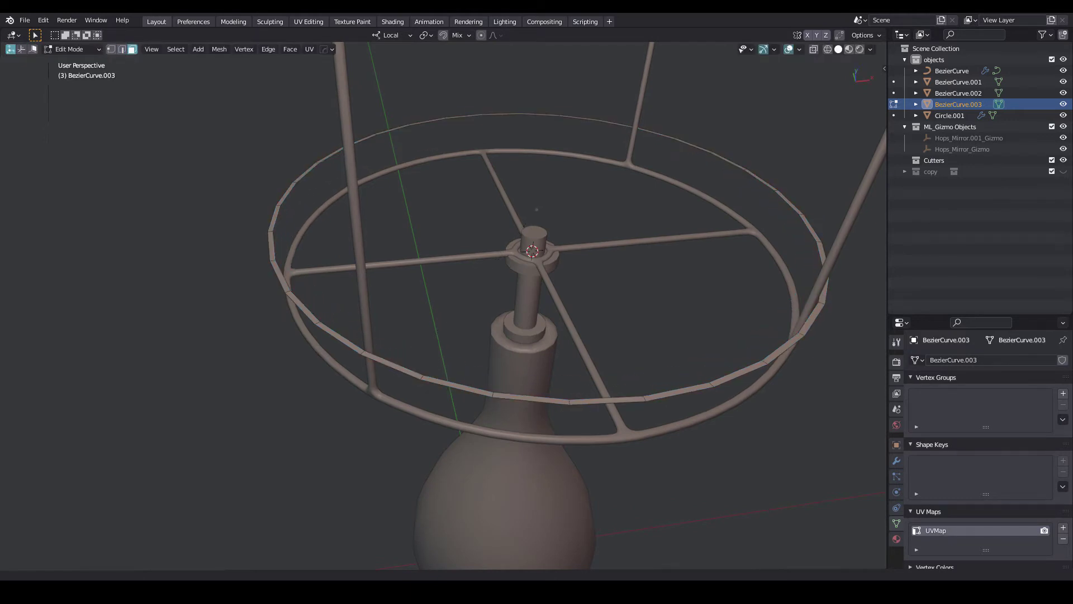
{"action": "key", "text": "ctrl+z"}
{"action": "scroll", "coordinate": [531, 246], "scroll_direction": "down", "scroll_amount": 4}
Step: Lower the shade's bottom edge loop 17.76 cm along Z
{"action": "middle_click_drag", "start_coordinate": [467, 343], "coordinate": [468, 429]}
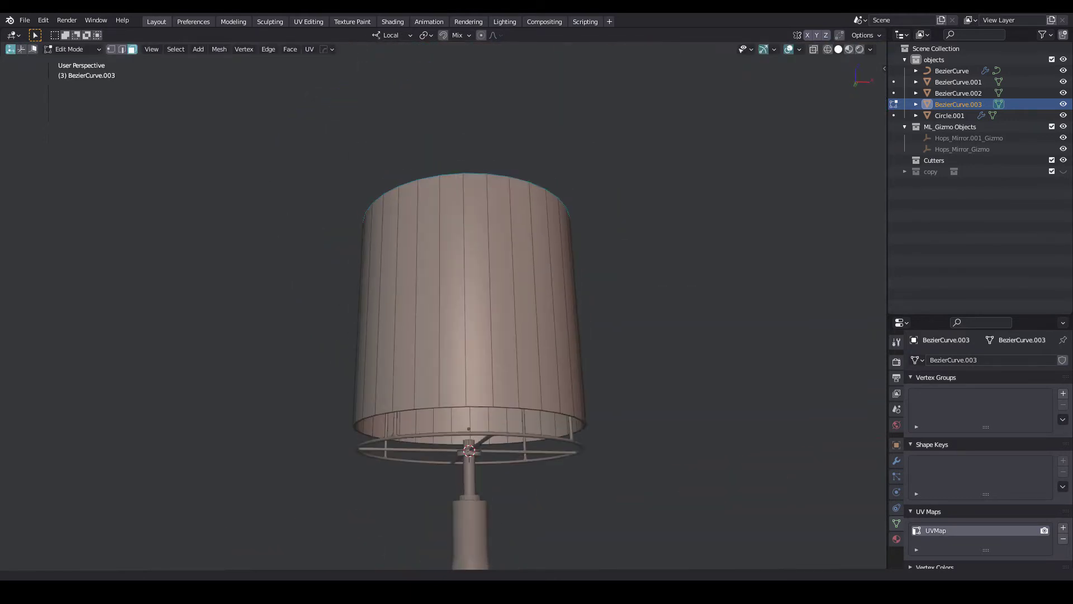
{"action": "key", "text": "KP_1"}
{"action": "key", "text": "KP_Decimal"}
{"action": "key", "text": "g"}
{"action": "key", "text": "z"}
{"action": "key", "text": "z"}
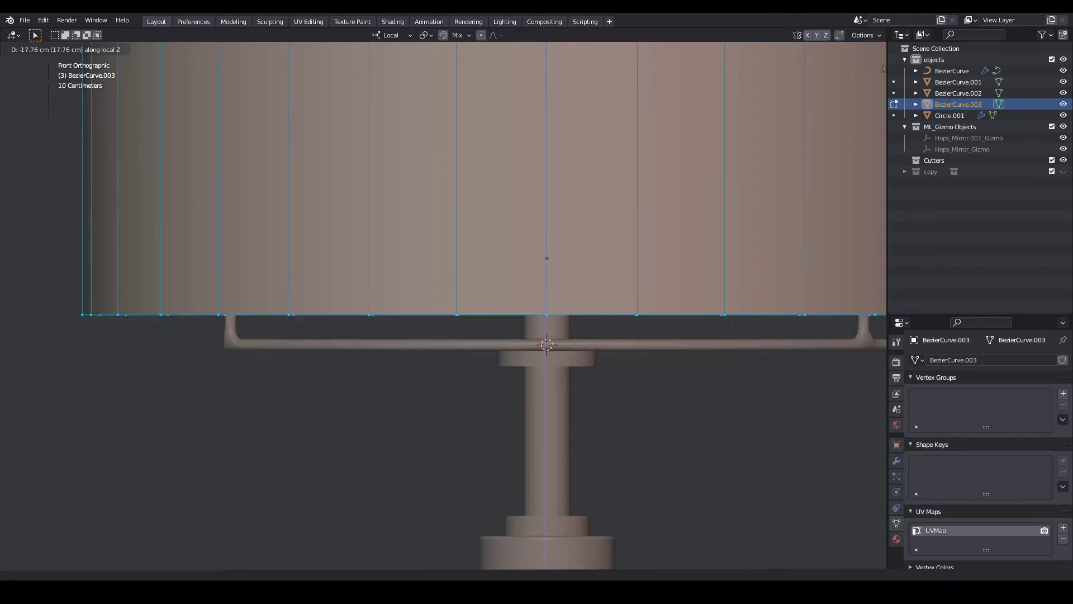
{"action": "key", "text": "Return"}
{"action": "scroll", "coordinate": [480, 279], "scroll_direction": "down", "scroll_amount": 4}
{"action": "middle_click_drag", "start_coordinate": [481, 279], "coordinate": [481, 347]}
{"action": "key", "text": "t"}
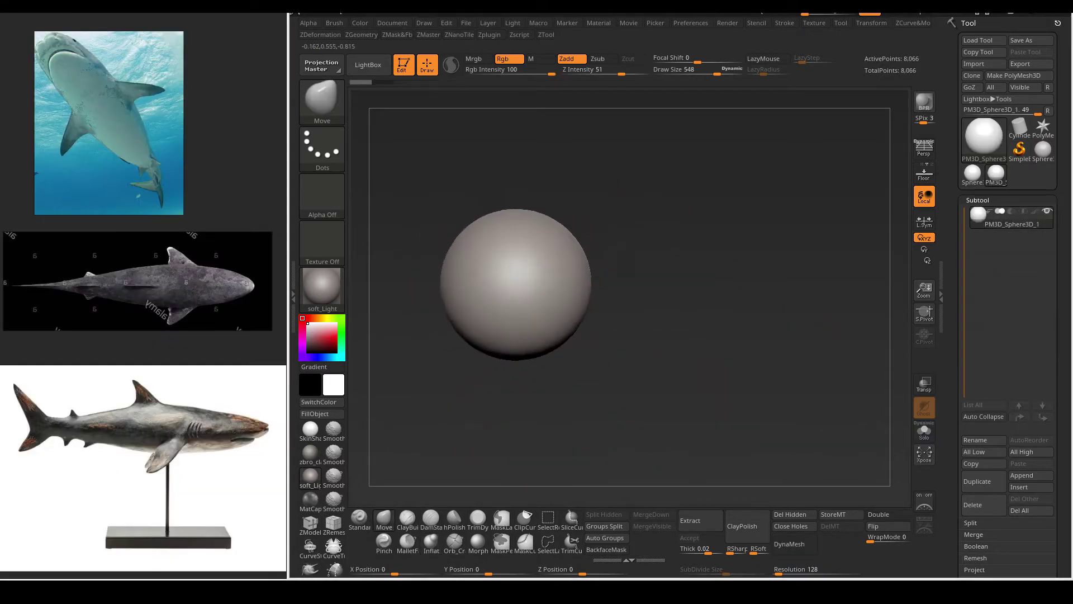
Step: Pick the SnakeHook brush, set Z Intensity to 100 and enlarge the Draw Size
{"action": "left_click_drag", "start_coordinate": [553, 355], "coordinate": [615, 338], "text": "alt"}
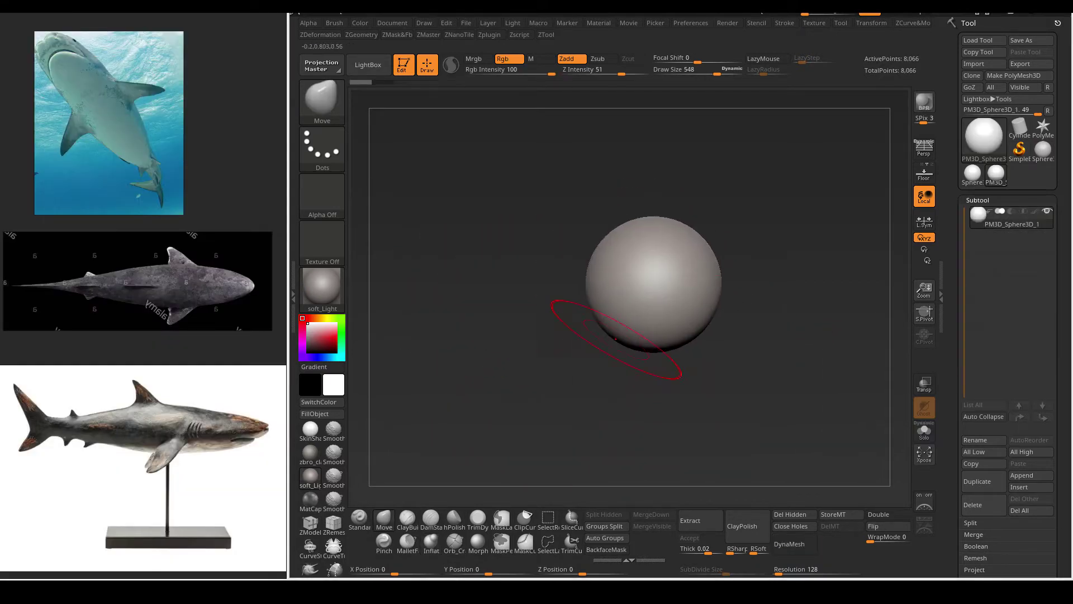
{"action": "key", "text": "b"}
{"action": "key", "text": "s"}
{"action": "left_click", "coordinate": [501, 439]}
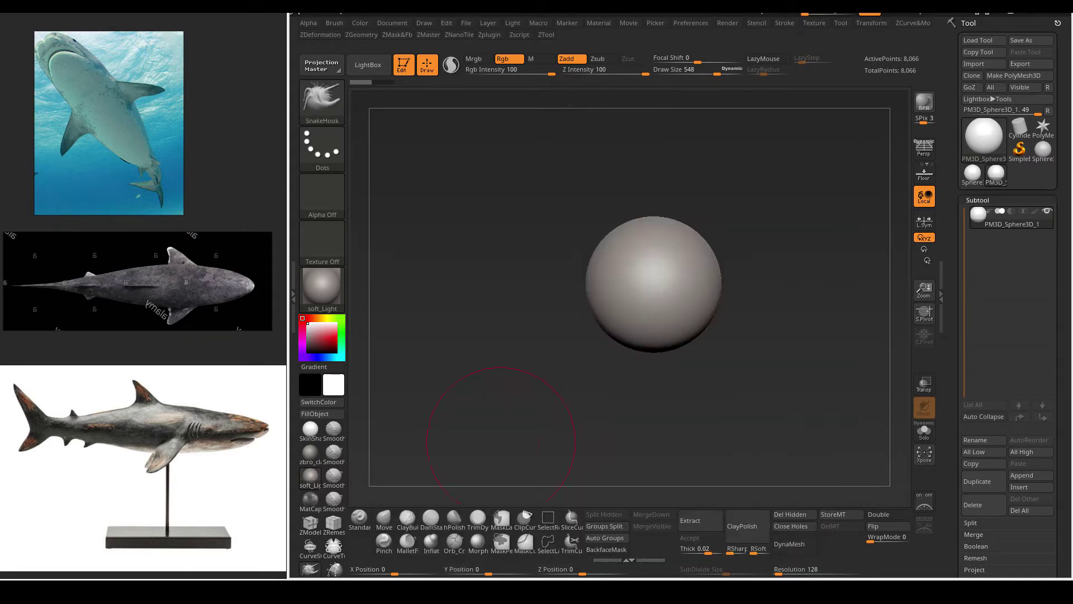
{"action": "key", "text": "space"}
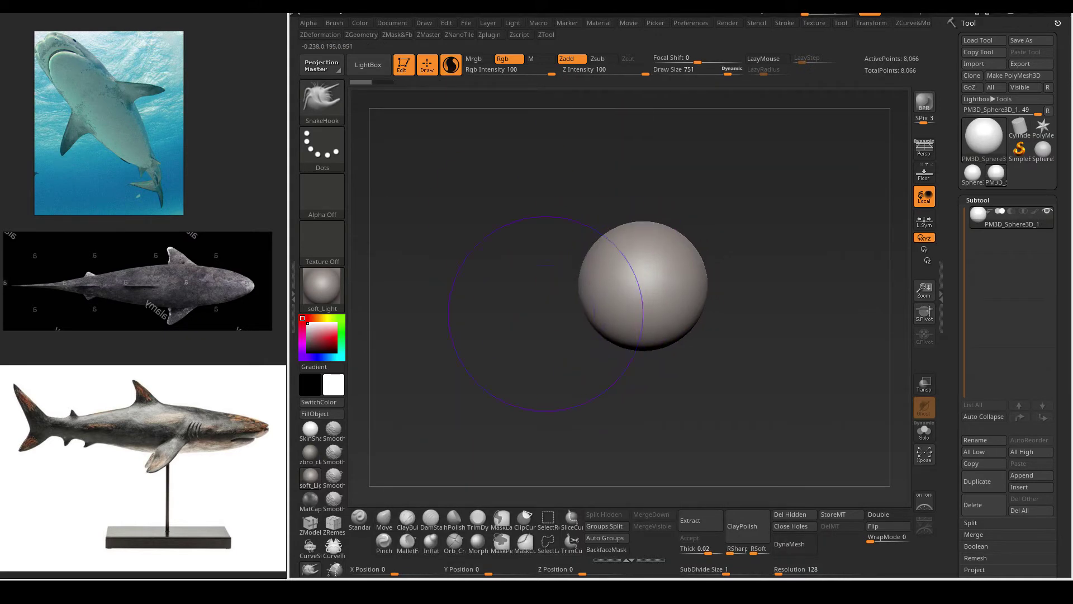
{"action": "key", "text": "space"}
{"action": "left_click_drag", "start_coordinate": [576, 287], "coordinate": [599, 286]}
{"action": "key", "text": "w"}
{"action": "key", "text": "q"}
{"action": "key", "text": "b"}
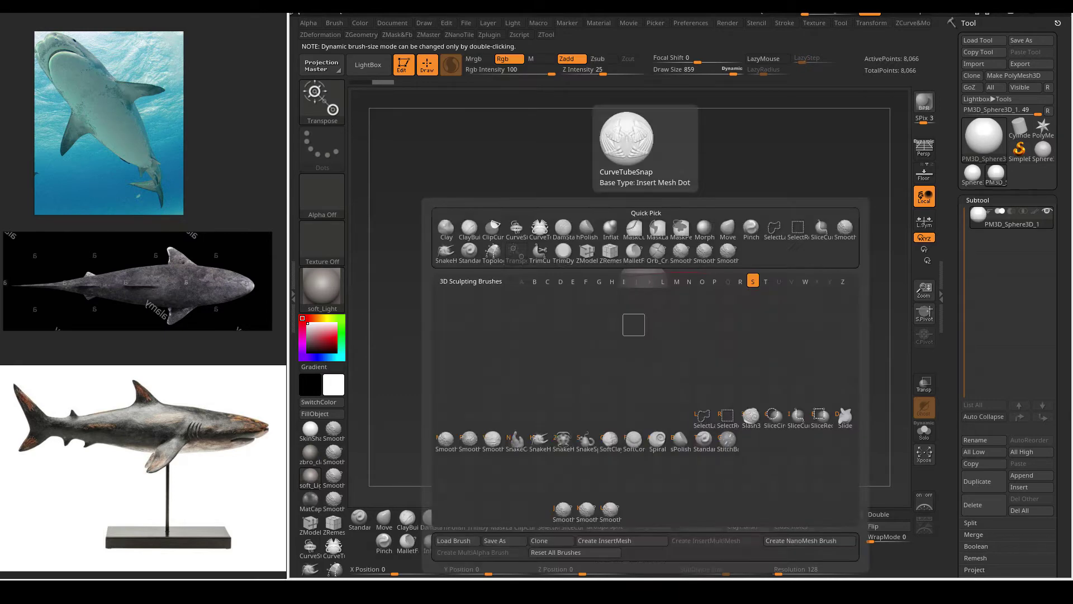
{"action": "key", "text": "space"}
{"action": "key", "text": "space"}
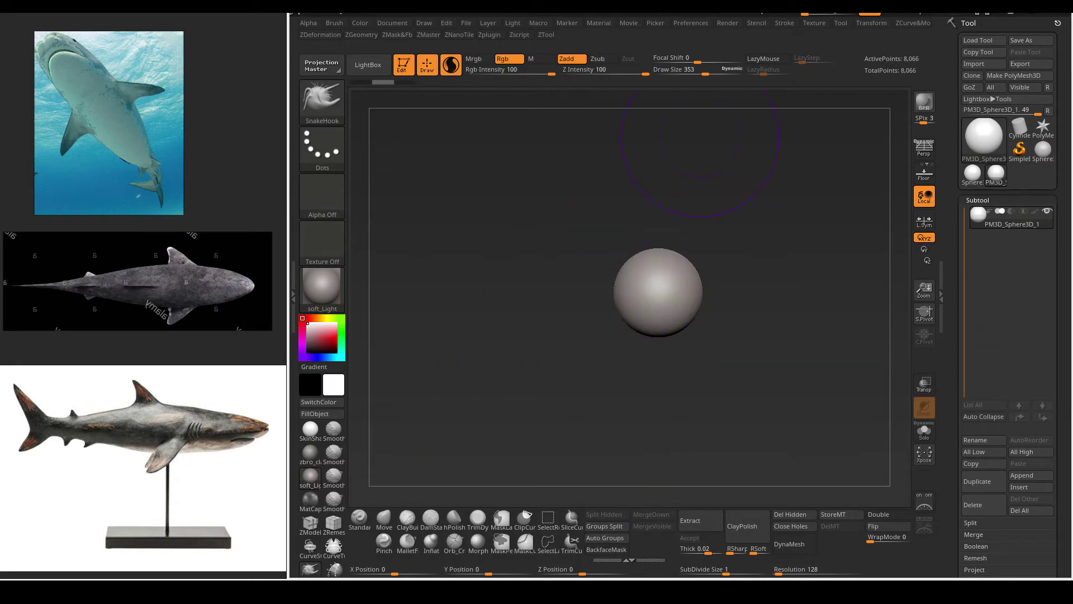
Step: Pull the sphere out into a long capsule body with the Move brush
{"action": "left_click", "coordinate": [784, 23]}
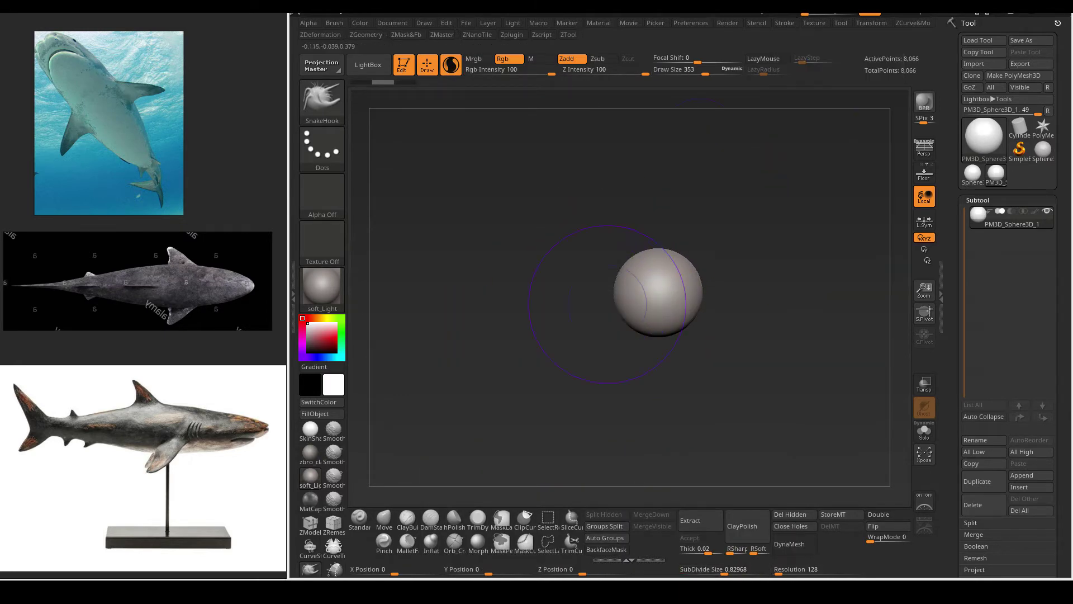
{"action": "left_click_drag", "start_coordinate": [643, 291], "coordinate": [520, 290]}
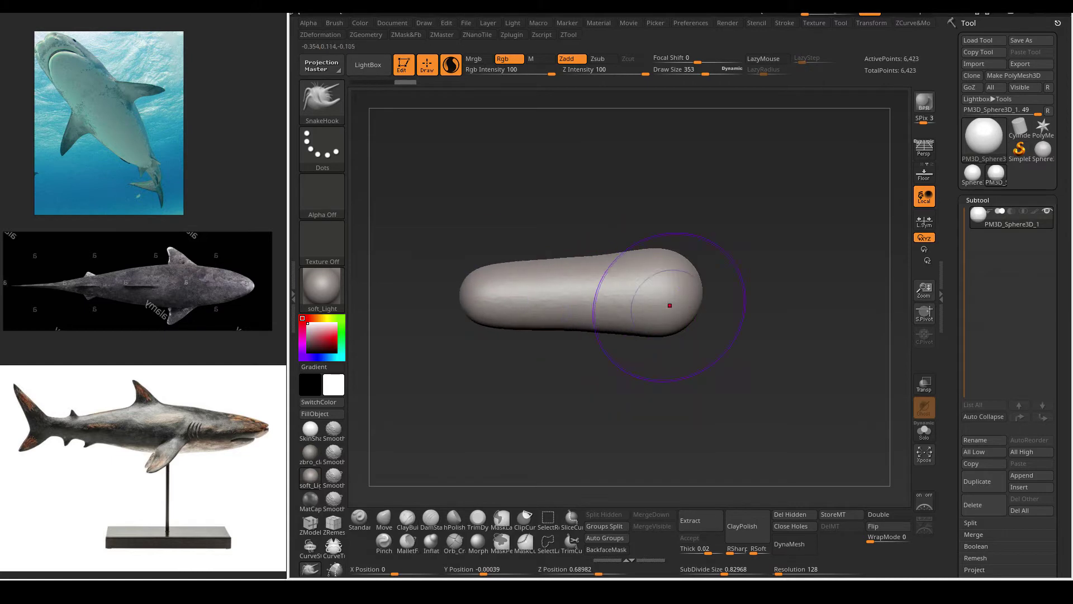
{"action": "left_click_drag", "start_coordinate": [689, 285], "coordinate": [774, 288]}
{"action": "left_click_drag", "start_coordinate": [631, 313], "coordinate": [608, 311]}
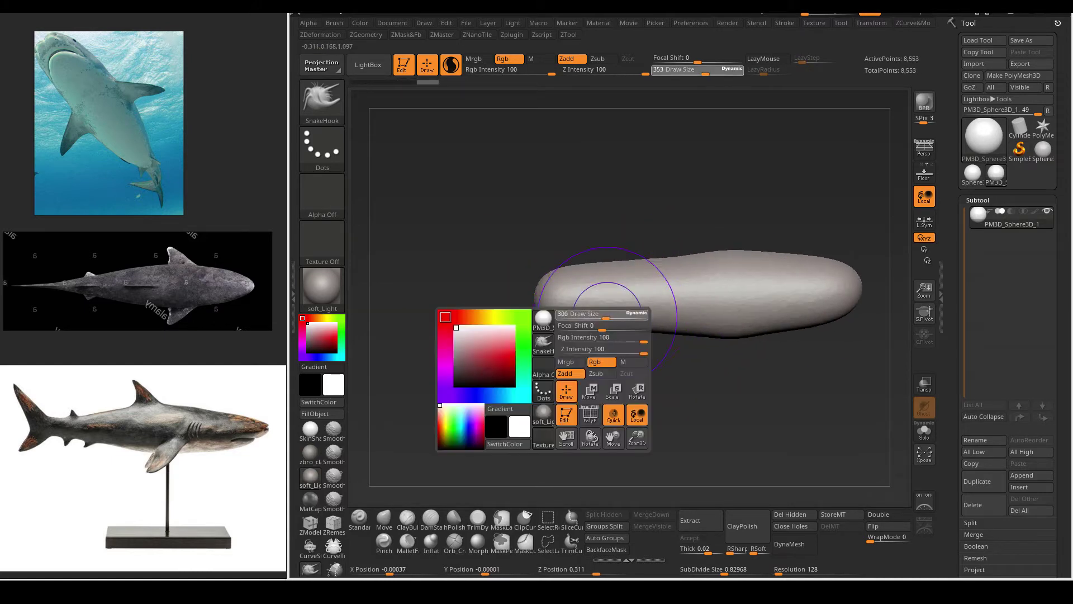
{"action": "left_click_drag", "start_coordinate": [500, 290], "coordinate": [456, 291]}
{"action": "key", "text": "space"}
{"action": "left_click_drag", "start_coordinate": [555, 330], "coordinate": [575, 330]}
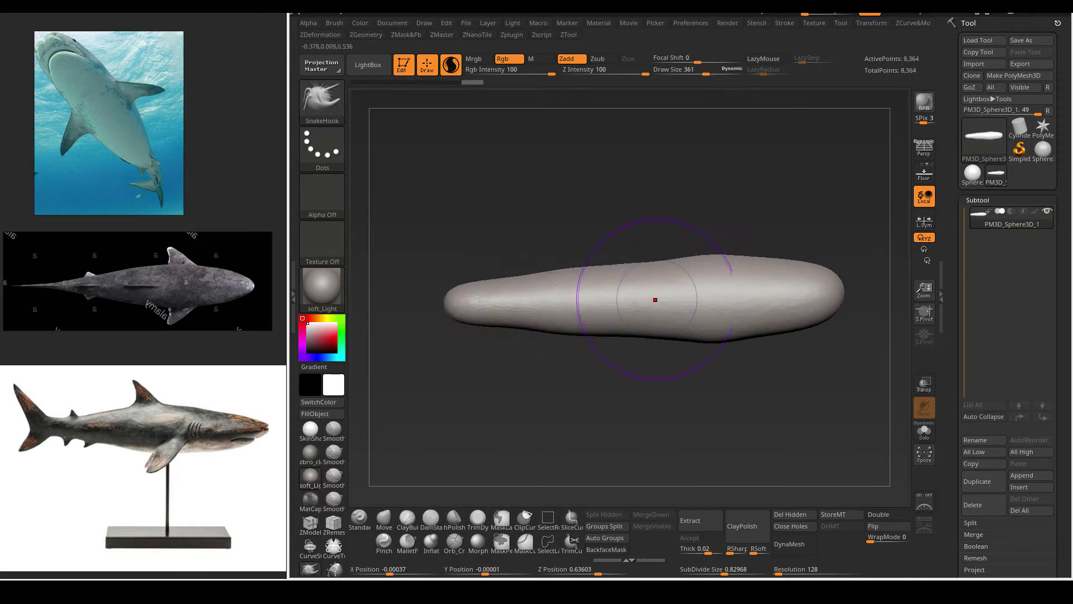
{"action": "left_click_drag", "start_coordinate": [646, 304], "coordinate": [526, 317]}
{"action": "mouse_move", "coordinate": [464, 296]}
{"action": "left_mouse_down"}
{"action": "mouse_move", "coordinate": [551, 312]}
{"action": "mouse_move", "coordinate": [528, 341]}
{"action": "left_mouse_up"}
{"action": "left_click_drag", "start_coordinate": [542, 418], "coordinate": [528, 419], "text": "alt"}
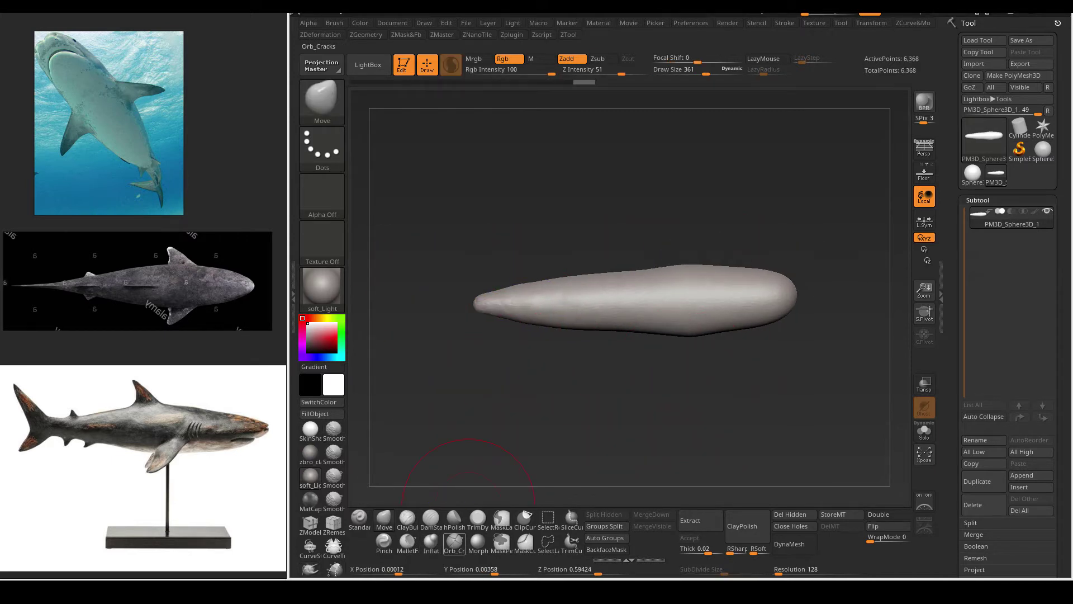
Step: Reduce the brush size to 454, undo recent changes and smooth lumps on the body
{"action": "left_click_drag", "start_coordinate": [721, 353], "coordinate": [644, 371]}
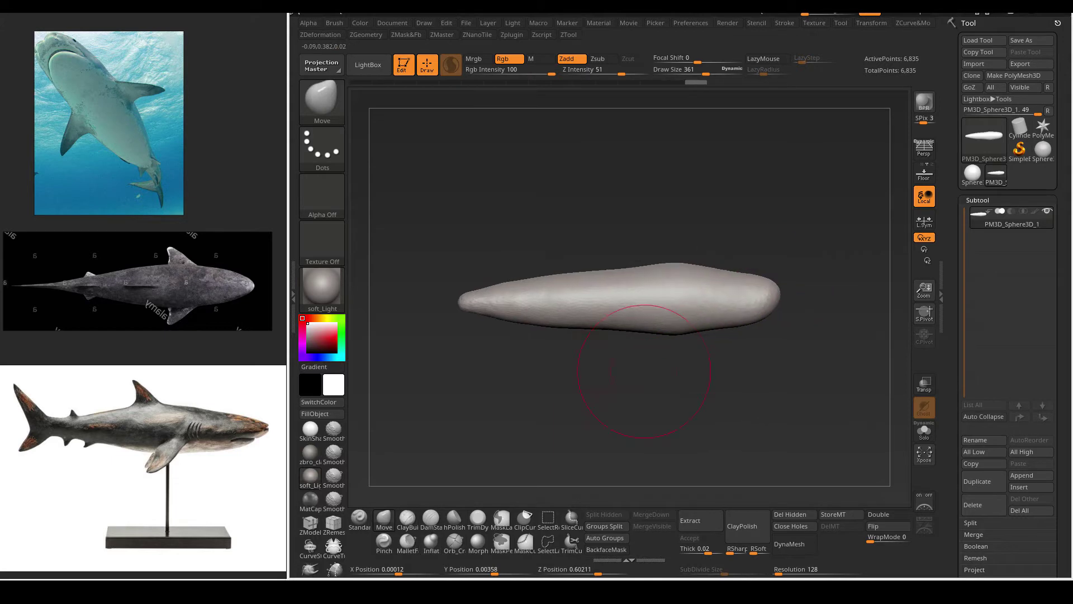
{"action": "left_click_drag", "start_coordinate": [754, 322], "coordinate": [683, 383]}
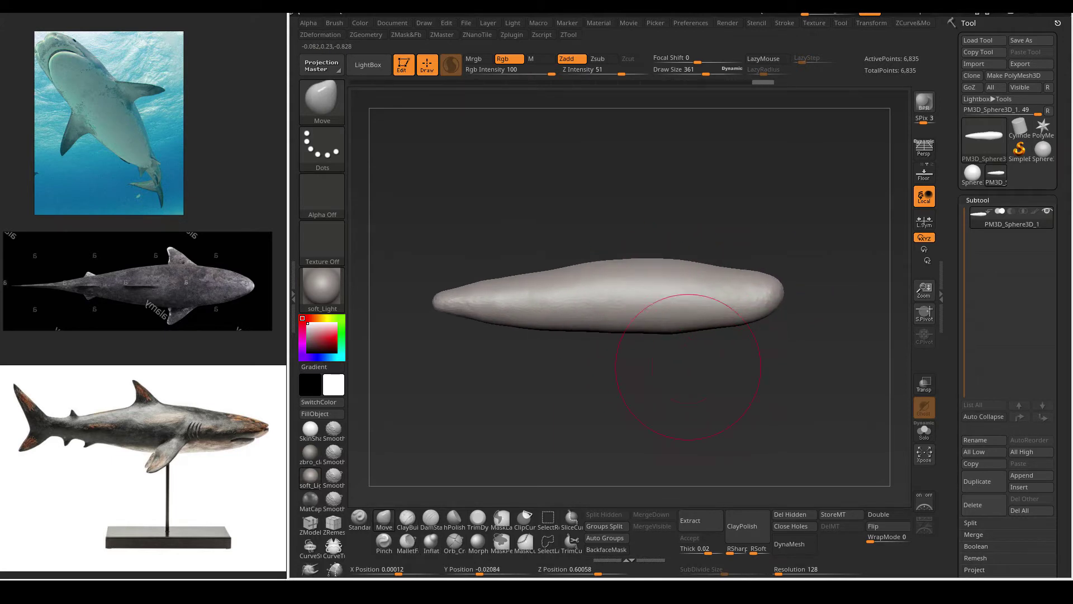
{"action": "key", "text": "space"}
{"action": "left_click_drag", "start_coordinate": [618, 321], "coordinate": [663, 377]}
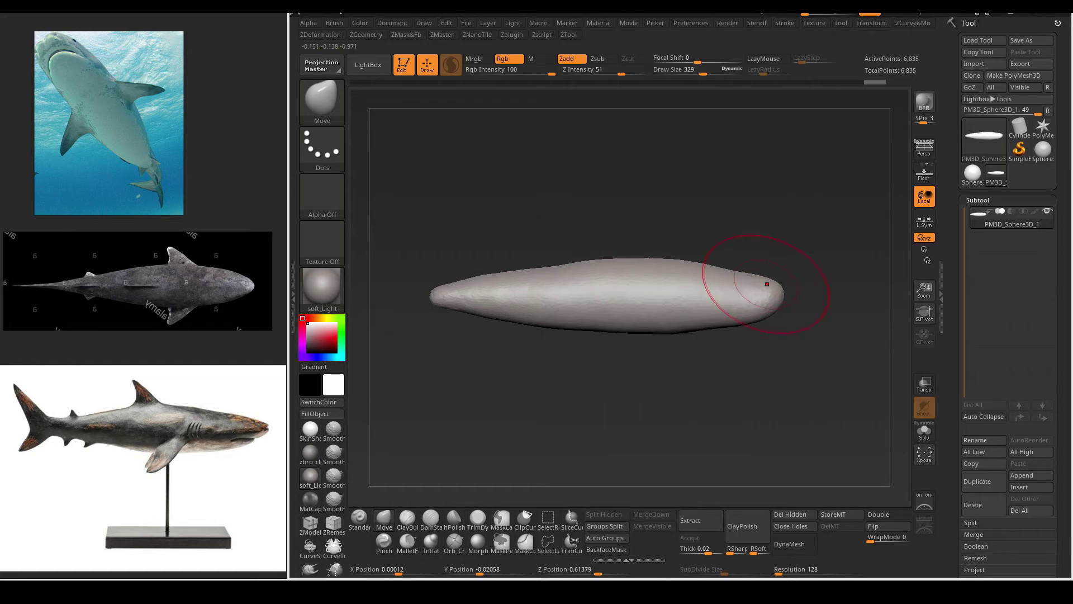
{"action": "key", "text": "ctrl+z"}
{"action": "key", "text": "ctrl+z"}
{"action": "key", "text": "ctrl+z"}
{"action": "key", "text": "ctrl+z"}
{"action": "key", "text": "ctrl+z"}
{"action": "key", "text": "ctrl+z"}
{"action": "key", "text": "ctrl+z"}
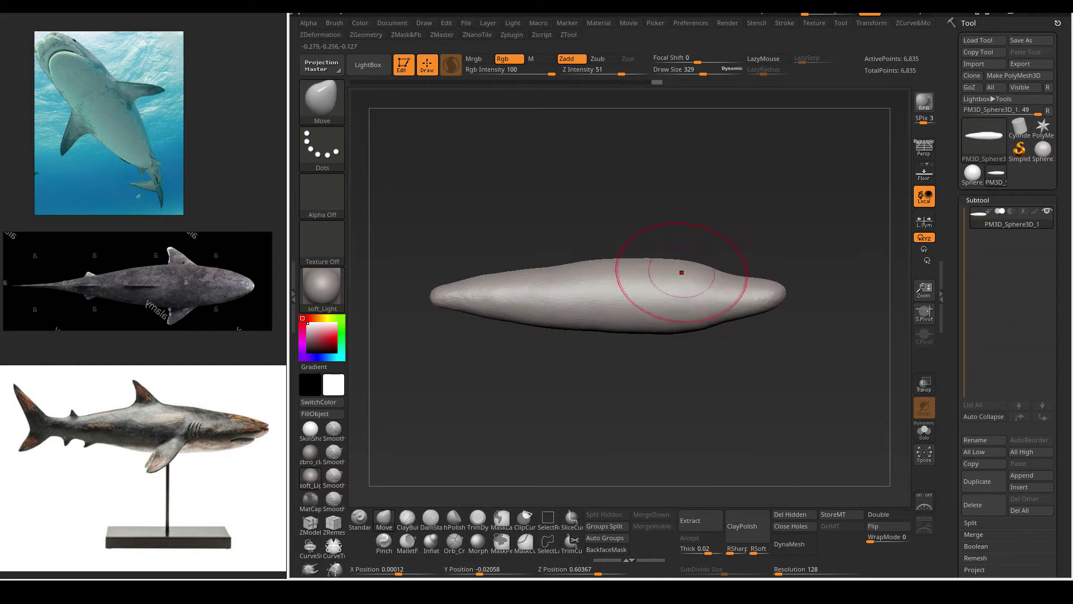
{"action": "key", "text": "ctrl+shift+z"}
{"action": "key", "text": "ctrl+shift+z"}
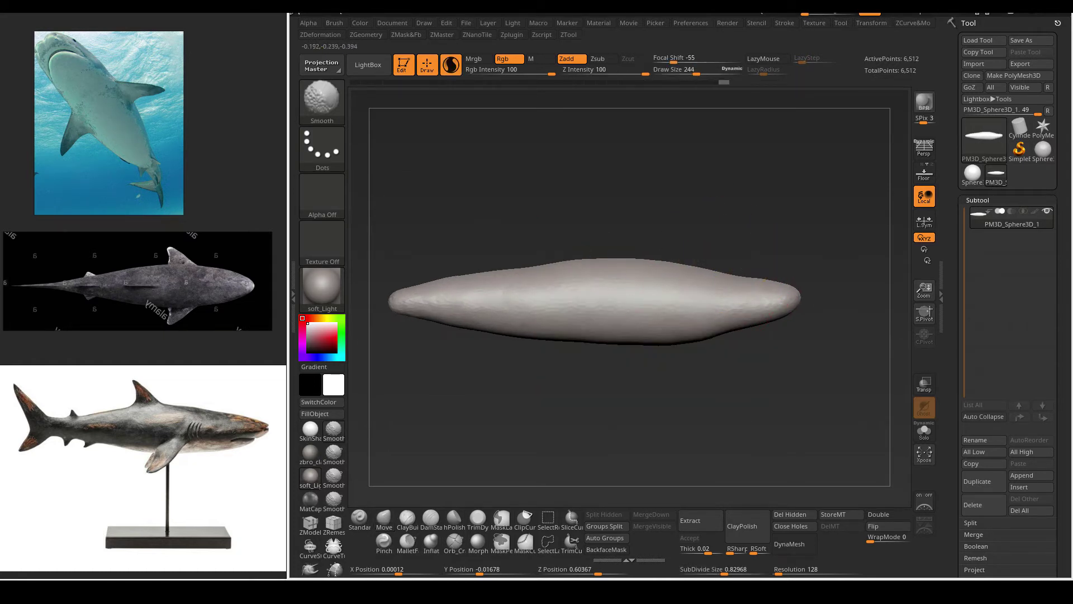
{"action": "key", "text": "ctrl+shift+z"}
{"action": "key", "text": "ctrl+shift+z"}
{"action": "key", "text": "ctrl+shift+z"}
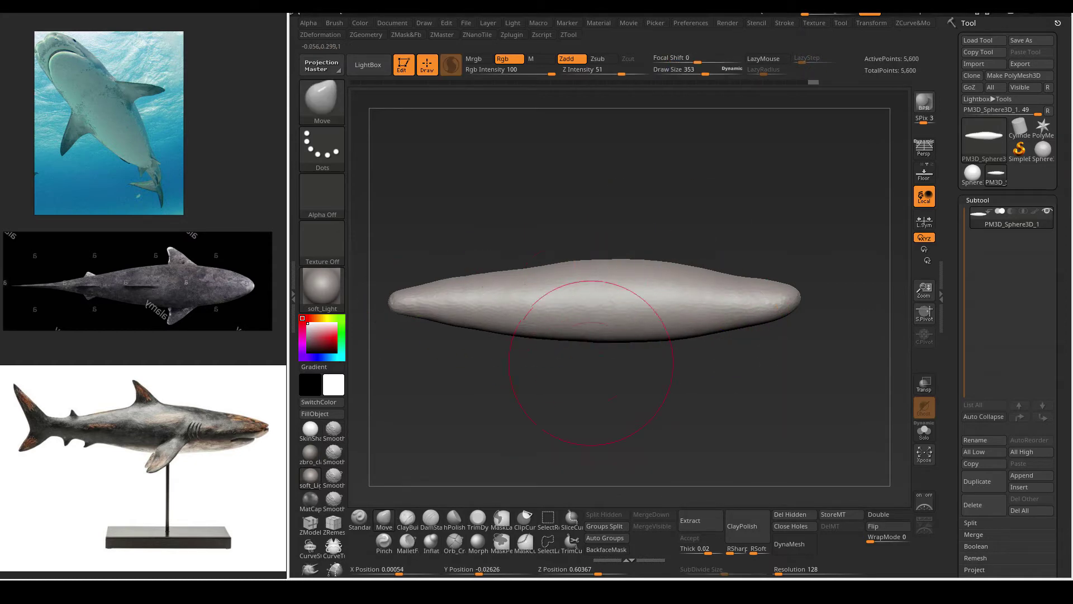
{"action": "key", "text": "ctrl+shift+z"}
Step: Select SnakeHook at brush size 161 and pull a dorsal fin up from the back
{"action": "key", "text": "b"}
{"action": "key", "text": "s"}
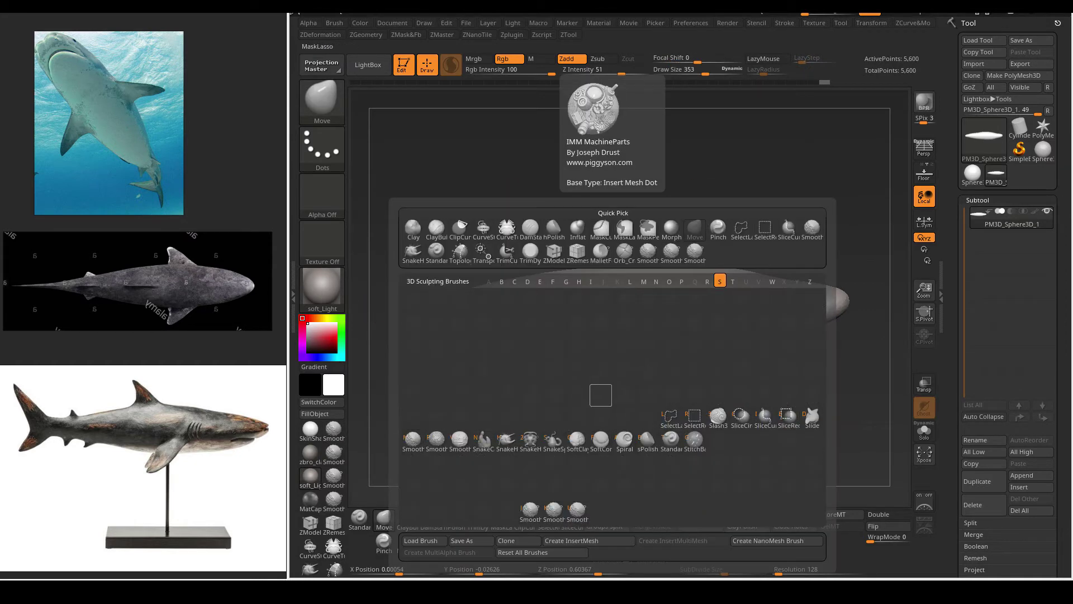
{"action": "key", "text": "h"}
{"action": "key", "text": "space"}
{"action": "mouse_move", "coordinate": [648, 273]}
{"action": "left_mouse_down"}
{"action": "mouse_move", "coordinate": [619, 266]}
{"action": "mouse_move", "coordinate": [598, 241]}
{"action": "mouse_move", "coordinate": [637, 235]}
{"action": "mouse_move", "coordinate": [607, 273]}
{"action": "mouse_move", "coordinate": [606, 202]}
{"action": "left_mouse_up"}
{"action": "key", "text": "space"}
{"action": "key", "text": "space"}
{"action": "key", "text": "space"}
{"action": "left_click_drag", "start_coordinate": [726, 167], "coordinate": [642, 167]}
{"action": "key", "text": "space"}
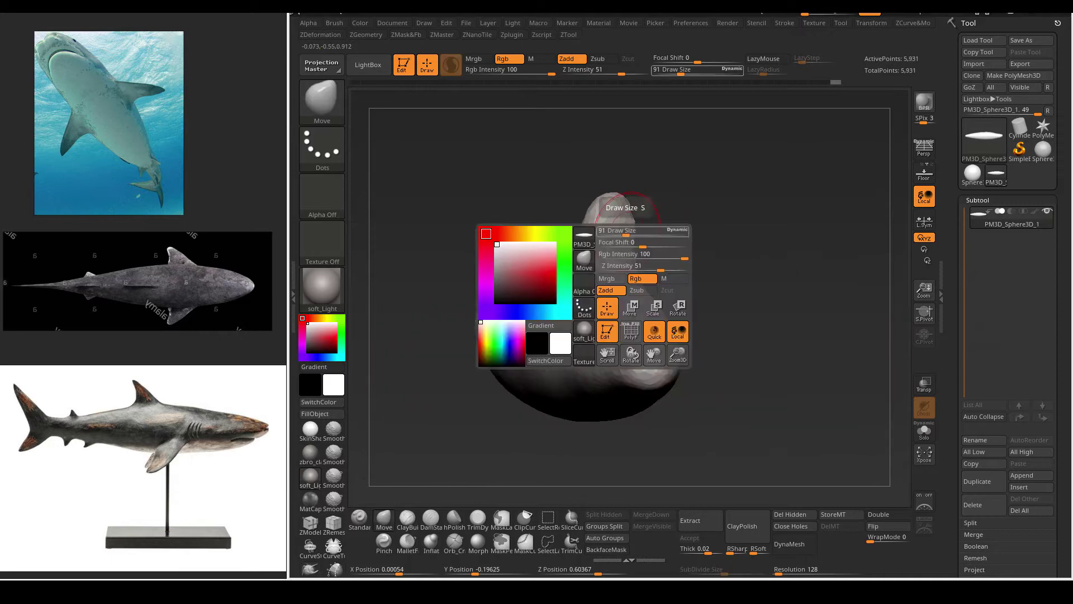
Step: Mask the body around the dorsal fin's base with MaskPen
{"action": "left_click_drag", "start_coordinate": [628, 243], "coordinate": [611, 202]}
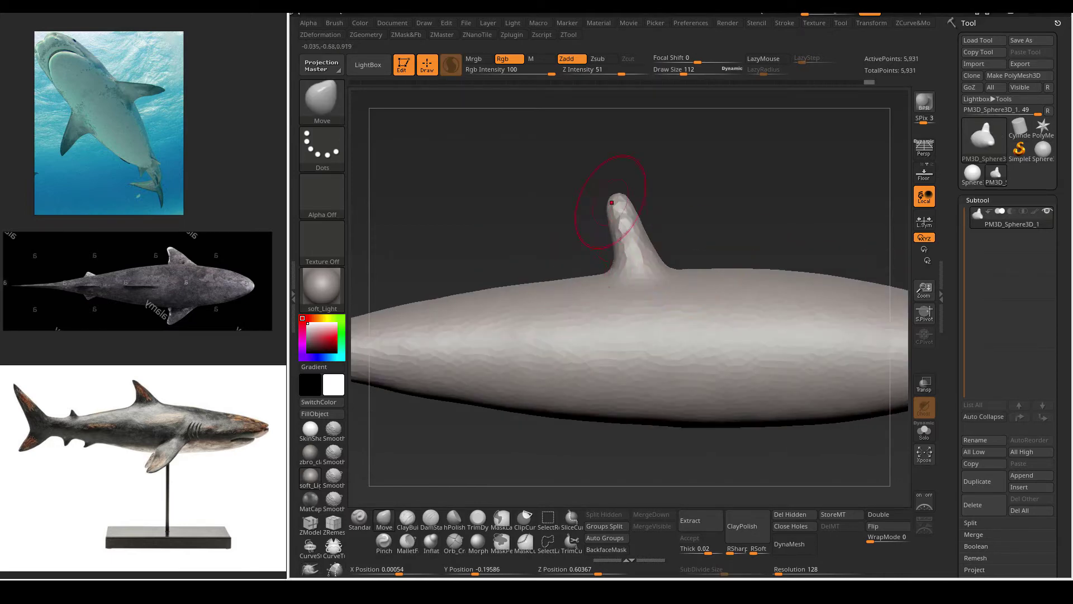
{"action": "left_click_drag", "start_coordinate": [726, 168], "coordinate": [699, 168]}
{"action": "left_click_drag", "start_coordinate": [626, 308], "coordinate": [643, 313], "text": "ctrl"}
{"action": "left_click_drag", "start_coordinate": [782, 157], "coordinate": [755, 145]}
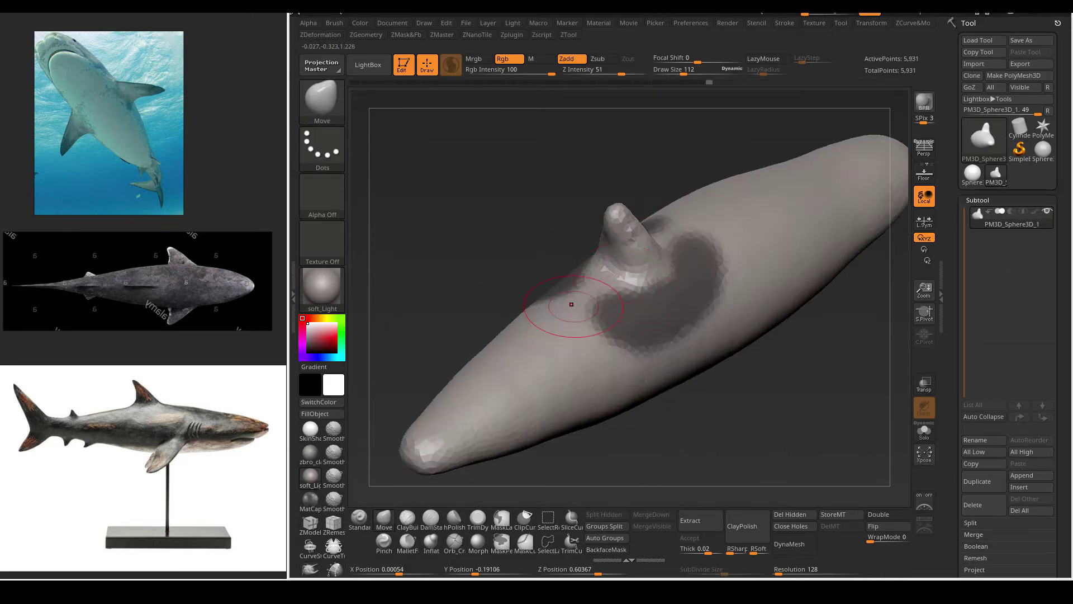
{"action": "left_click_drag", "start_coordinate": [648, 291], "coordinate": [633, 325], "text": "ctrl"}
Step: Set the brush back to size 161, frame the shark, and pinch the fin edges sharper
{"action": "left_click_drag", "start_coordinate": [698, 391], "coordinate": [532, 303]}
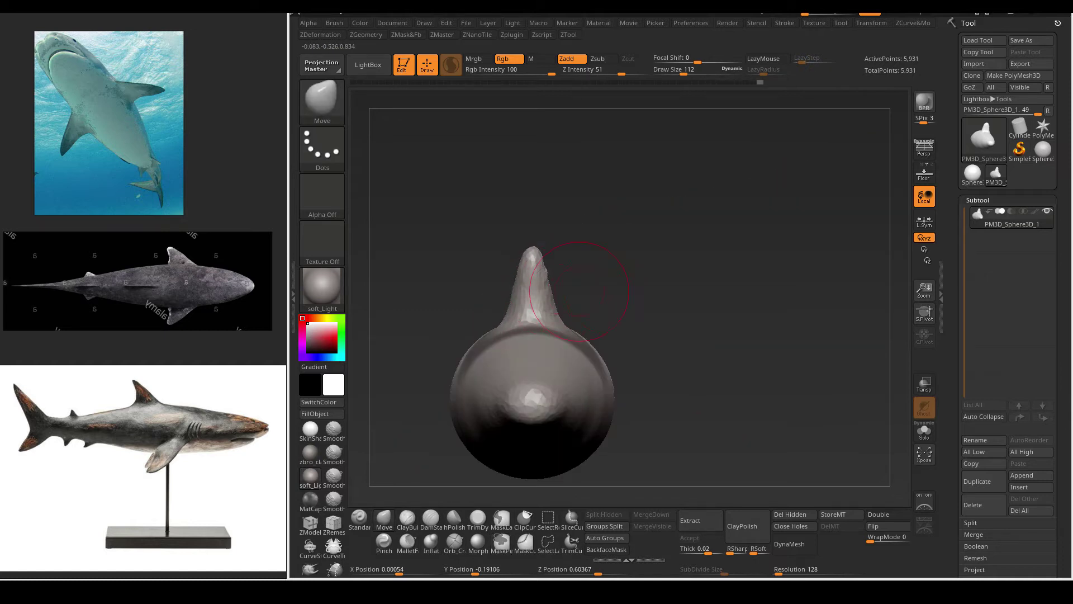
{"action": "left_click_drag", "start_coordinate": [542, 279], "coordinate": [534, 246]}
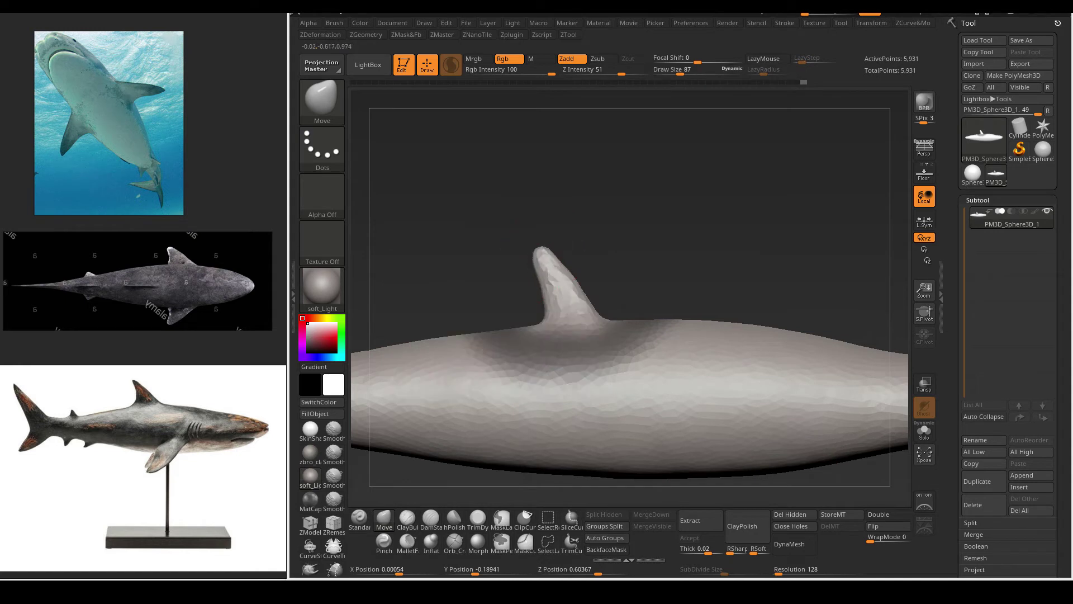
{"action": "left_click_drag", "start_coordinate": [530, 301], "coordinate": [548, 302]}
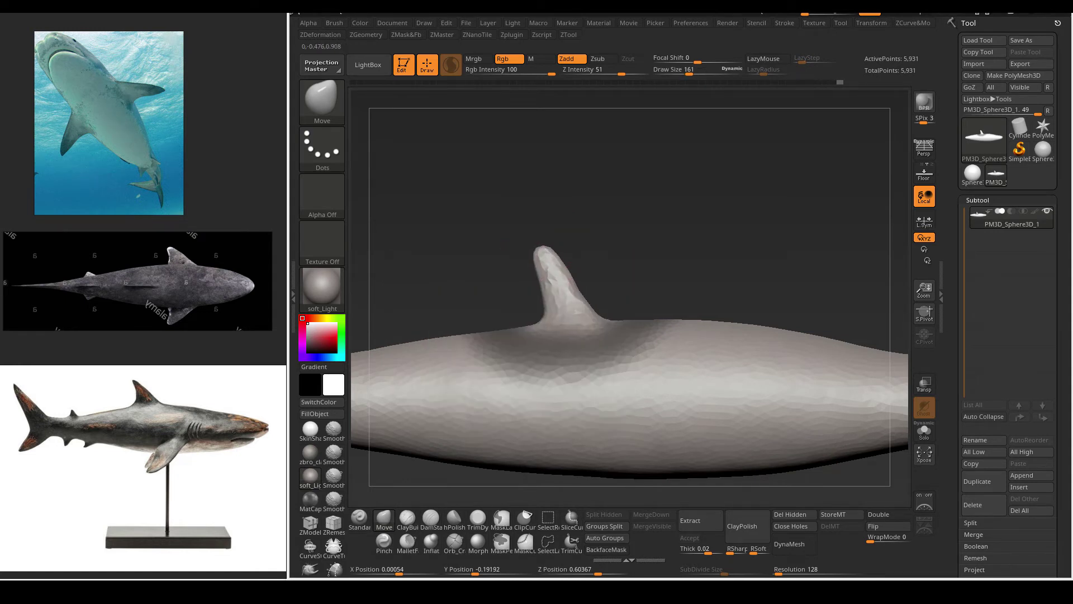
{"action": "key", "text": "f"}
{"action": "left_click", "coordinate": [383, 541]}
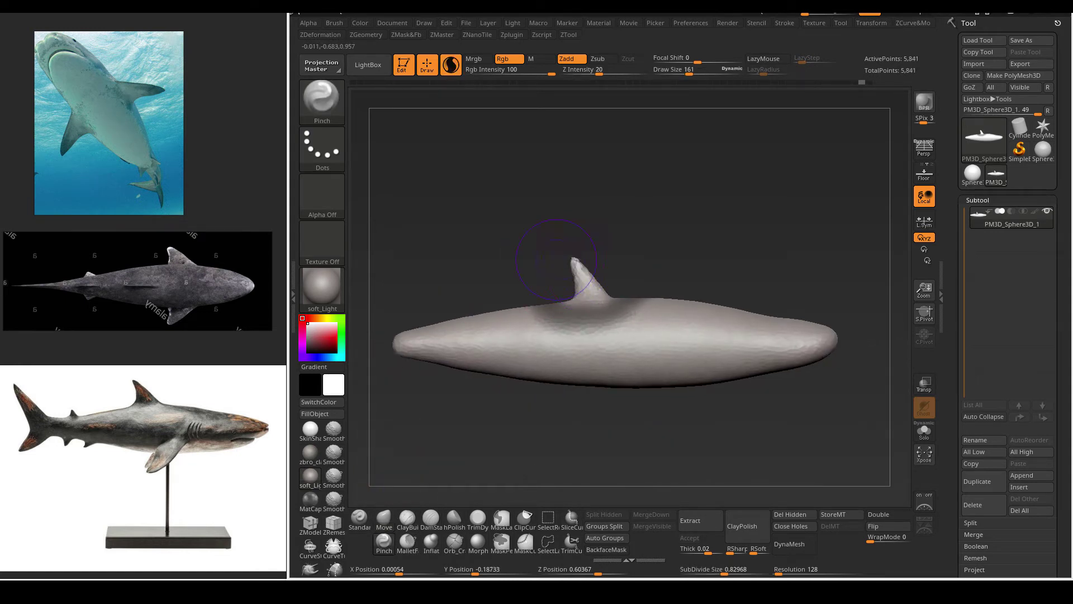
{"action": "left_click_drag", "start_coordinate": [491, 384], "coordinate": [503, 383]}
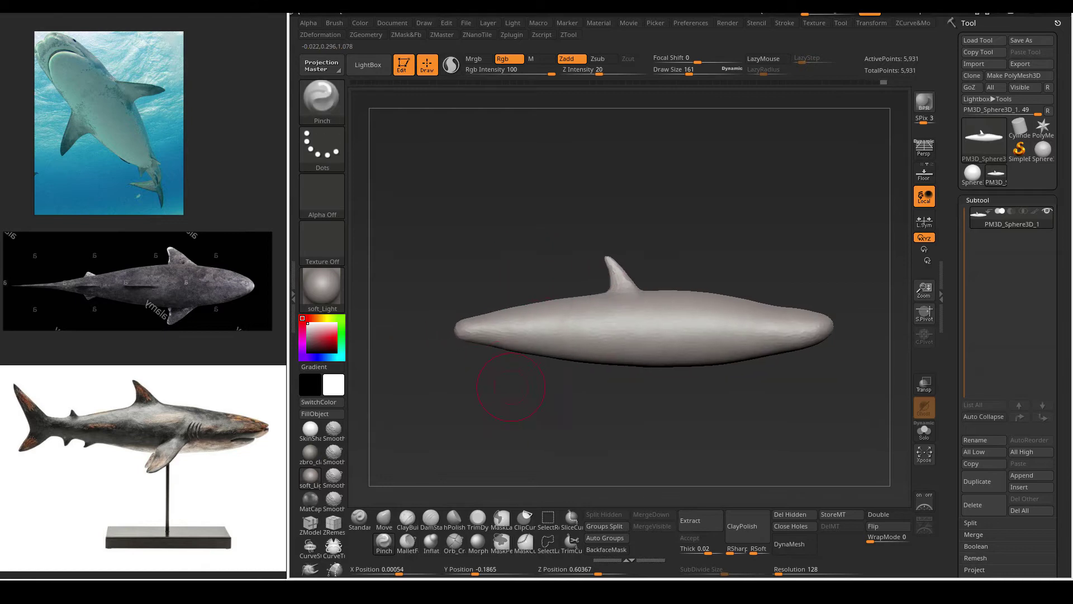
{"action": "key", "text": "b"}
{"action": "key", "text": "s"}
{"action": "key", "text": "h"}
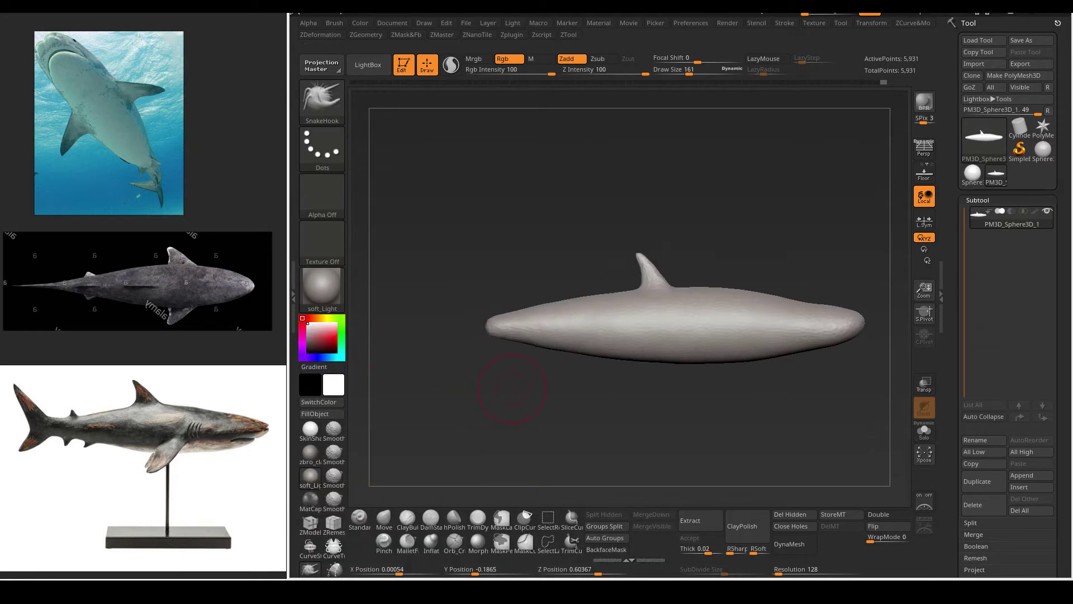
Step: Enlarge the brush to 285 and switch to the Move brush for the tail
{"action": "key", "text": "s"}
{"action": "mouse_move", "coordinate": [461, 337]}
{"action": "left_mouse_down"}
{"action": "mouse_move", "coordinate": [466, 370]}
{"action": "mouse_move", "coordinate": [431, 358]}
{"action": "left_mouse_up"}
{"action": "key", "text": "b"}
{"action": "key", "text": "m"}
{"action": "key", "text": "v"}
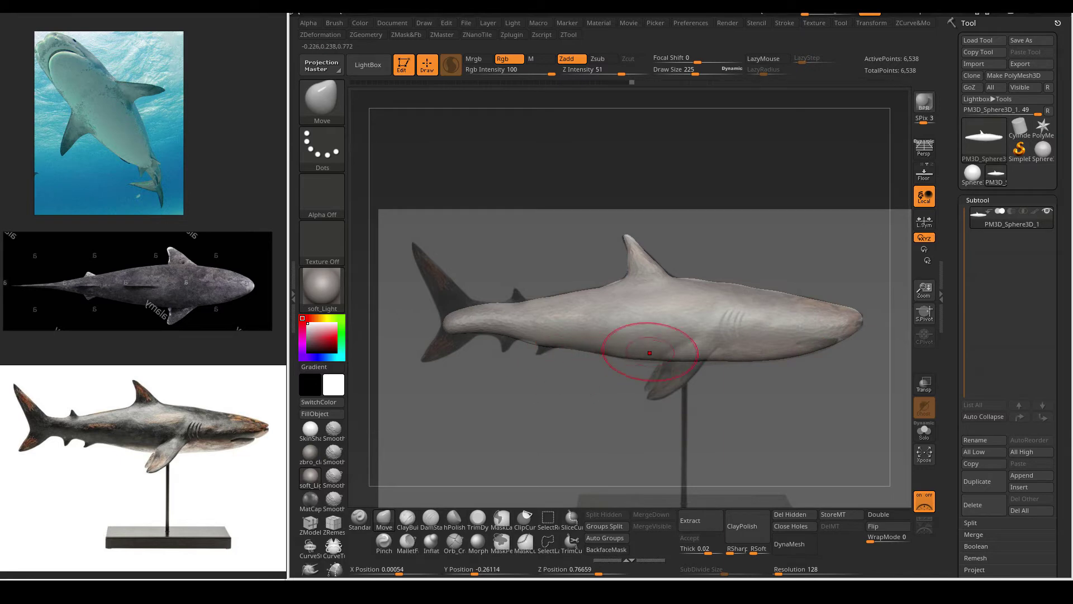
Step: Shrink the tail-shaping brush to size 156
{"action": "key", "text": "ctrl+shift+z"}
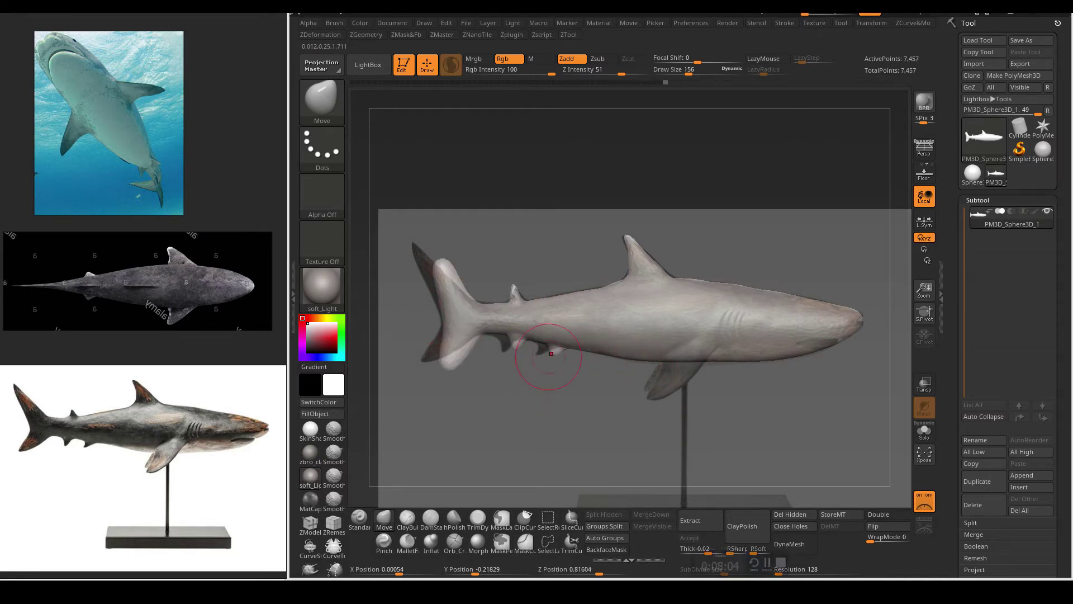
{"action": "key", "text": "b"}
{"action": "key", "text": "Escape"}
{"action": "key", "text": "s"}
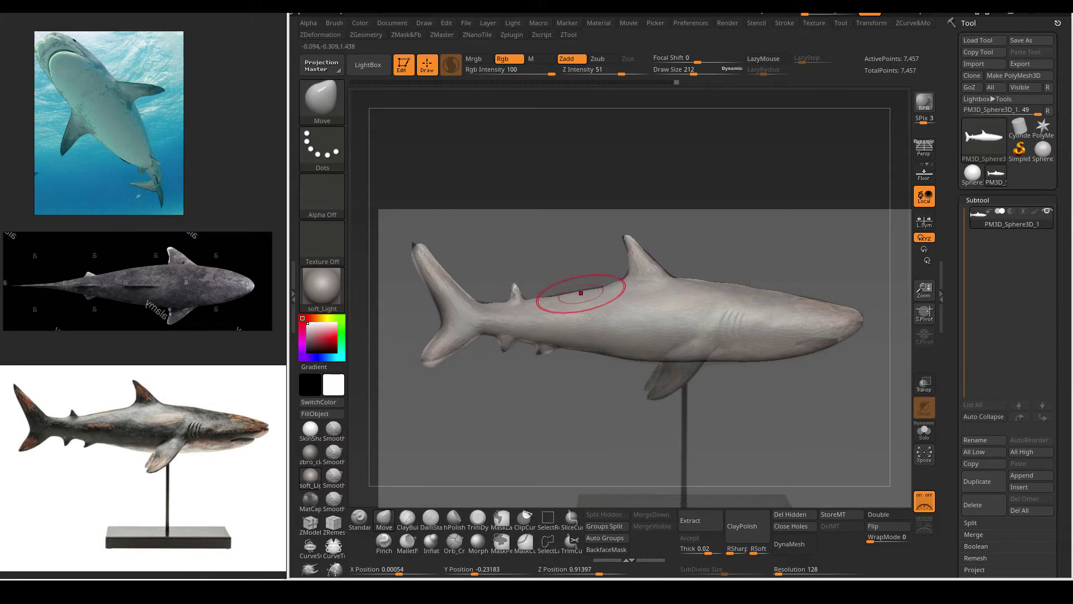
{"action": "key", "text": "bracketleft"}
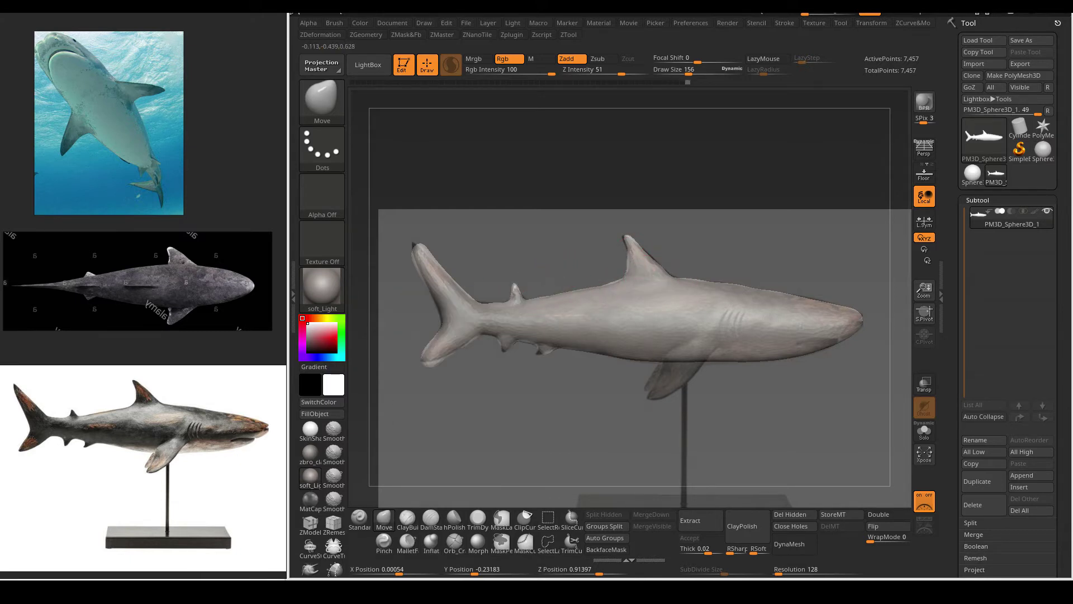
Step: Pinch the tail edge sharper, then smooth the tail fin surface with Move
{"action": "key", "text": "b"}
{"action": "key", "text": "p"}
{"action": "key", "text": "i"}
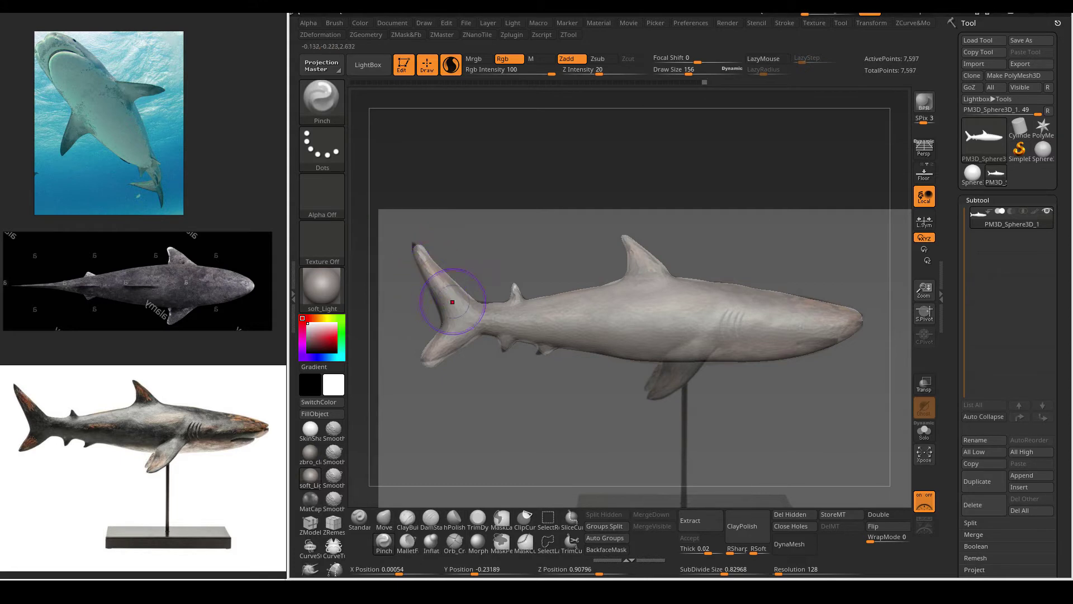
{"action": "key", "text": "b"}
{"action": "key", "text": "m"}
{"action": "key", "text": "v"}
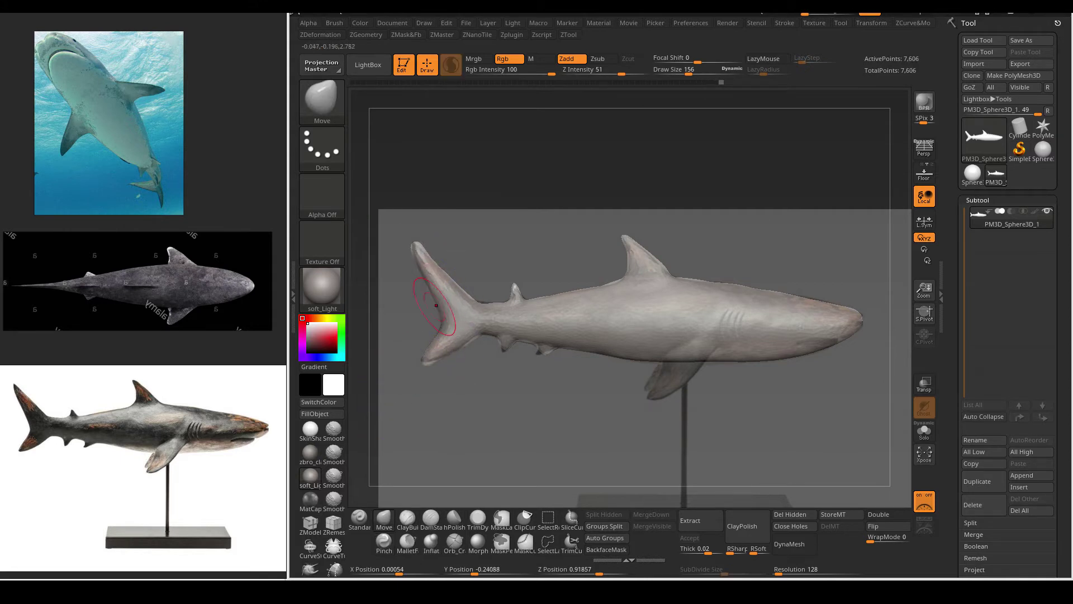
{"action": "left_click_drag", "start_coordinate": [484, 303], "coordinate": [468, 305], "text": "shift"}
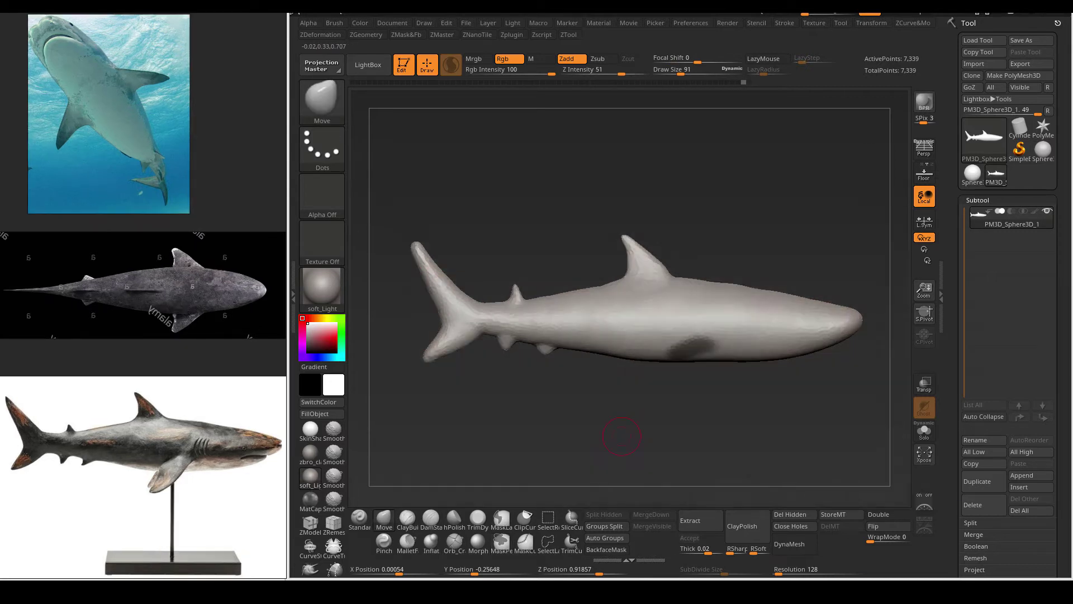
Step: Reposition the shark to a near-front view with Transpose Move
{"action": "left_click_drag", "start_coordinate": [627, 438], "coordinate": [559, 391]}
{"action": "key", "text": "w"}
{"action": "mouse_move", "coordinate": [727, 347]}
{"action": "left_mouse_down"}
{"action": "mouse_move", "coordinate": [792, 345]}
{"action": "mouse_move", "coordinate": [693, 349]}
{"action": "left_mouse_up"}
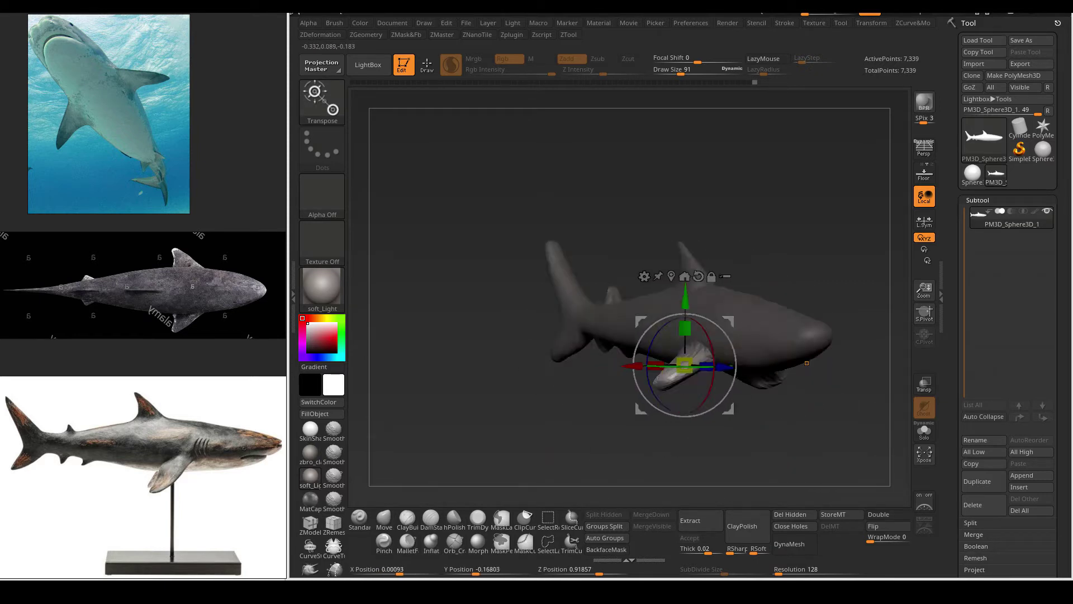
{"action": "key", "text": "q"}
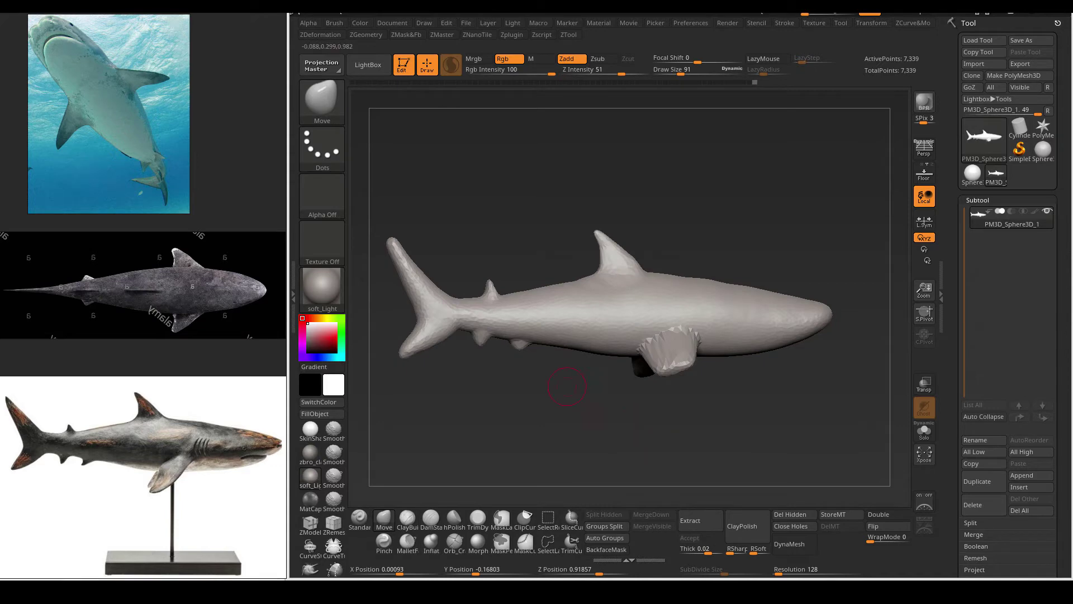
Step: Smooth the jagged lower jaw flap at size 200, then shrink the brush for fin work
{"action": "key", "text": "space"}
{"action": "key", "text": "shift"}
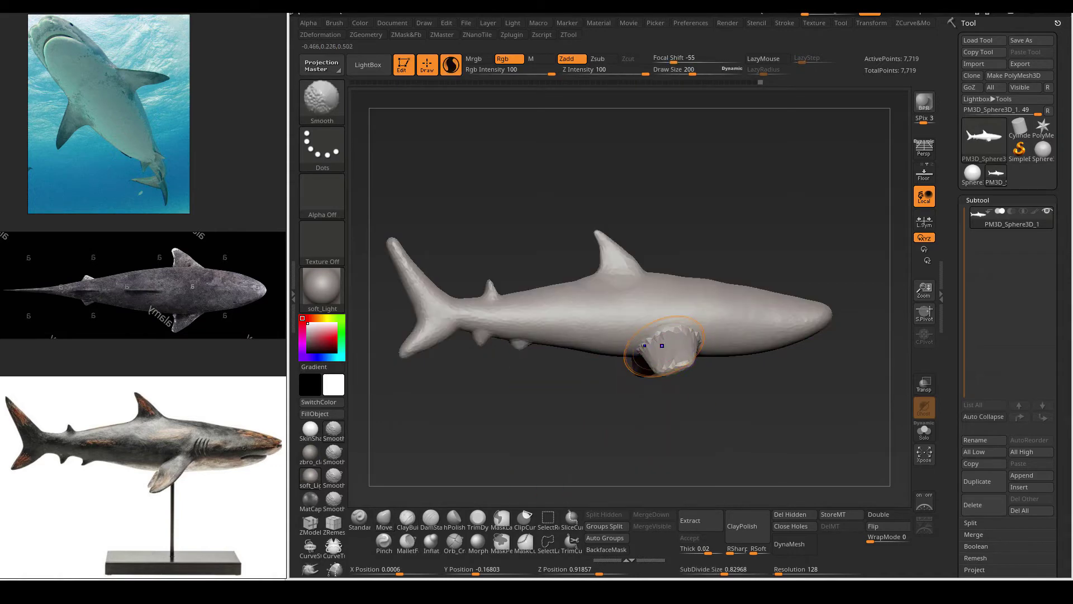
{"action": "left_click_drag", "start_coordinate": [703, 341], "coordinate": [674, 400], "text": "shift"}
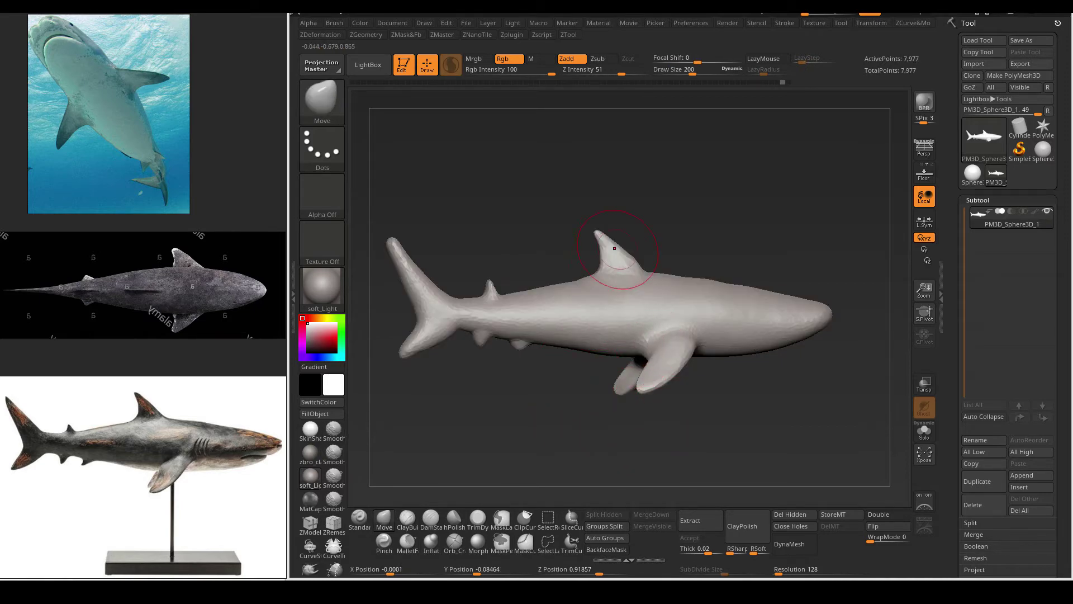
{"action": "key", "text": "bracketleft"}
{"action": "key", "text": "bracketleft"}
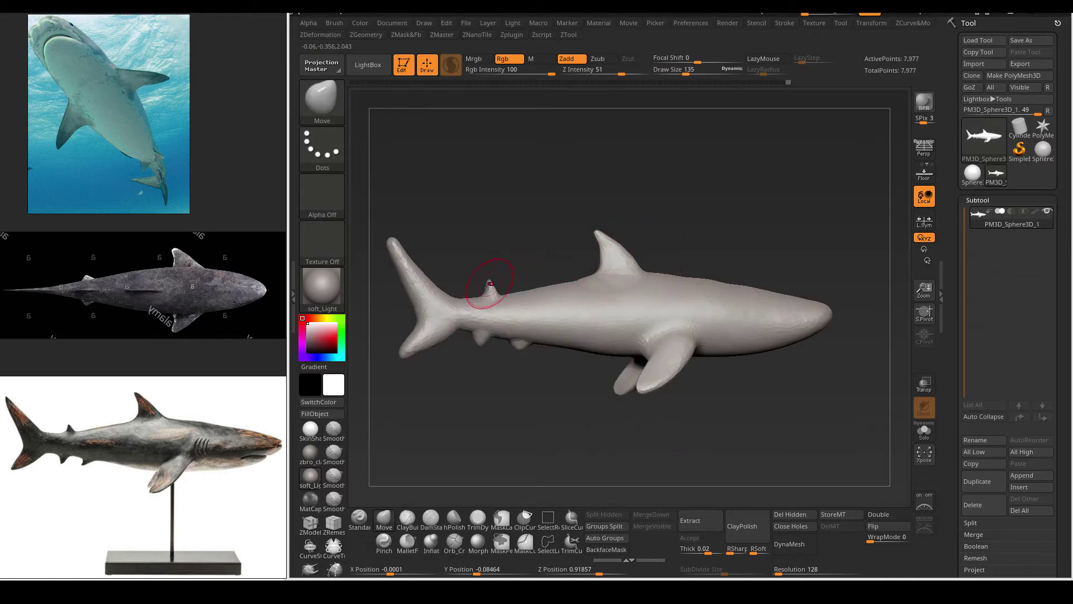
{"action": "key", "text": "space"}
{"action": "left_click_drag", "start_coordinate": [482, 296], "coordinate": [464, 296]}
{"action": "mouse_move", "coordinate": [470, 394]}
{"action": "left_mouse_down"}
{"action": "mouse_move", "coordinate": [546, 383]}
{"action": "mouse_move", "coordinate": [531, 384]}
{"action": "left_mouse_up"}
Step: Build up and enlarge both pectoral fins symmetrically from the underside
{"action": "scroll", "coordinate": [194, 477], "scroll_direction": "up", "scroll_amount": 3}
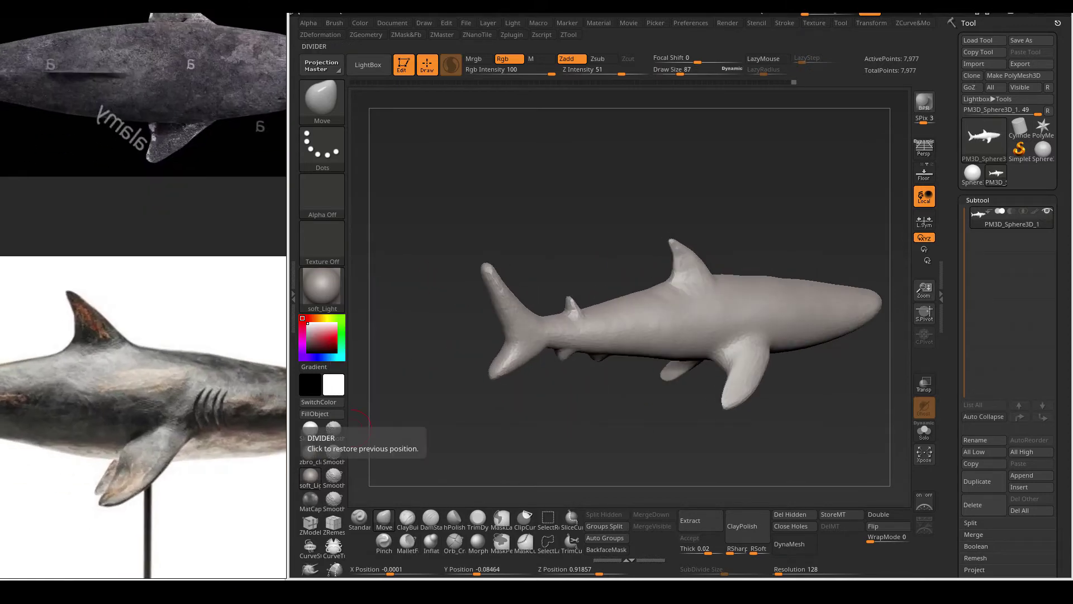
{"action": "mouse_move", "coordinate": [447, 419]}
{"action": "left_mouse_down", "text": "alt"}
{"action": "mouse_move", "coordinate": [392, 391]}
{"action": "mouse_move", "coordinate": [623, 447]}
{"action": "left_mouse_up", "text": "alt"}
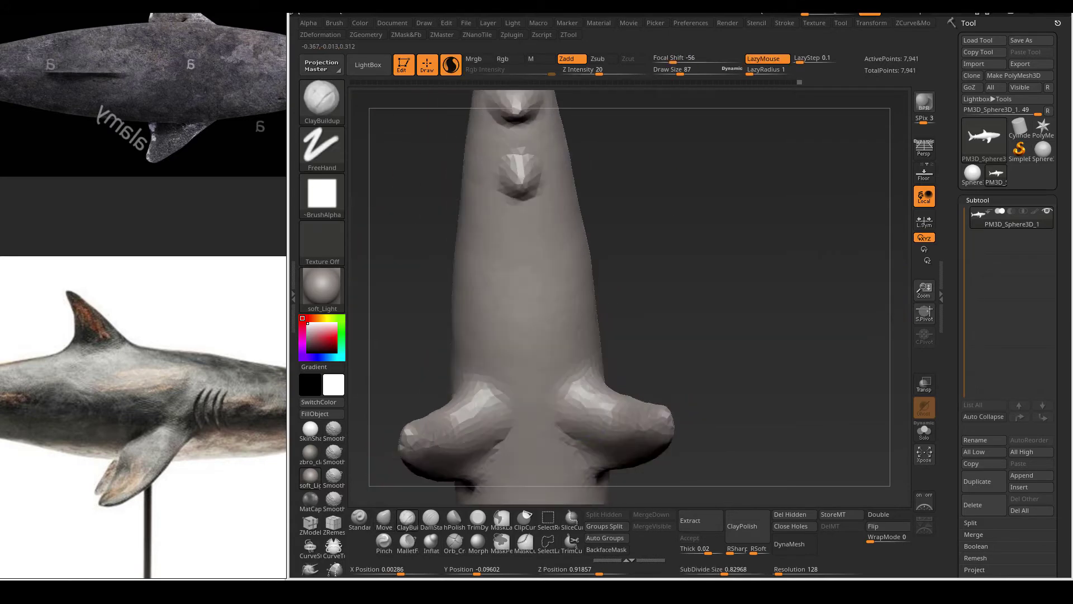
{"action": "left_click_drag", "start_coordinate": [602, 408], "coordinate": [581, 410]}
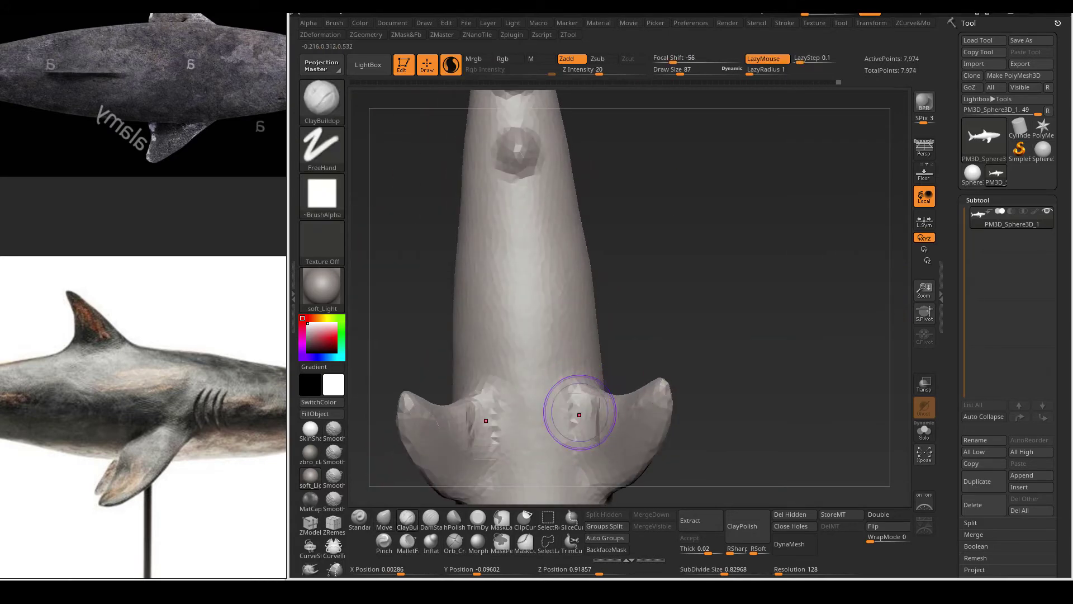
{"action": "left_click_drag", "start_coordinate": [726, 335], "coordinate": [783, 346]}
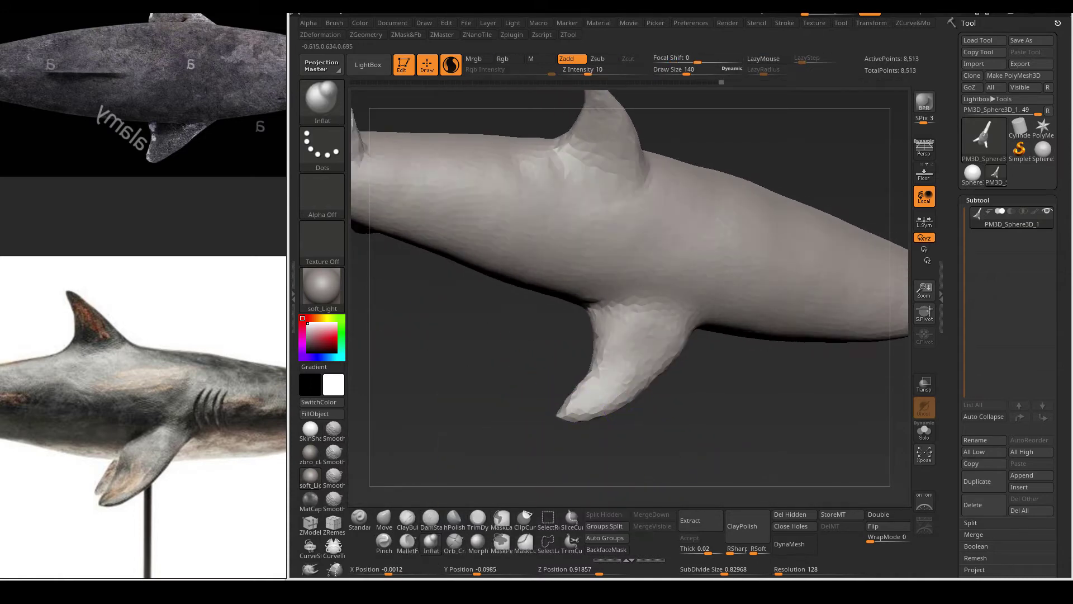
{"action": "left_click", "coordinate": [784, 23]}
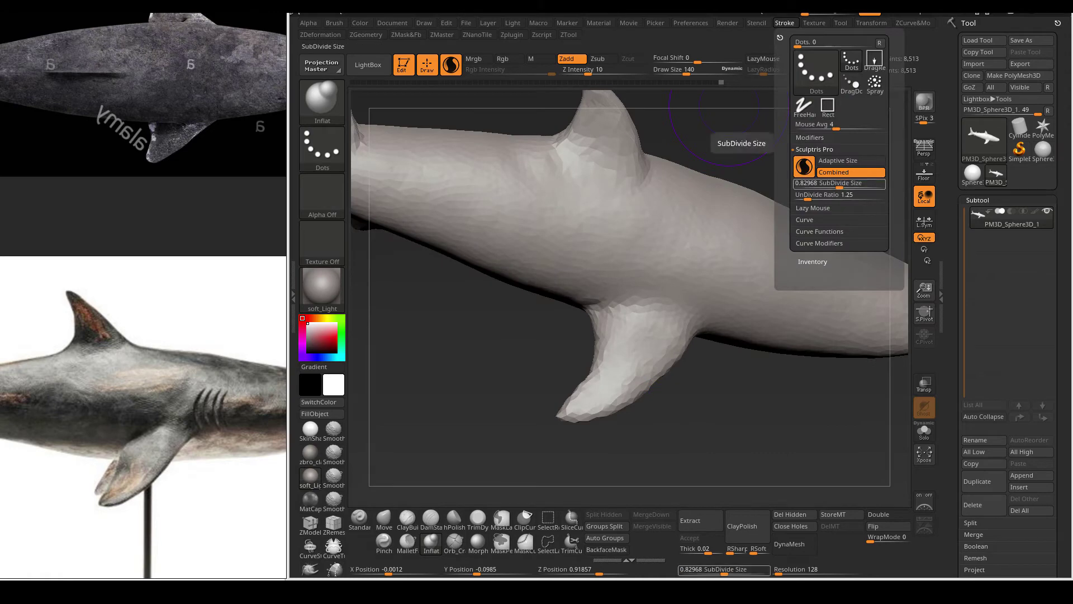
Step: Lower Sculptris Pro SubDivide Size to 0.68573 and refine the pectoral fin's shape
{"action": "left_click_drag", "start_coordinate": [727, 132], "coordinate": [503, 441], "text": "shift"}
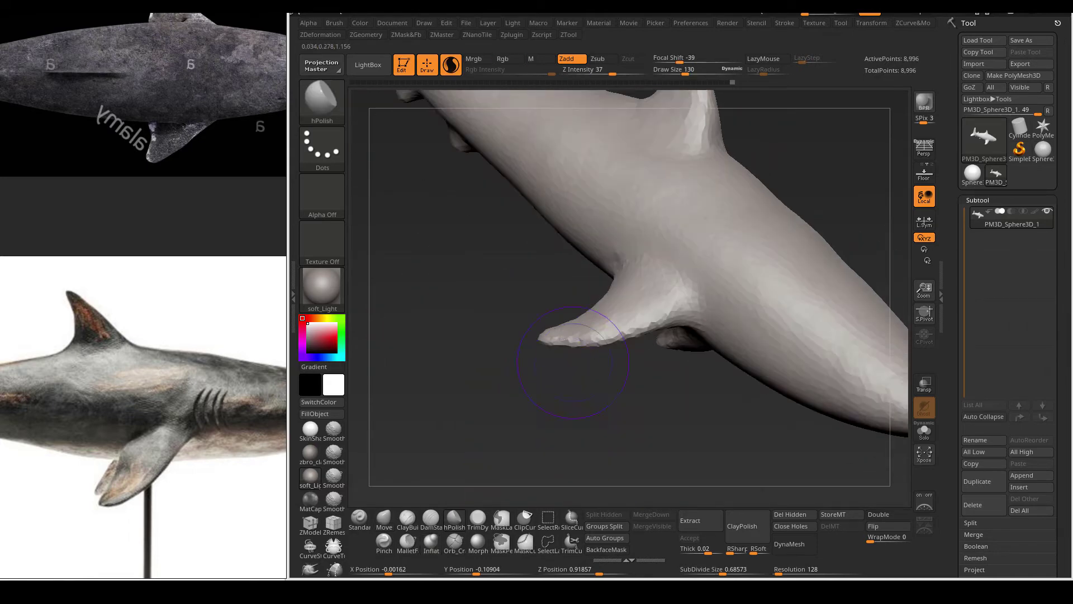
{"action": "left_click_drag", "start_coordinate": [554, 378], "coordinate": [674, 263]}
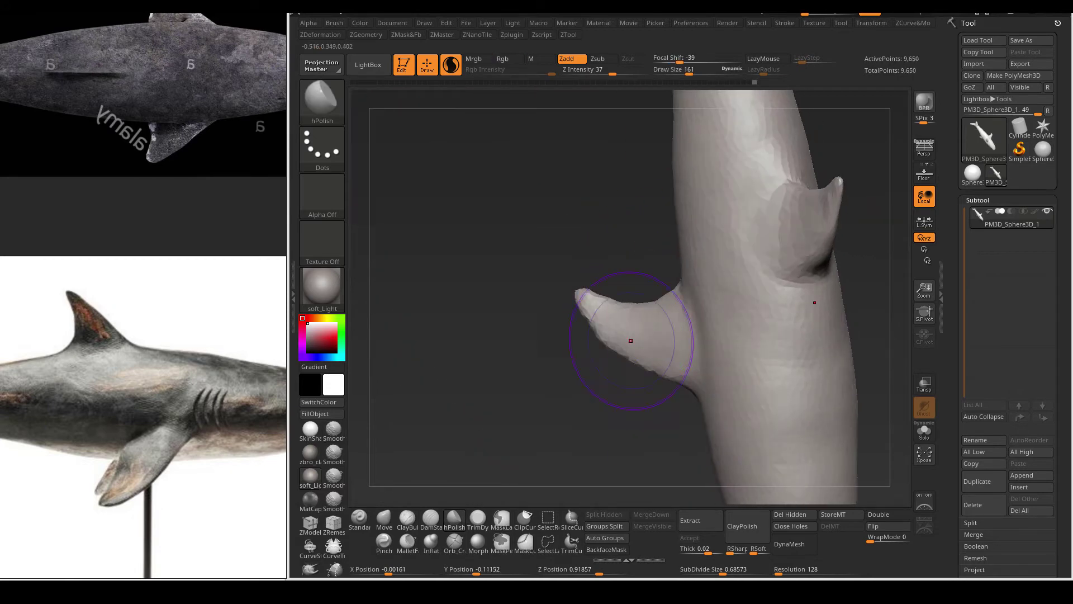
{"action": "left_click_drag", "start_coordinate": [631, 340], "coordinate": [558, 358]}
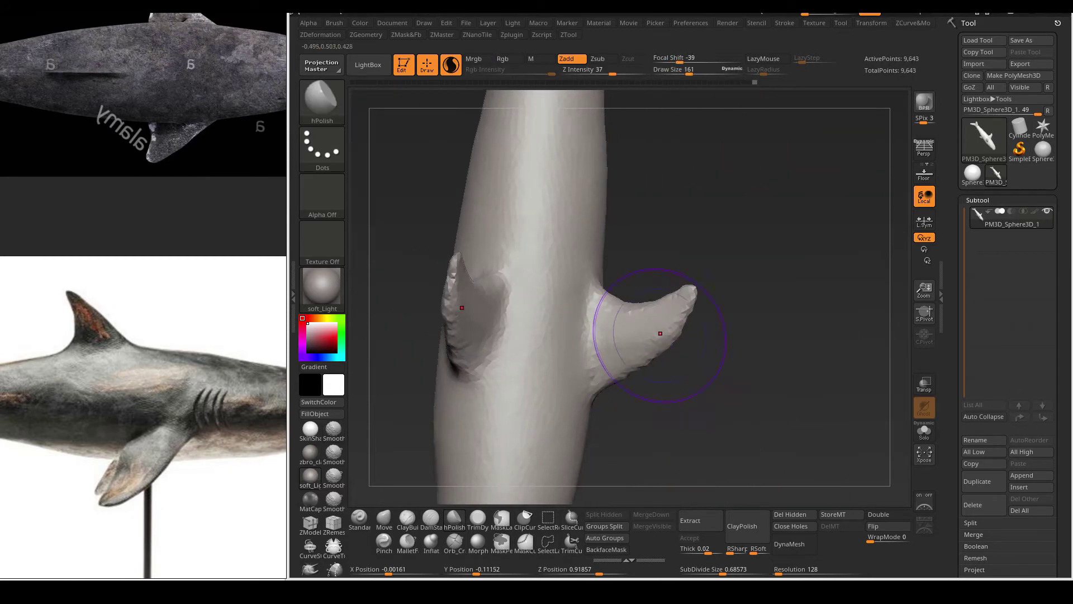
{"action": "left_click_drag", "start_coordinate": [647, 335], "coordinate": [651, 423]}
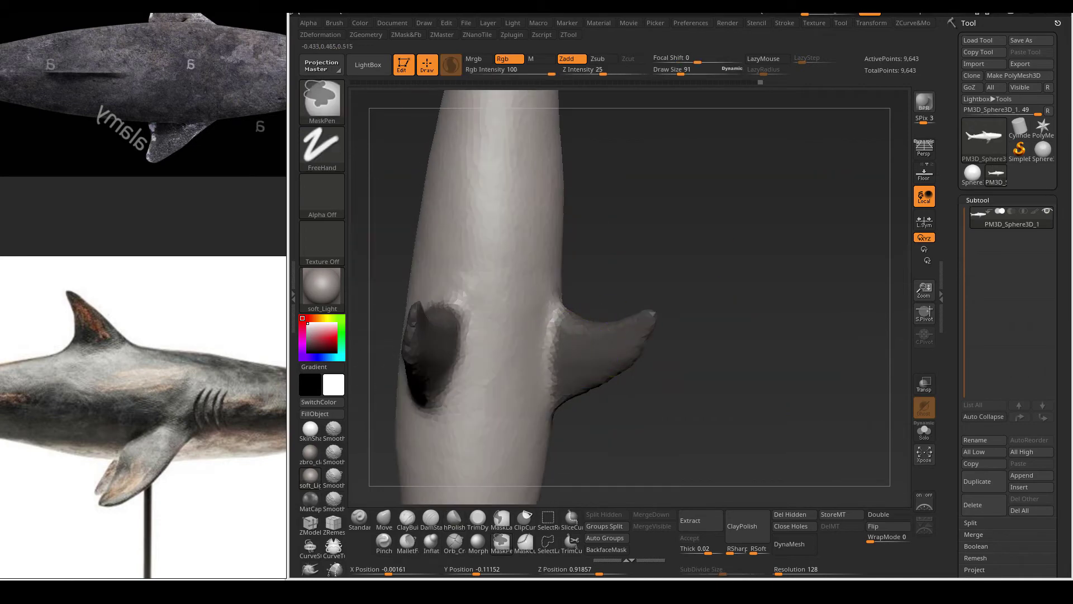
Step: Mask the fin with MaskPen and thicken it slightly with Inflat
{"action": "key", "text": "space"}
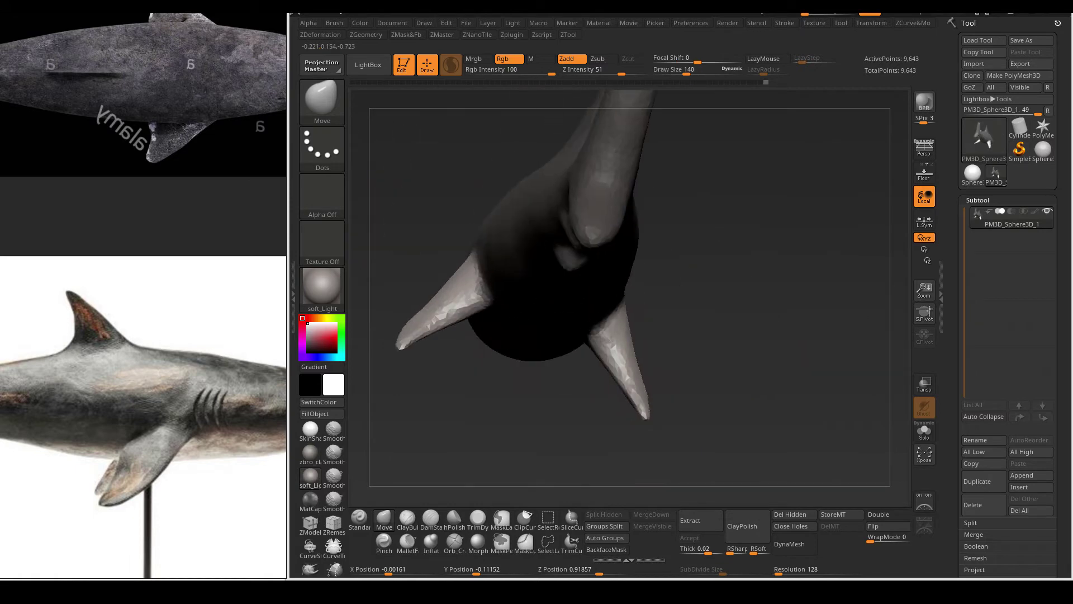
{"action": "mouse_move", "coordinate": [587, 335]}
{"action": "left_mouse_down"}
{"action": "mouse_move", "coordinate": [419, 407]}
{"action": "mouse_move", "coordinate": [604, 326]}
{"action": "mouse_move", "coordinate": [546, 335]}
{"action": "mouse_move", "coordinate": [588, 327]}
{"action": "left_mouse_up"}
{"action": "key", "text": "ctrl"}
{"action": "left_click_drag", "start_coordinate": [552, 363], "coordinate": [551, 385]}
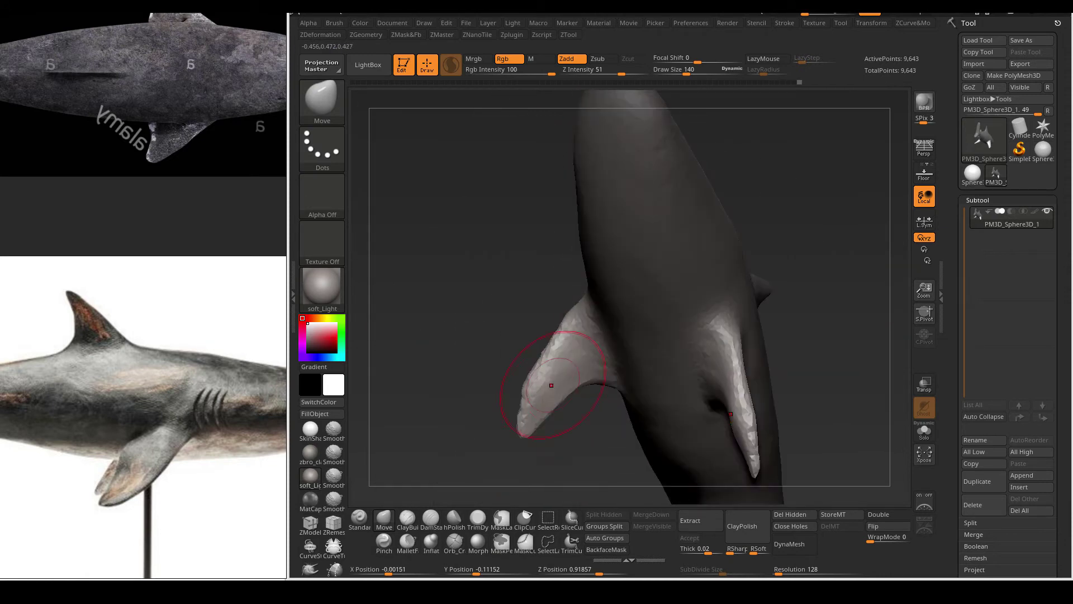
{"action": "left_click", "coordinate": [430, 541]}
{"action": "left_click_drag", "start_coordinate": [442, 458], "coordinate": [539, 370]}
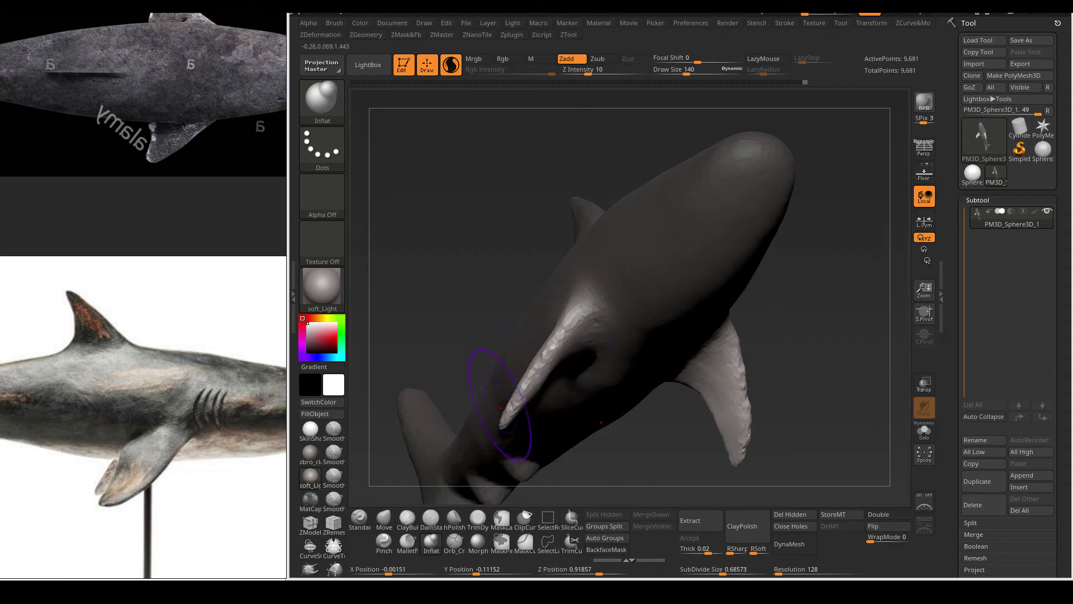
Step: Zoom in on the fin, enlarge the brush, and refit the shark in view
{"action": "left_click_drag", "start_coordinate": [627, 424], "coordinate": [596, 480]}
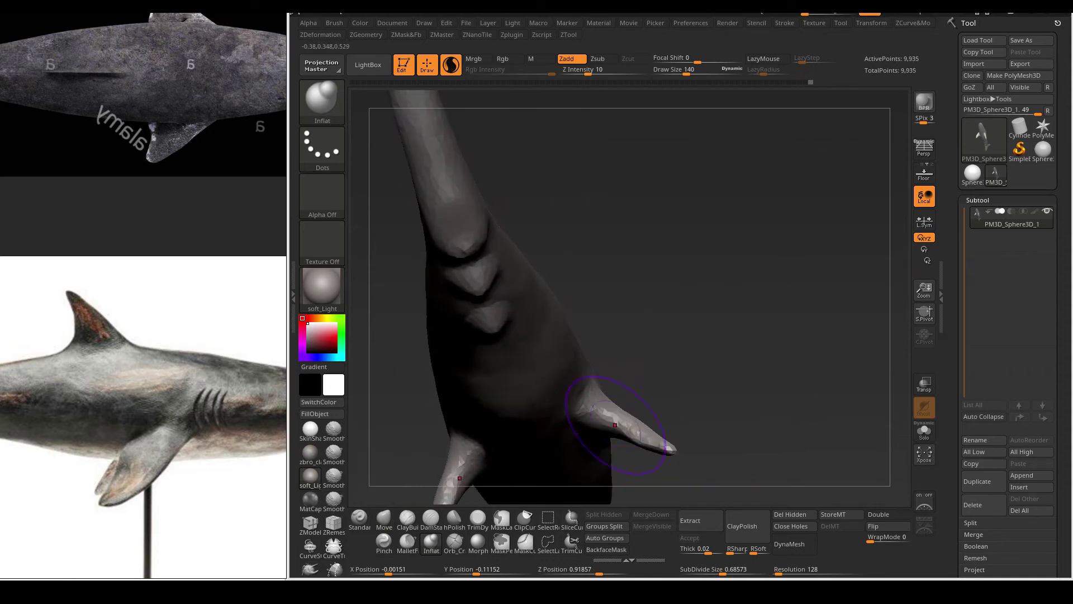
{"action": "key", "text": "space"}
{"action": "left_click_drag", "start_coordinate": [593, 398], "coordinate": [609, 398]}
{"action": "key", "text": "f"}
{"action": "mouse_move", "coordinate": [839, 419]}
{"action": "left_mouse_down"}
{"action": "mouse_move", "coordinate": [782, 251]}
{"action": "mouse_move", "coordinate": [783, 279]}
{"action": "left_mouse_up"}
Step: Pinch the fin edge sharper, then return to the Move brush
{"action": "key", "text": "b"}
{"action": "key", "text": "p"}
{"action": "key", "text": "i"}
{"action": "mouse_move", "coordinate": [811, 168]}
{"action": "left_mouse_down"}
{"action": "mouse_move", "coordinate": [727, 252]}
{"action": "mouse_move", "coordinate": [632, 294]}
{"action": "left_mouse_up"}
{"action": "key", "text": "b"}
{"action": "key", "text": "m"}
{"action": "key", "text": "v"}
{"action": "mouse_move", "coordinate": [726, 252]}
{"action": "left_mouse_down"}
{"action": "mouse_move", "coordinate": [699, 335]}
{"action": "mouse_move", "coordinate": [643, 313]}
{"action": "mouse_move", "coordinate": [629, 283]}
{"action": "mouse_move", "coordinate": [625, 305]}
{"action": "mouse_move", "coordinate": [645, 307]}
{"action": "left_mouse_up"}
{"action": "key", "text": "space"}
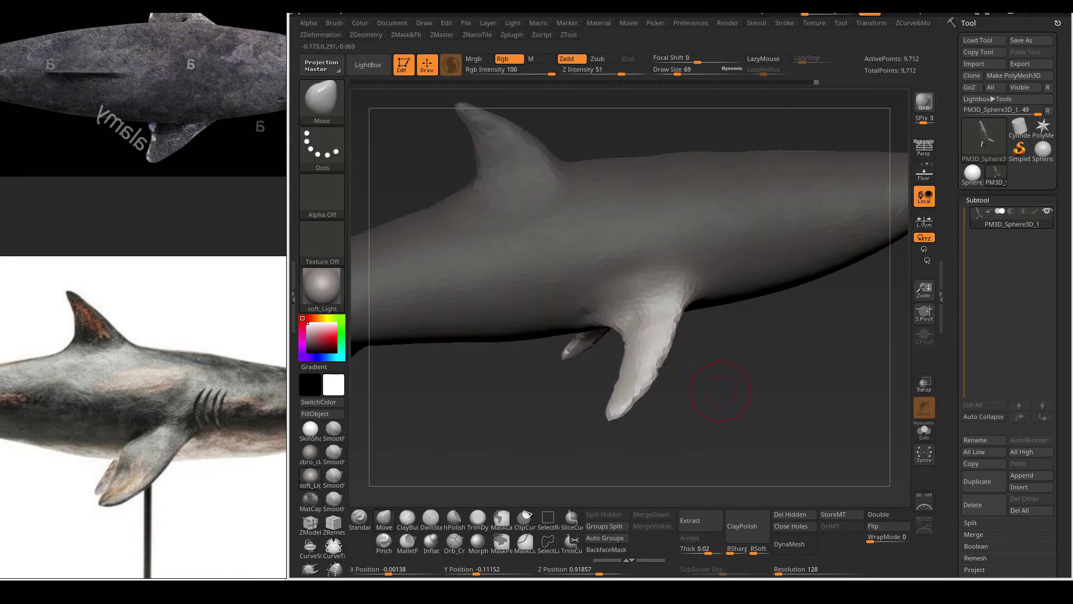
Step: Remesh the shark as a DynaMesh at resolution 128 after checking PolyFrame
{"action": "key", "text": "shift+f"}
{"action": "key", "text": "shift+f"}
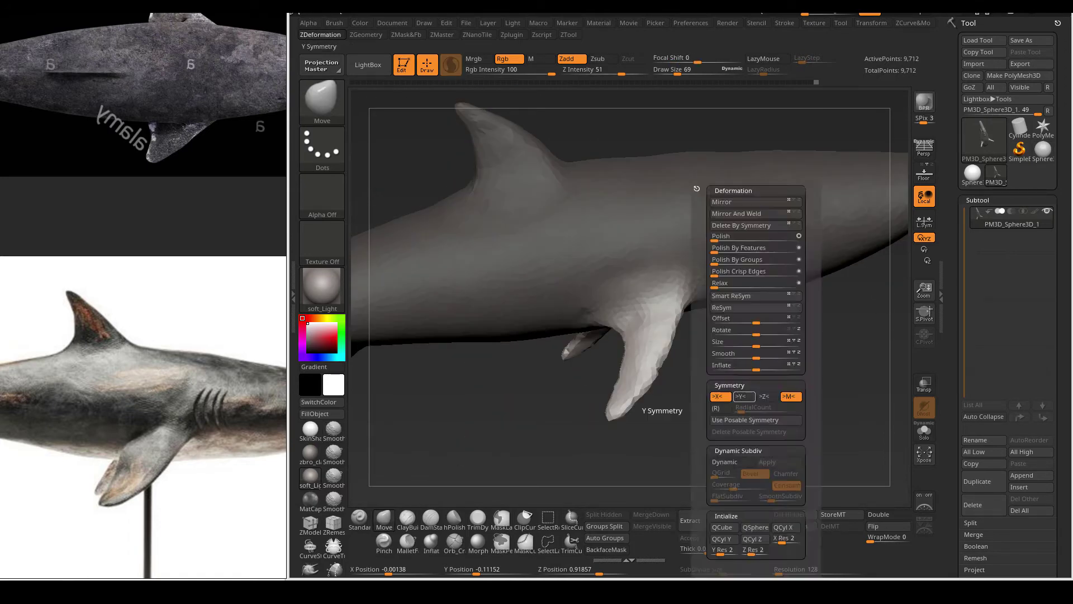
{"action": "key", "text": "ctrl"}
{"action": "key", "text": "space"}
{"action": "left_click", "coordinate": [757, 302]}
{"action": "key", "text": "shift+f"}
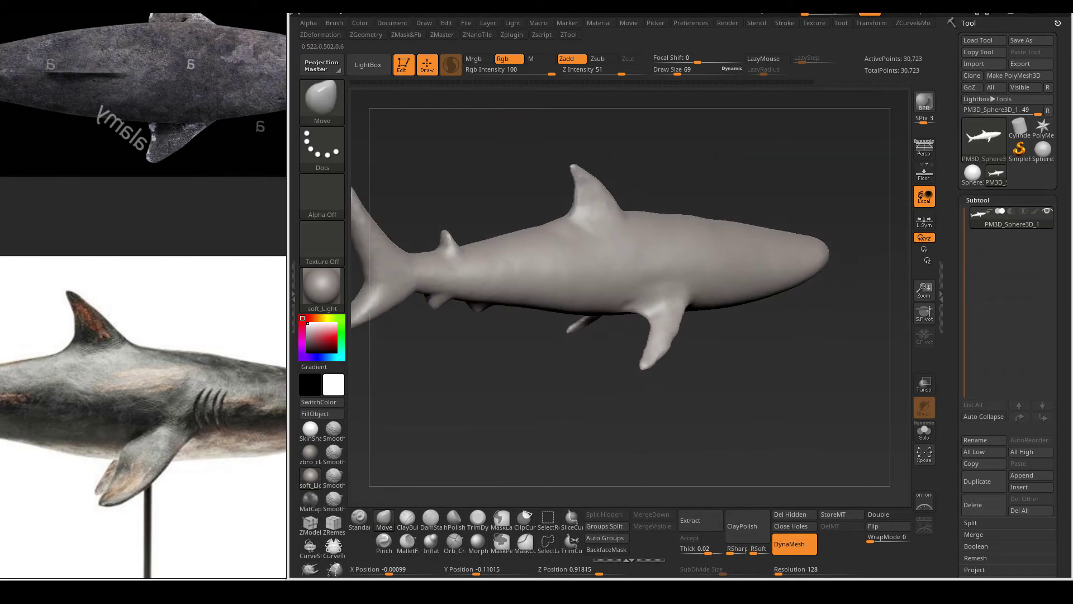
{"action": "right_click_drag", "start_coordinate": [493, 175], "coordinate": [572, 386]}
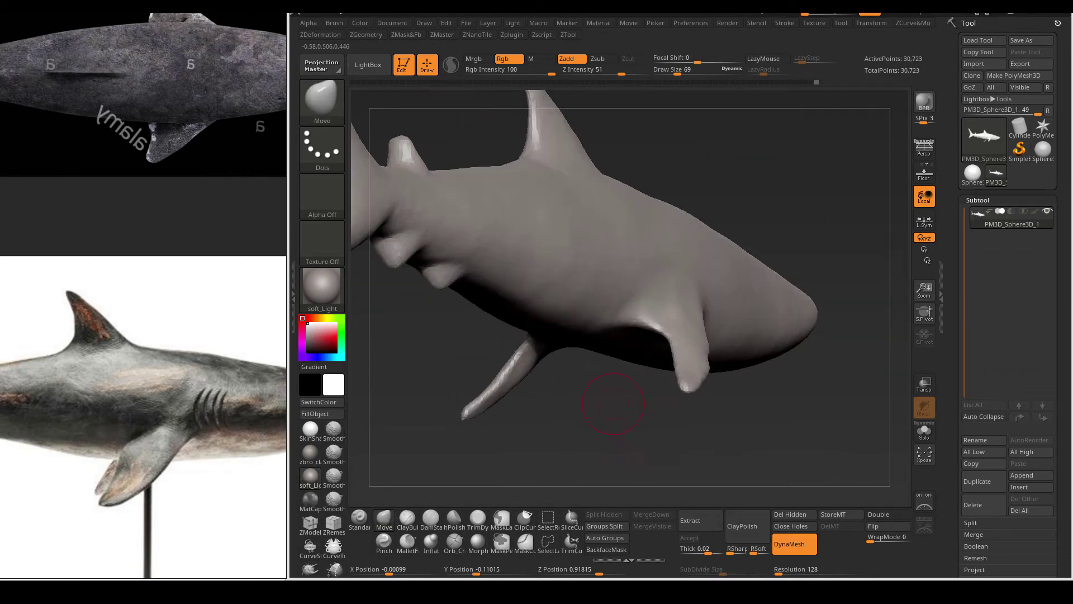
Step: Build up the pectoral fin with ClayBuildup, then switch back to Move
{"action": "key", "text": "b"}
{"action": "key", "text": "c"}
{"action": "key", "text": "b"}
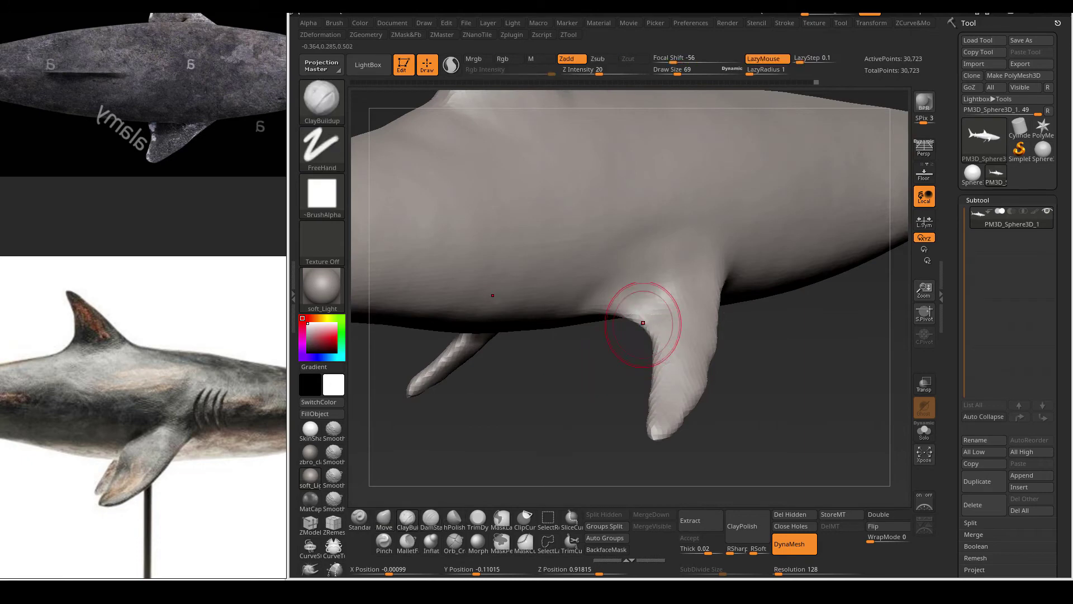
{"action": "mouse_move", "coordinate": [685, 351]}
{"action": "right_mouse_down"}
{"action": "mouse_move", "coordinate": [700, 346]}
{"action": "mouse_move", "coordinate": [646, 436]}
{"action": "mouse_move", "coordinate": [697, 427]}
{"action": "mouse_move", "coordinate": [718, 291]}
{"action": "right_mouse_up"}
{"action": "key", "text": "b"}
{"action": "key", "text": "m"}
{"action": "key", "text": "v"}
Step: Inflate the pectoral fin from below and return to the Move brush
{"action": "key", "text": "b"}
{"action": "key", "text": "i"}
{"action": "key", "text": "n"}
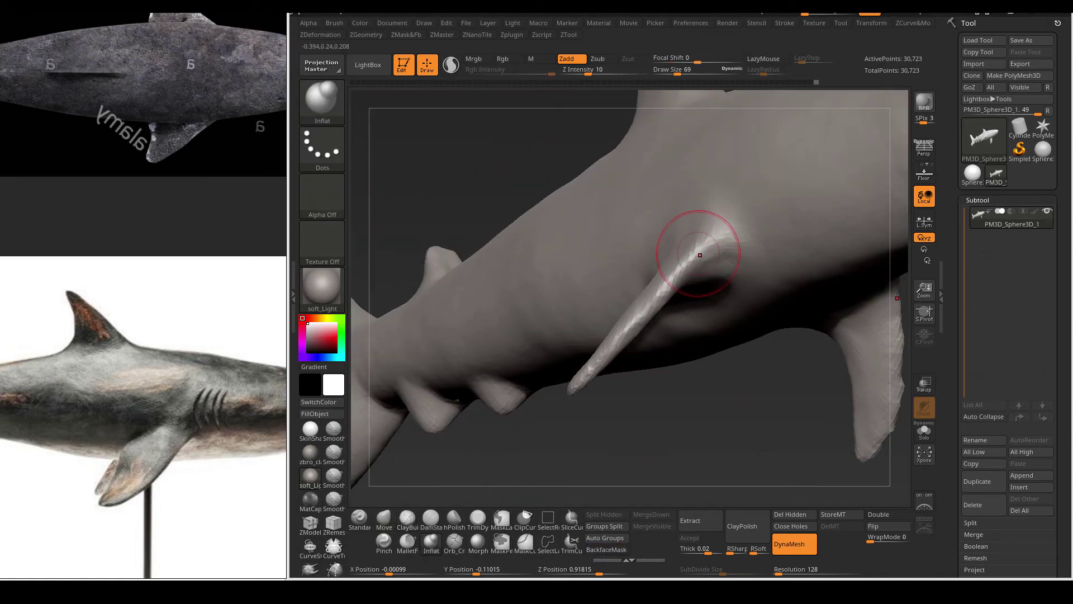
{"action": "mouse_move", "coordinate": [622, 287]}
{"action": "right_mouse_down"}
{"action": "mouse_move", "coordinate": [599, 385]}
{"action": "mouse_move", "coordinate": [778, 228]}
{"action": "right_mouse_up"}
{"action": "key", "text": "b"}
{"action": "key", "text": "m"}
{"action": "key", "text": "v"}
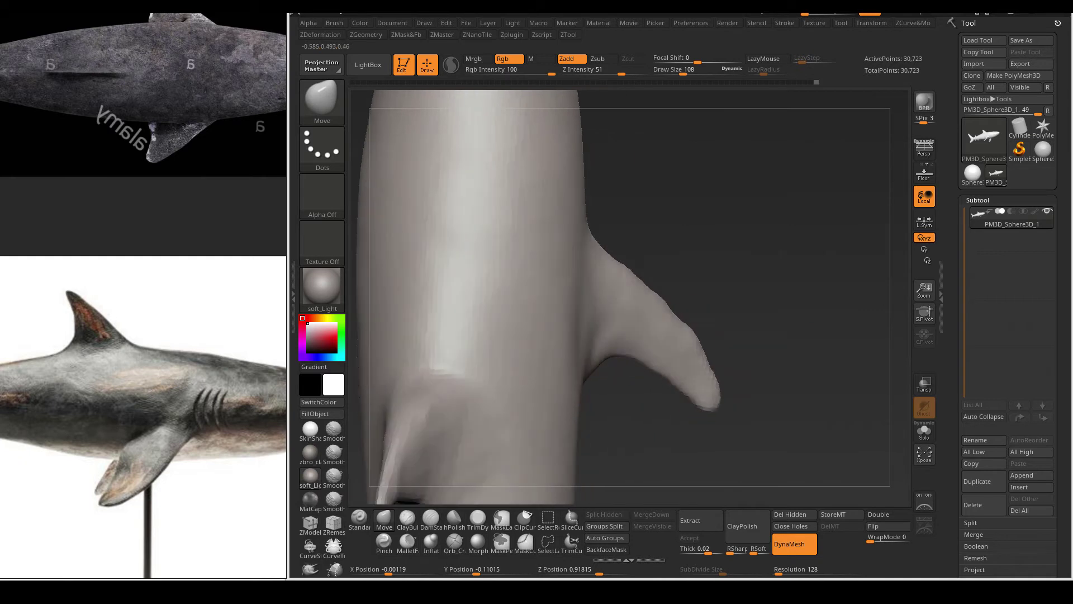
Step: Reduce the brush size and smooth the pectoral fin's tip
{"action": "right_click_drag", "start_coordinate": [612, 362], "coordinate": [643, 341]}
{"action": "right_click", "coordinate": [643, 341]}
{"action": "left_click_drag", "start_coordinate": [637, 375], "coordinate": [613, 376]}
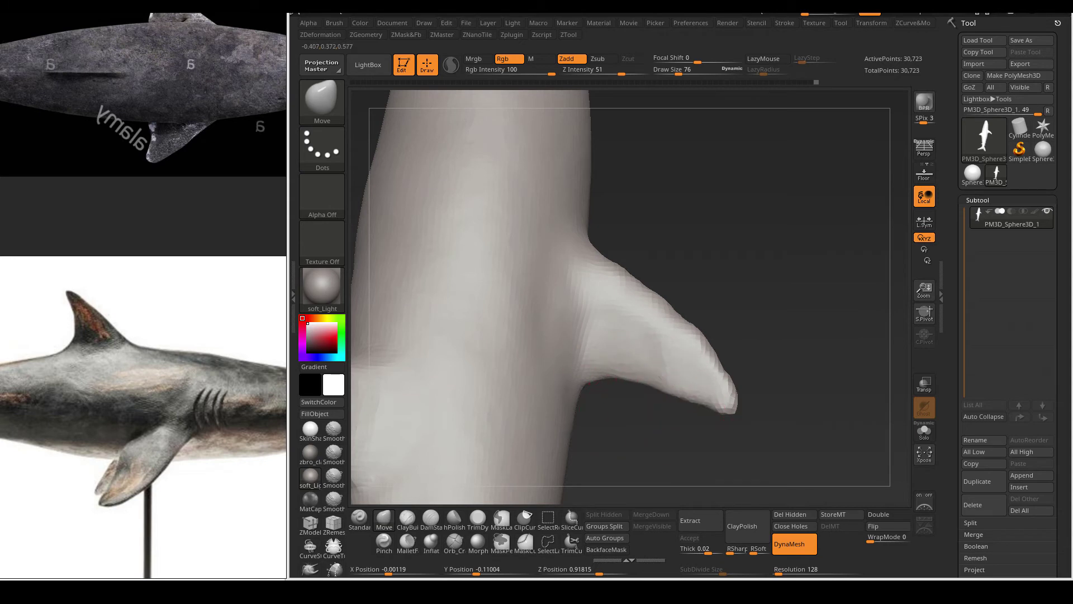
{"action": "left_click_drag", "start_coordinate": [721, 391], "coordinate": [628, 380], "text": "shift"}
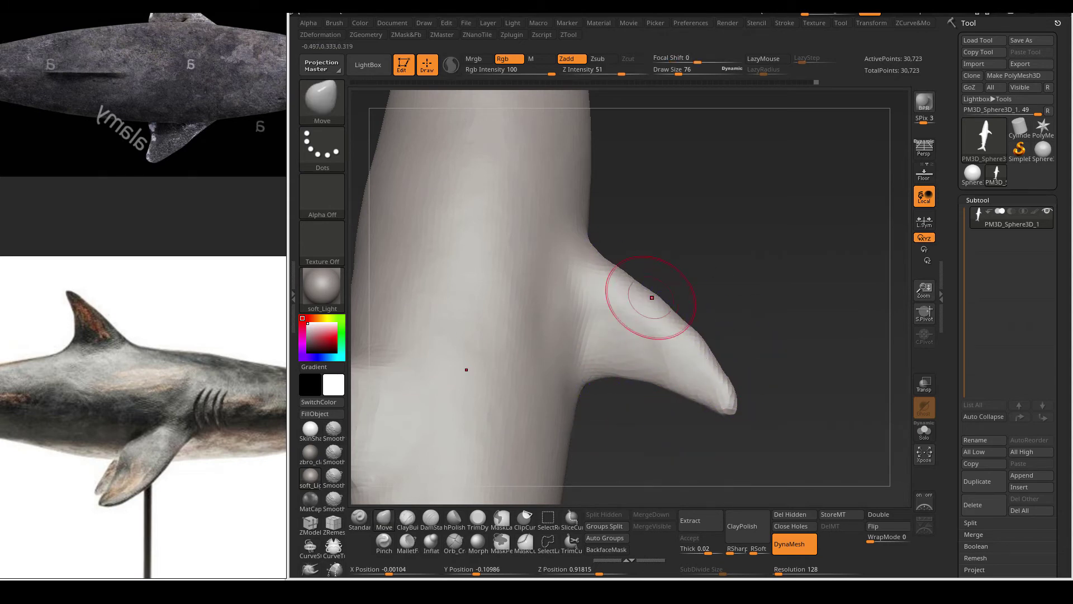
{"action": "right_click_drag", "start_coordinate": [651, 288], "coordinate": [718, 443]}
Step: Orbit to a top-down view and nudge the shark with Transpose Move
{"action": "scroll", "coordinate": [143, 336], "scroll_direction": "up", "scroll_amount": 3}
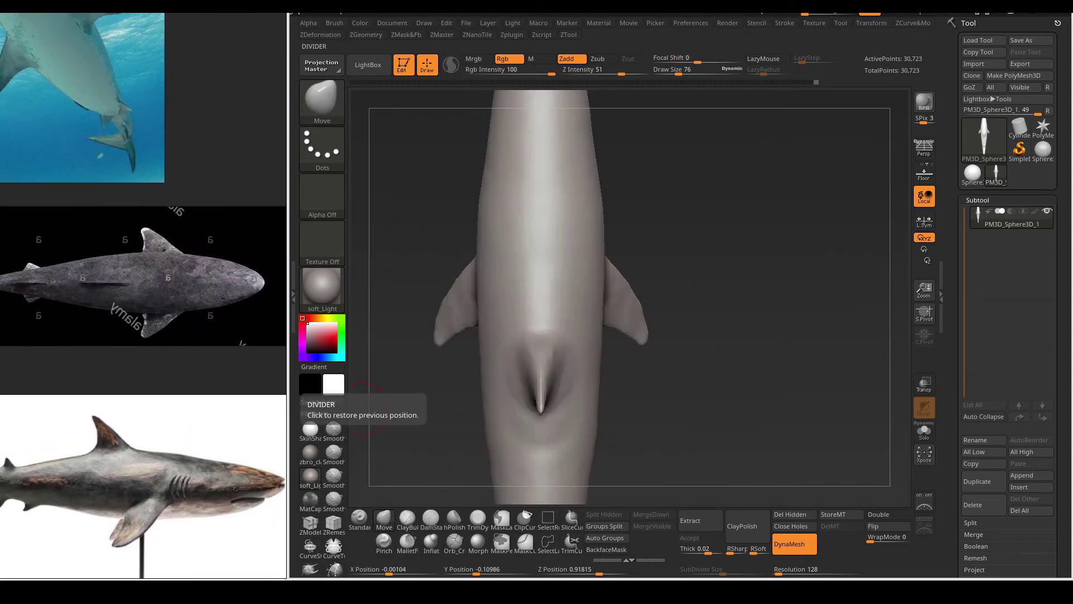
{"action": "mouse_move", "coordinate": [726, 252]}
{"action": "right_mouse_down"}
{"action": "mouse_move", "coordinate": [743, 363]}
{"action": "mouse_move", "coordinate": [575, 379]}
{"action": "right_mouse_up"}
{"action": "key", "text": "w"}
{"action": "left_click_drag", "start_coordinate": [615, 385], "coordinate": [616, 357]}
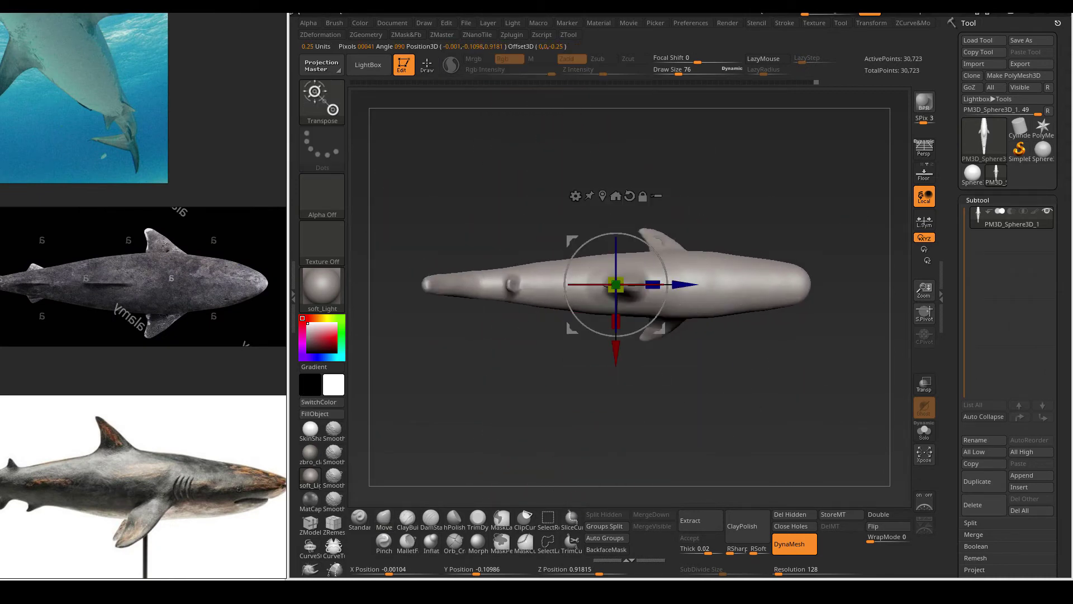
Step: Round the snout with a large Move brush, then isolate the dorsal fin region
{"action": "key", "text": "q"}
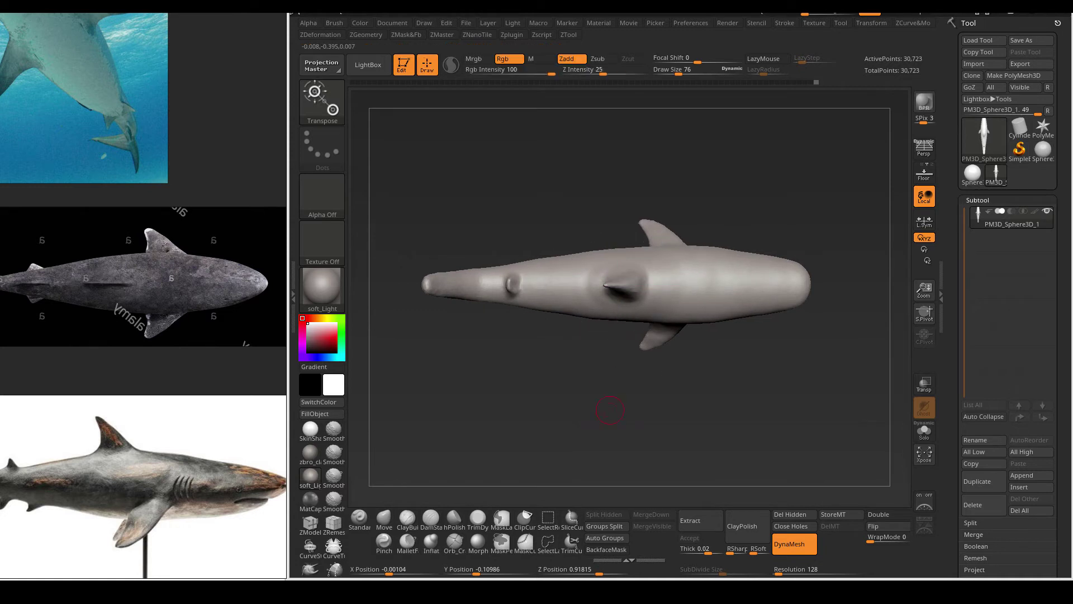
{"action": "key", "text": "b"}
{"action": "key", "text": "m"}
{"action": "key", "text": "v"}
{"action": "right_click_drag", "start_coordinate": [654, 335], "coordinate": [654, 406], "text": "ctrl"}
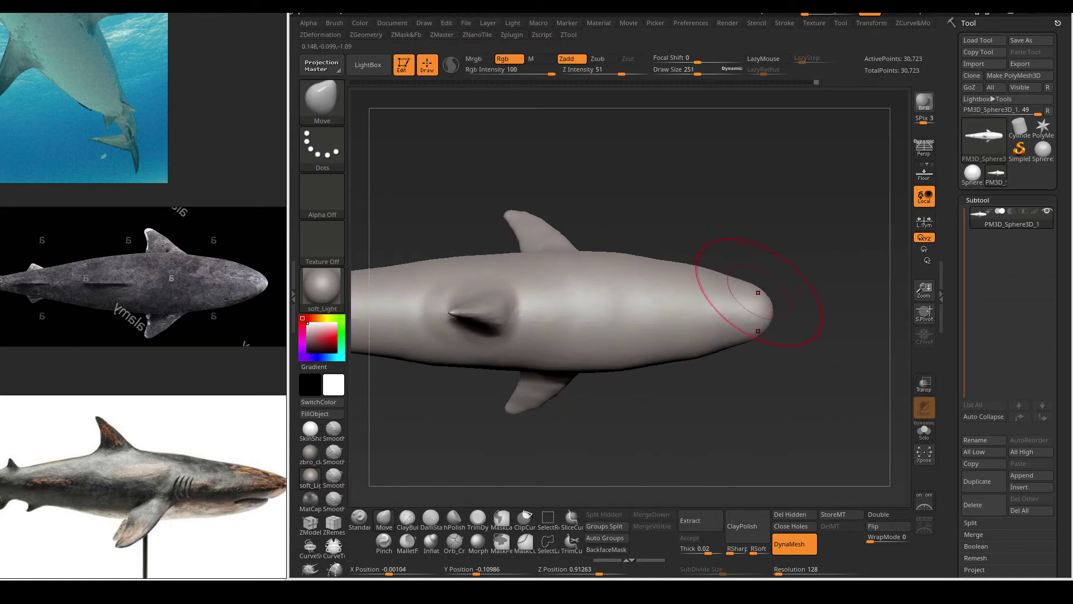
{"action": "key", "text": "space"}
{"action": "left_click_drag", "start_coordinate": [732, 267], "coordinate": [709, 267]}
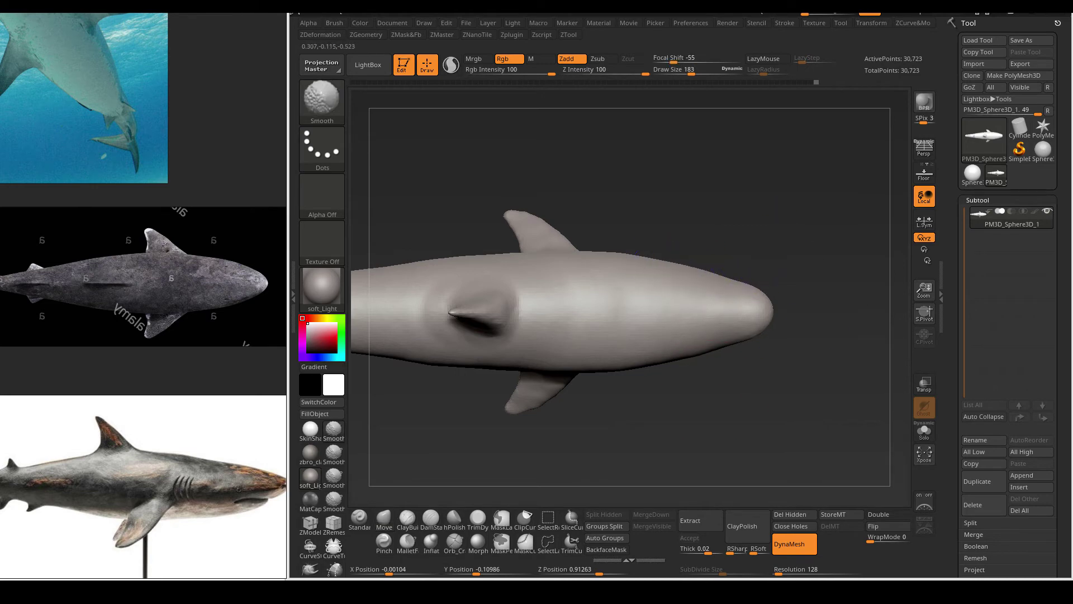
{"action": "mouse_move", "coordinate": [665, 411]}
{"action": "left_mouse_down"}
{"action": "mouse_move", "coordinate": [575, 318]}
{"action": "mouse_move", "coordinate": [492, 359]}
{"action": "left_mouse_up"}
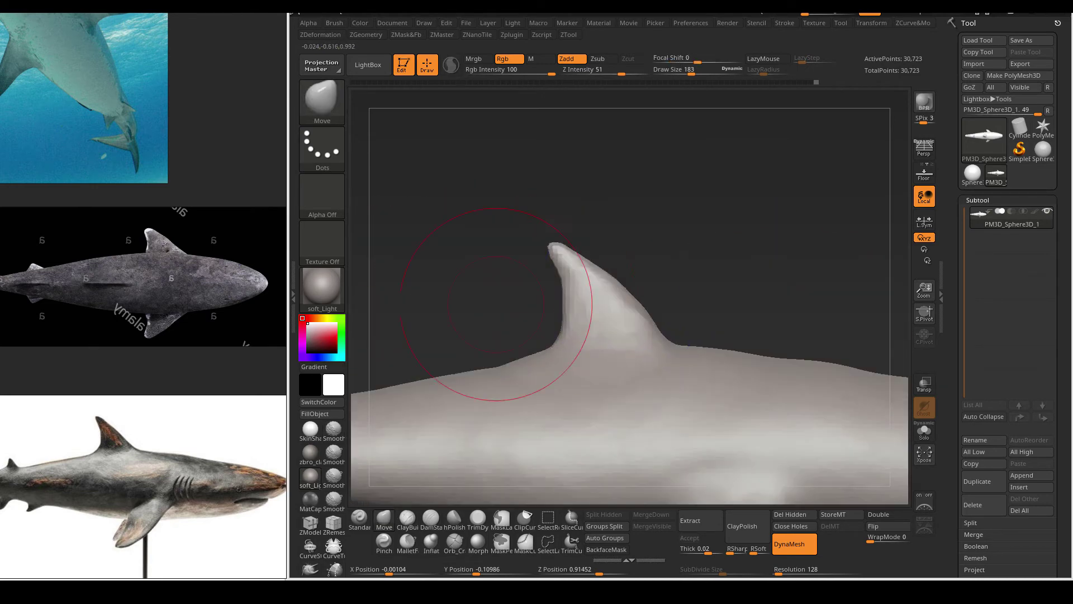
{"action": "left_click_drag", "start_coordinate": [491, 228], "coordinate": [721, 387], "text": "ctrl+shift"}
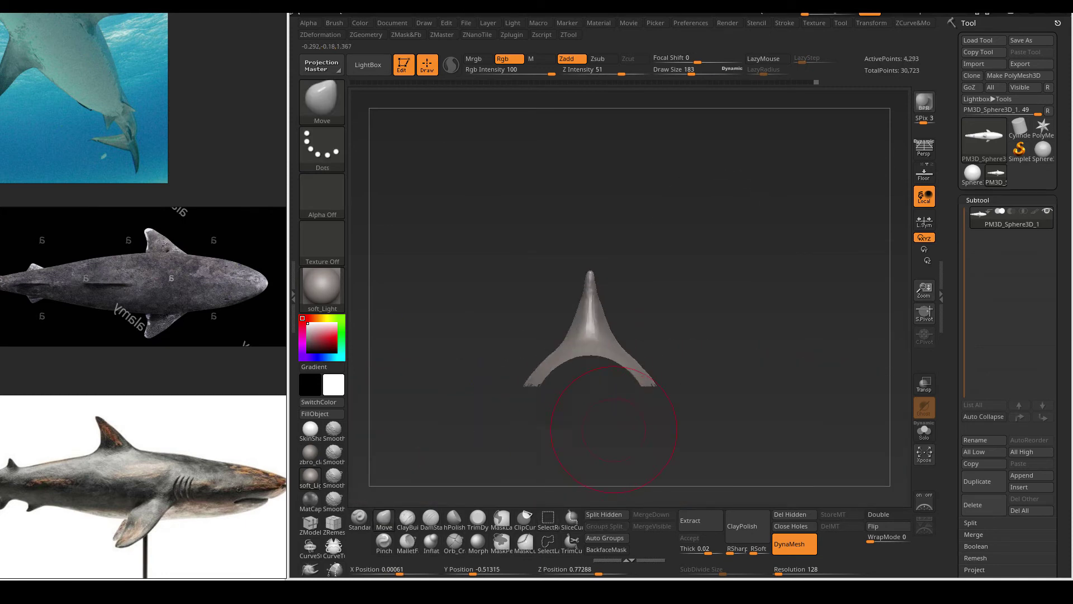
Step: Build up and move clay on the isolated dorsal fin from oblique and side views
{"action": "left_click_drag", "start_coordinate": [621, 428], "coordinate": [616, 498]}
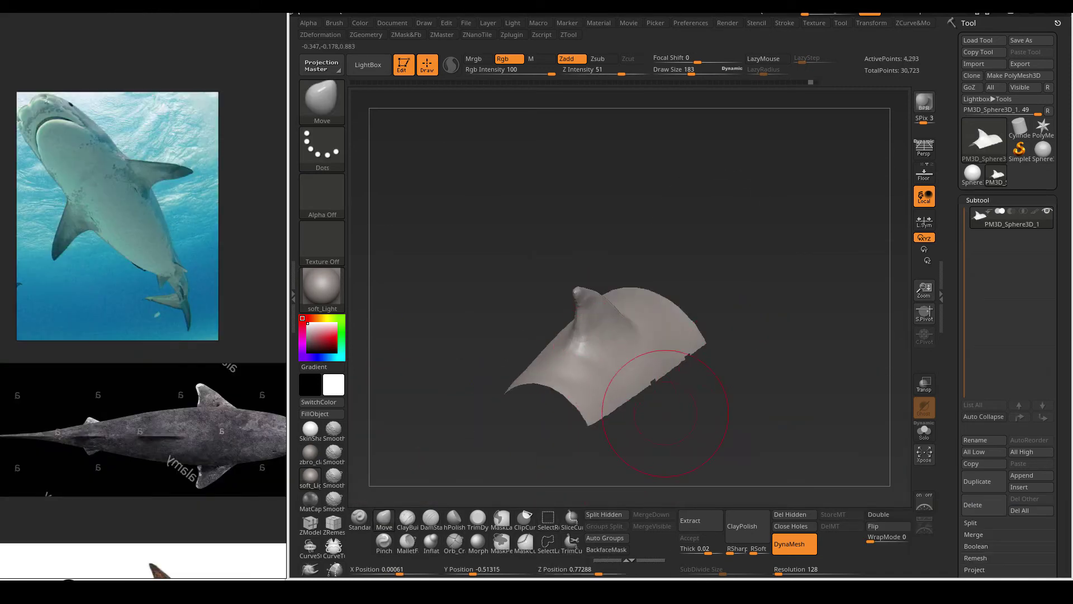
{"action": "left_click_drag", "start_coordinate": [665, 414], "coordinate": [626, 391]}
{"action": "key", "text": "b"}
{"action": "key", "text": "c"}
{"action": "key", "text": "b"}
{"action": "mouse_move", "coordinate": [701, 322]}
{"action": "left_mouse_down"}
{"action": "mouse_move", "coordinate": [611, 354]}
{"action": "mouse_move", "coordinate": [612, 311]}
{"action": "mouse_move", "coordinate": [643, 345]}
{"action": "left_mouse_up"}
{"action": "key", "text": "b"}
{"action": "key", "text": "m"}
{"action": "key", "text": "v"}
{"action": "key", "text": "b"}
{"action": "key", "text": "c"}
{"action": "key", "text": "b"}
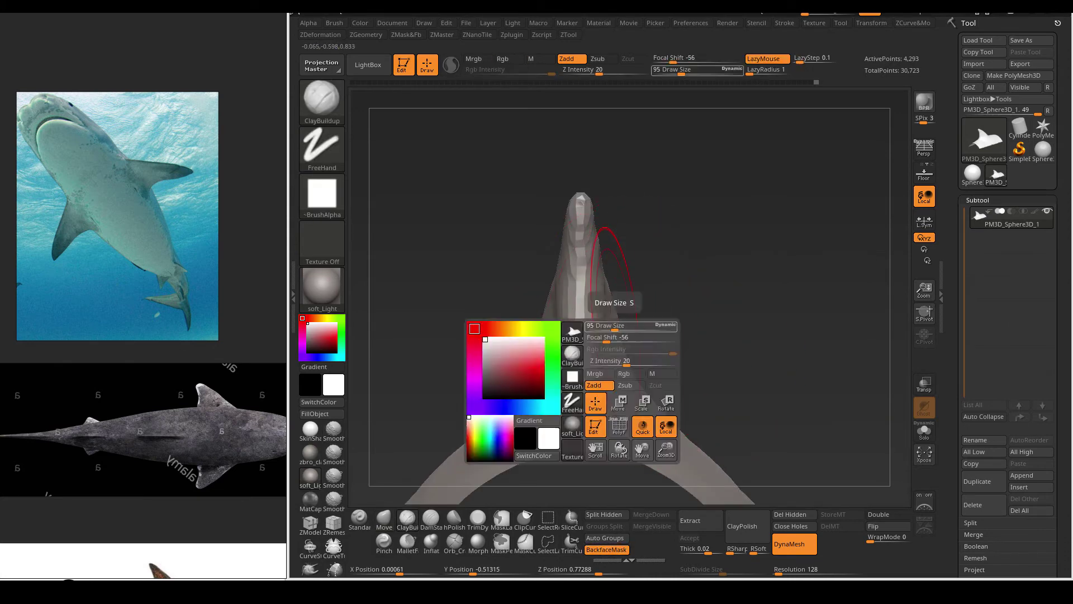
{"action": "left_click_drag", "start_coordinate": [611, 306], "coordinate": [651, 377]}
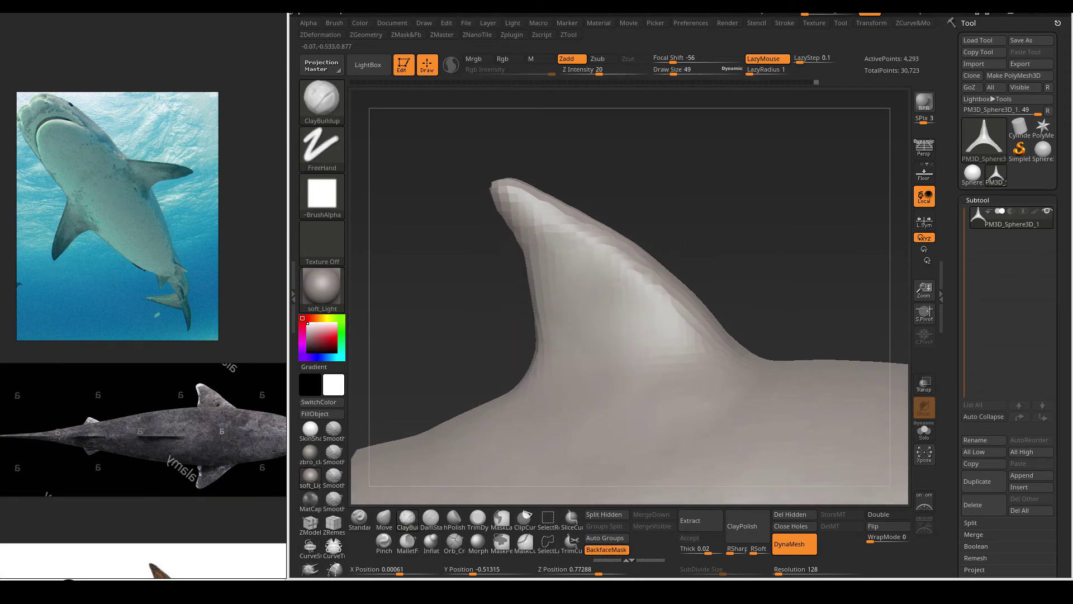
Step: Reshape the dorsal fin with a larger Move stroke, checking it from front and side
{"action": "key", "text": "b"}
{"action": "key", "text": "m"}
{"action": "key", "text": "v"}
{"action": "left_click_drag", "start_coordinate": [727, 391], "coordinate": [603, 336]}
{"action": "key", "text": "space"}
{"action": "left_click_drag", "start_coordinate": [559, 391], "coordinate": [594, 345]}
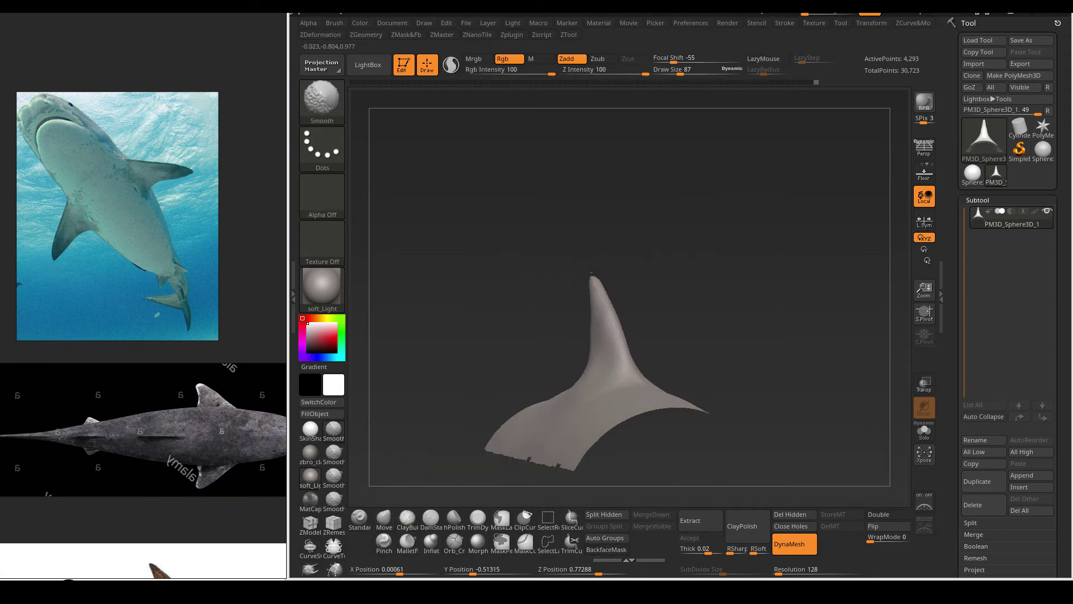
{"action": "left_click_drag", "start_coordinate": [635, 336], "coordinate": [615, 313], "text": "shift"}
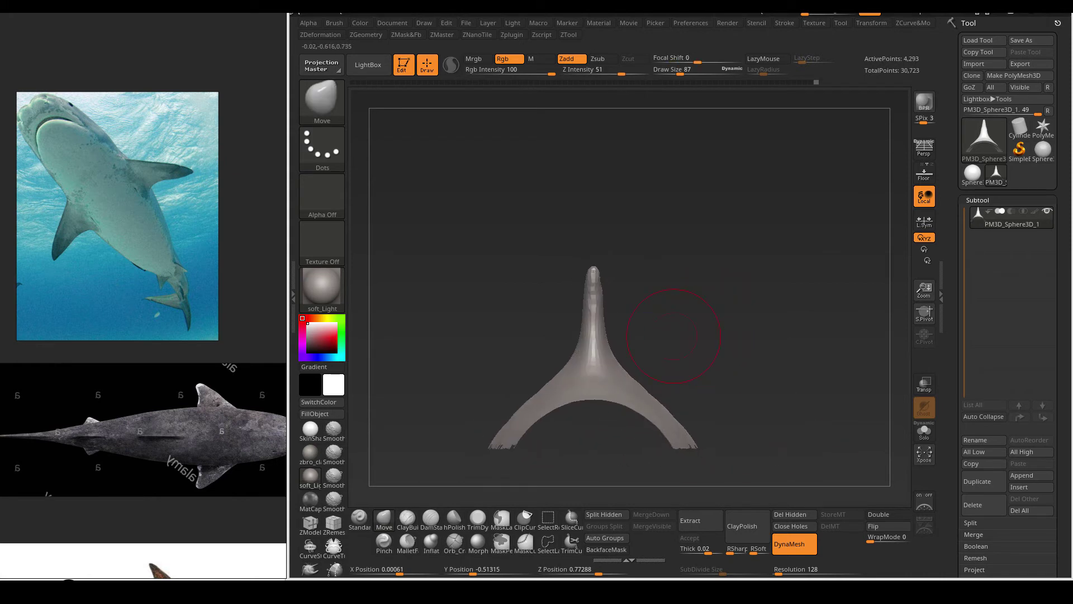
{"action": "left_click_drag", "start_coordinate": [673, 336], "coordinate": [587, 327]}
Step: Mask part of the fin and refine it with a small ClayBuildup stroke
{"action": "key", "text": "ctrl"}
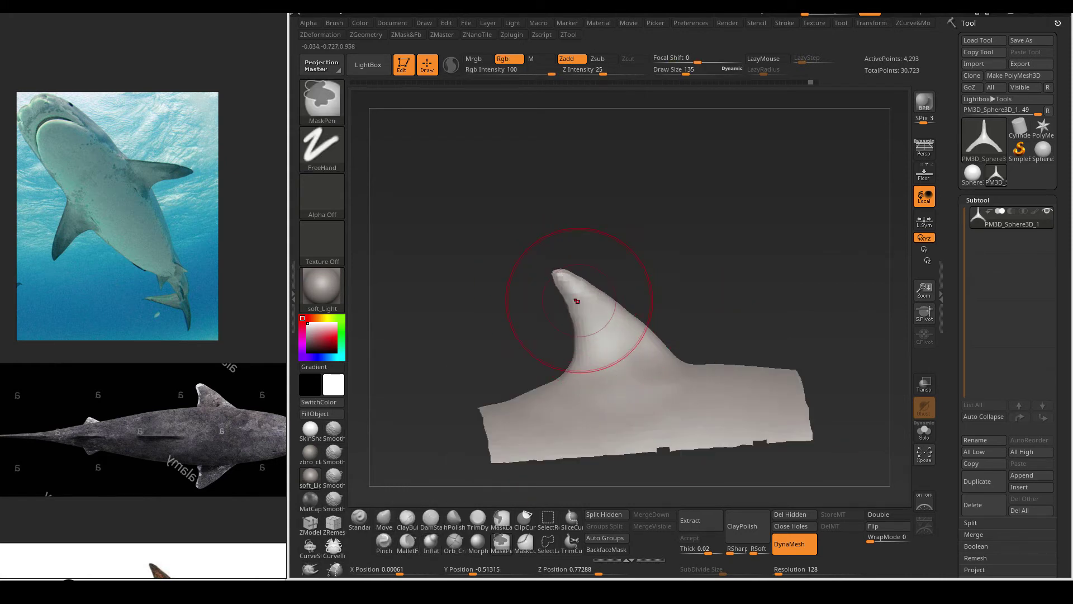
{"action": "mouse_move", "coordinate": [635, 355]}
{"action": "left_mouse_down", "text": "shift"}
{"action": "mouse_move", "coordinate": [718, 275]}
{"action": "mouse_move", "coordinate": [630, 371]}
{"action": "mouse_move", "coordinate": [594, 297]}
{"action": "mouse_move", "coordinate": [591, 256]}
{"action": "left_mouse_up", "text": "shift"}
{"action": "key", "text": "b"}
{"action": "key", "text": "c"}
{"action": "key", "text": "b"}
{"action": "key", "text": "s"}
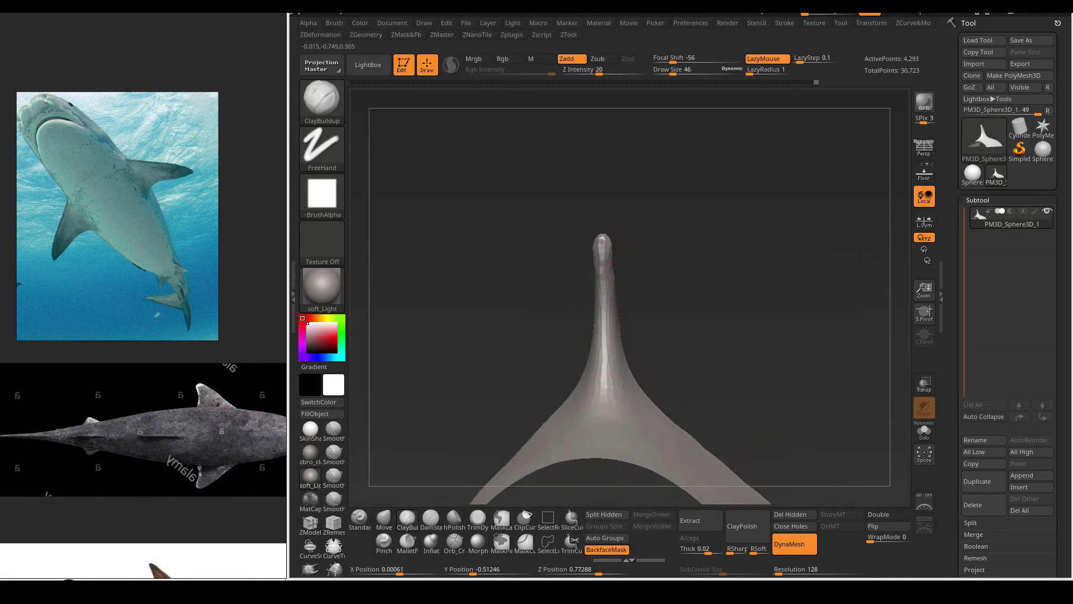
Step: Unhide the rest of the shark mesh around the dorsal fin
{"action": "key", "text": "ctrl+shift"}
{"action": "left_click", "coordinate": [772, 305], "text": "ctrl+shift"}
{"action": "left_click_drag", "start_coordinate": [772, 304], "coordinate": [726, 269]}
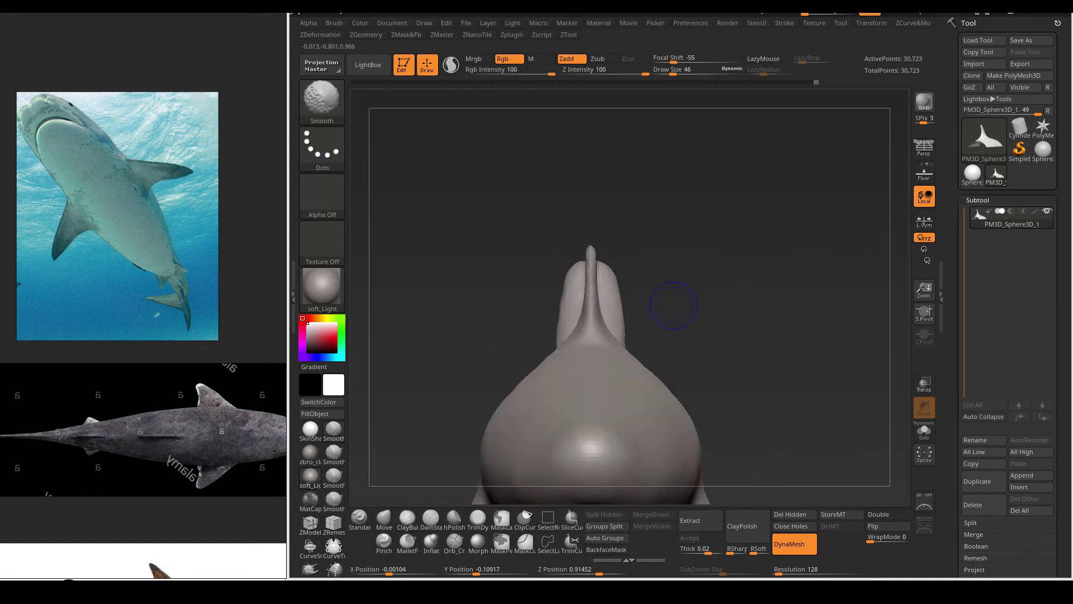
Step: Blend the slimmed dorsal fin into the back with Move and frame the whole shark
{"action": "key", "text": "b"}
{"action": "key", "text": "m"}
{"action": "key", "text": "v"}
{"action": "mouse_move", "coordinate": [548, 316]}
{"action": "left_mouse_down"}
{"action": "mouse_move", "coordinate": [567, 394]}
{"action": "mouse_move", "coordinate": [553, 313]}
{"action": "left_mouse_up"}
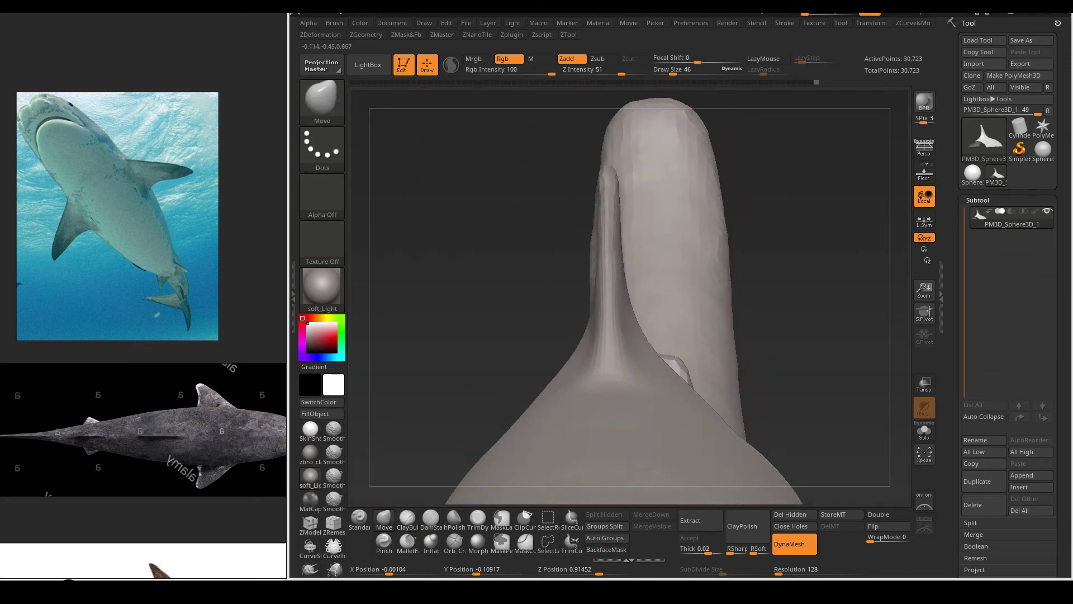
{"action": "key", "text": "space"}
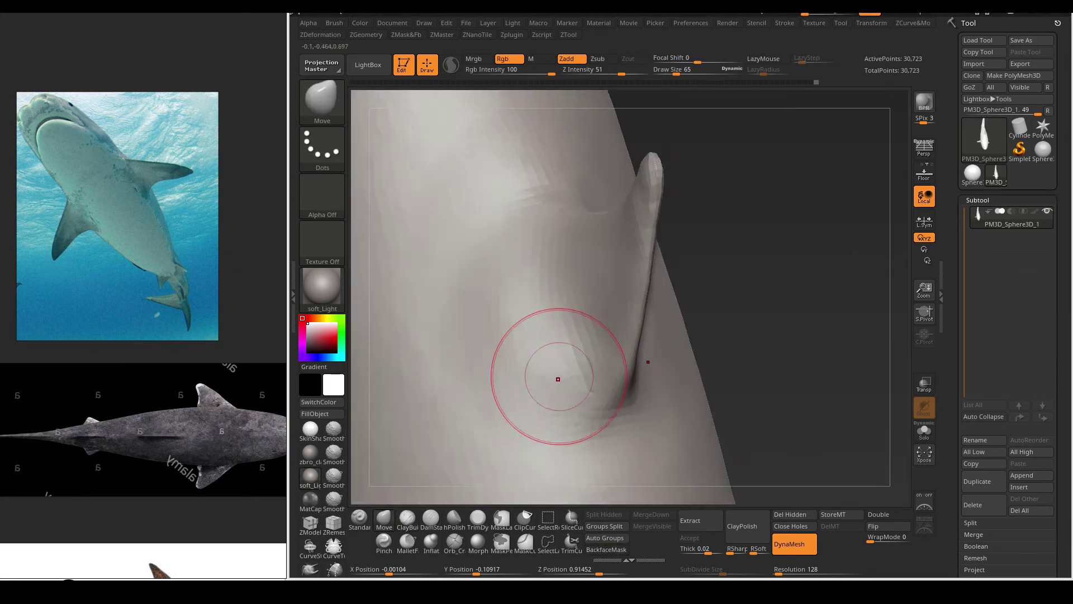
{"action": "left_click_drag", "start_coordinate": [558, 376], "coordinate": [603, 376]}
{"action": "mouse_move", "coordinate": [543, 393]}
{"action": "left_mouse_down"}
{"action": "mouse_move", "coordinate": [575, 339]}
{"action": "mouse_move", "coordinate": [549, 343]}
{"action": "mouse_move", "coordinate": [575, 336]}
{"action": "mouse_move", "coordinate": [564, 385]}
{"action": "left_mouse_up"}
{"action": "key", "text": "f"}
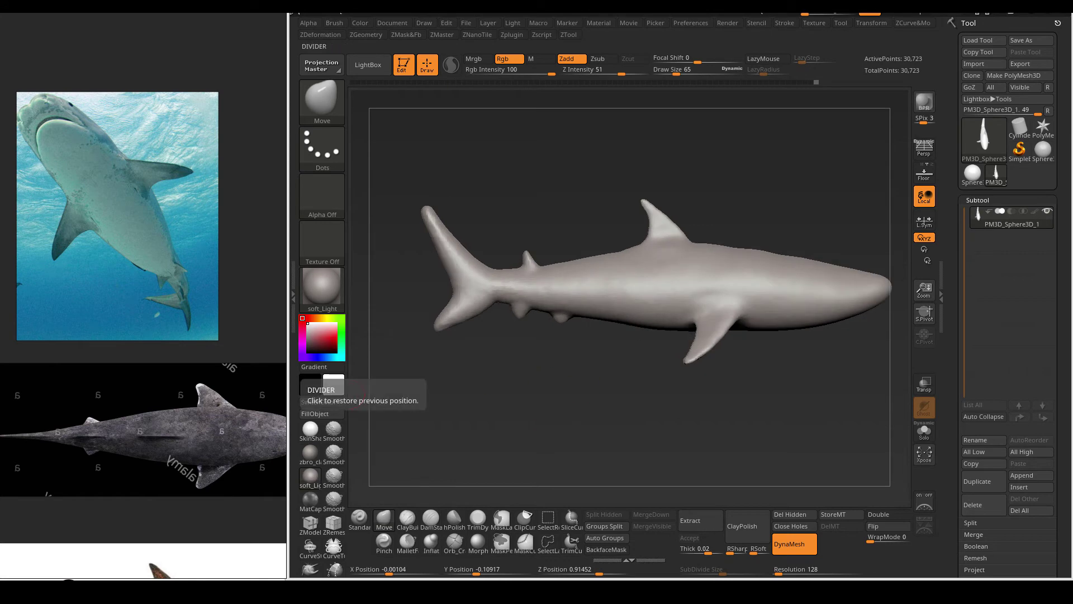
Step: Tilt the shark to compare its underside fins with the ghost reference, then fade the overlay
{"action": "scroll", "coordinate": [523, 434], "scroll_direction": "up", "scroll_amount": 5}
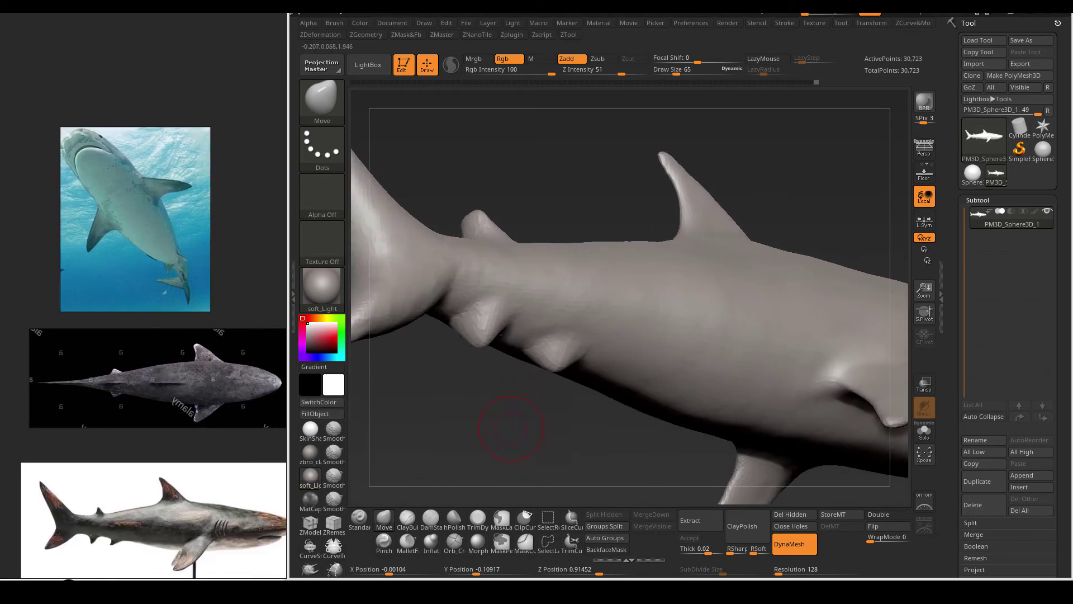
{"action": "left_click_drag", "start_coordinate": [511, 428], "coordinate": [561, 390]}
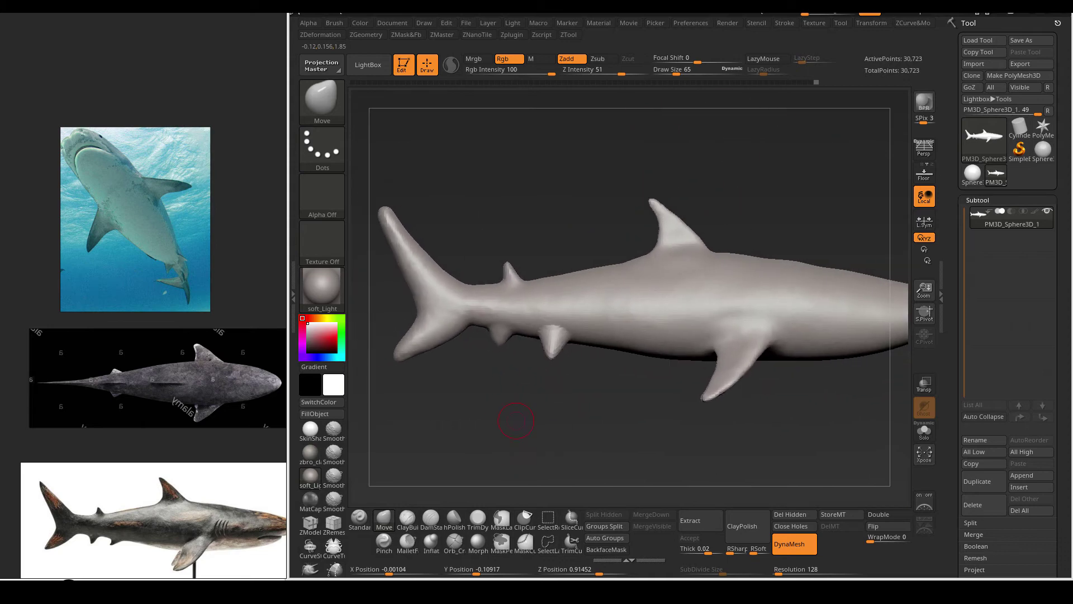
{"action": "key", "text": "space"}
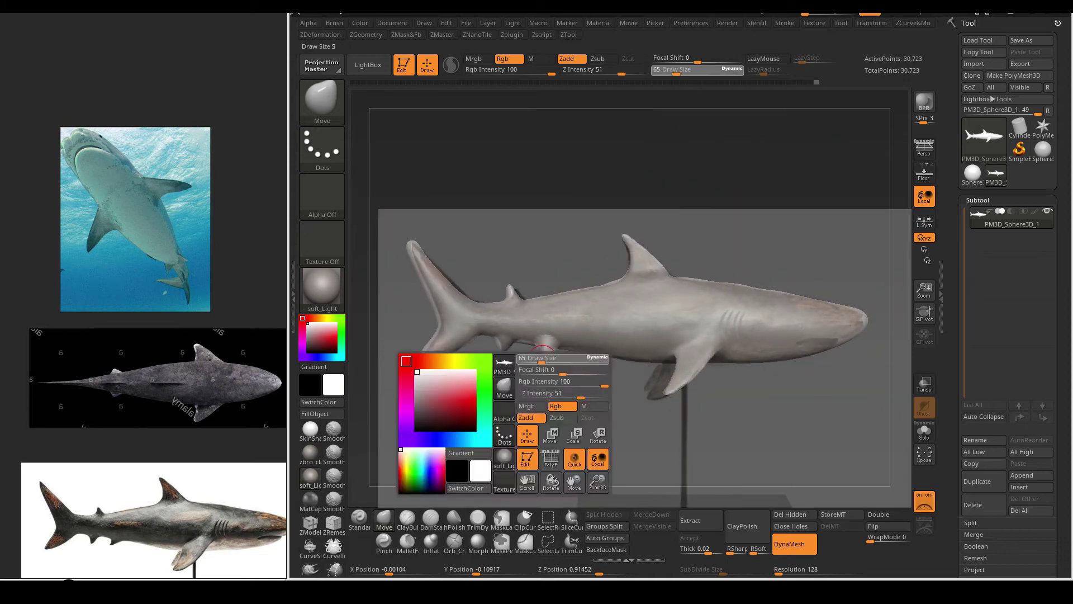
{"action": "mouse_move", "coordinate": [539, 395]}
{"action": "left_mouse_down"}
{"action": "mouse_move", "coordinate": [558, 423]}
{"action": "mouse_move", "coordinate": [510, 438]}
{"action": "mouse_move", "coordinate": [510, 311]}
{"action": "mouse_move", "coordinate": [595, 335]}
{"action": "mouse_move", "coordinate": [557, 398]}
{"action": "left_mouse_up"}
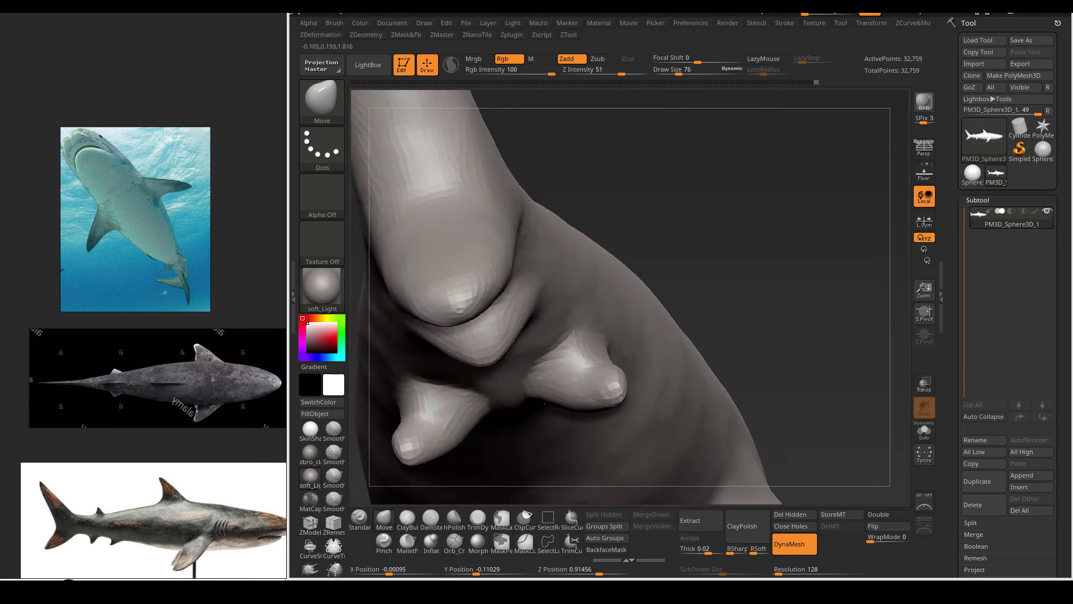
Step: Inflate the small pelvic and anal fins with an enlarged Inflat stroke
{"action": "key", "text": "space"}
{"action": "mouse_move", "coordinate": [575, 336]}
{"action": "left_mouse_down"}
{"action": "mouse_move", "coordinate": [575, 347]}
{"action": "mouse_move", "coordinate": [510, 360]}
{"action": "mouse_move", "coordinate": [559, 359]}
{"action": "mouse_move", "coordinate": [533, 402]}
{"action": "left_mouse_up"}
{"action": "left_click", "coordinate": [431, 541]}
{"action": "key", "text": "space"}
Step: Pull the lower fins into pointed, swept-back shapes with Move and ClayBuildup
{"action": "key", "text": "b"}
{"action": "key", "text": "m"}
{"action": "key", "text": "v"}
{"action": "left_click_drag", "start_coordinate": [574, 431], "coordinate": [503, 395]}
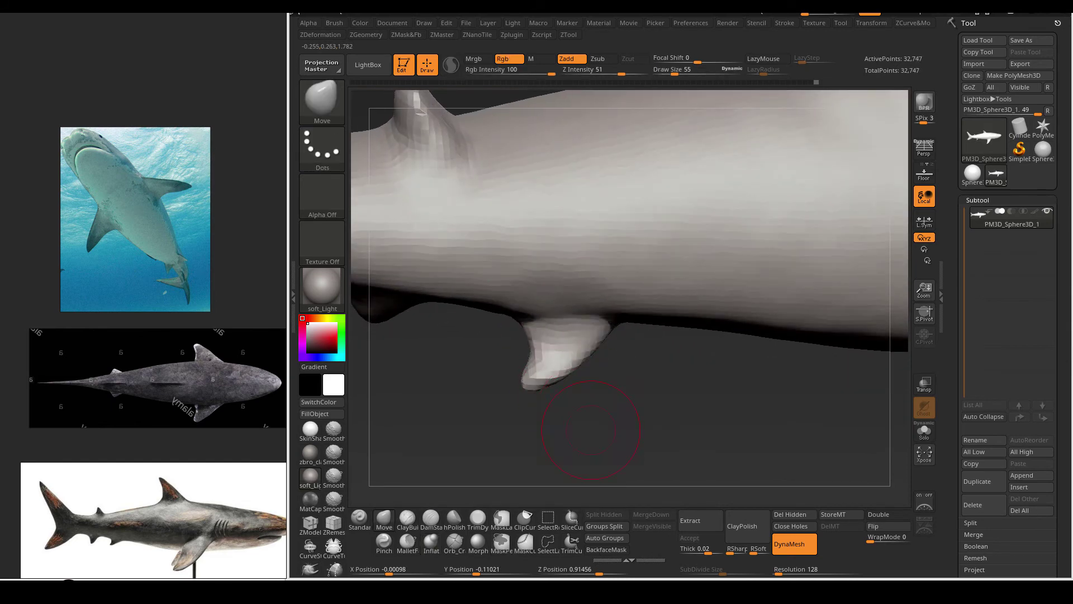
{"action": "mouse_move", "coordinate": [590, 430]}
{"action": "left_mouse_down"}
{"action": "mouse_move", "coordinate": [549, 351]}
{"action": "mouse_move", "coordinate": [559, 313]}
{"action": "mouse_move", "coordinate": [539, 347]}
{"action": "mouse_move", "coordinate": [580, 413]}
{"action": "mouse_move", "coordinate": [587, 347]}
{"action": "mouse_move", "coordinate": [545, 372]}
{"action": "left_mouse_up"}
{"action": "key", "text": "b"}
{"action": "key", "text": "c"}
{"action": "key", "text": "b"}
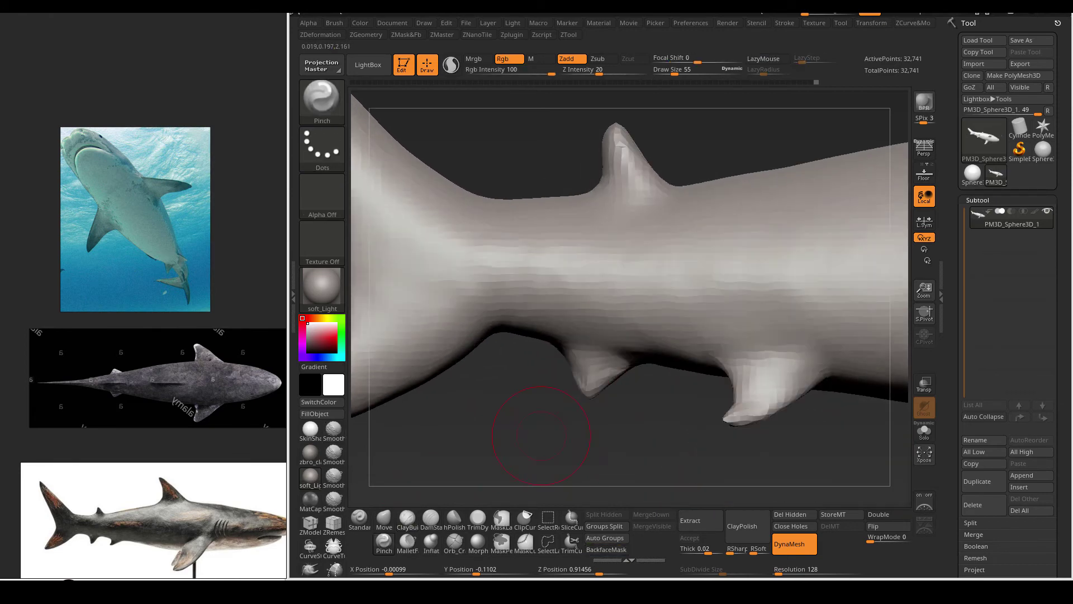
{"action": "left_click_drag", "start_coordinate": [571, 415], "coordinate": [556, 394], "text": "alt"}
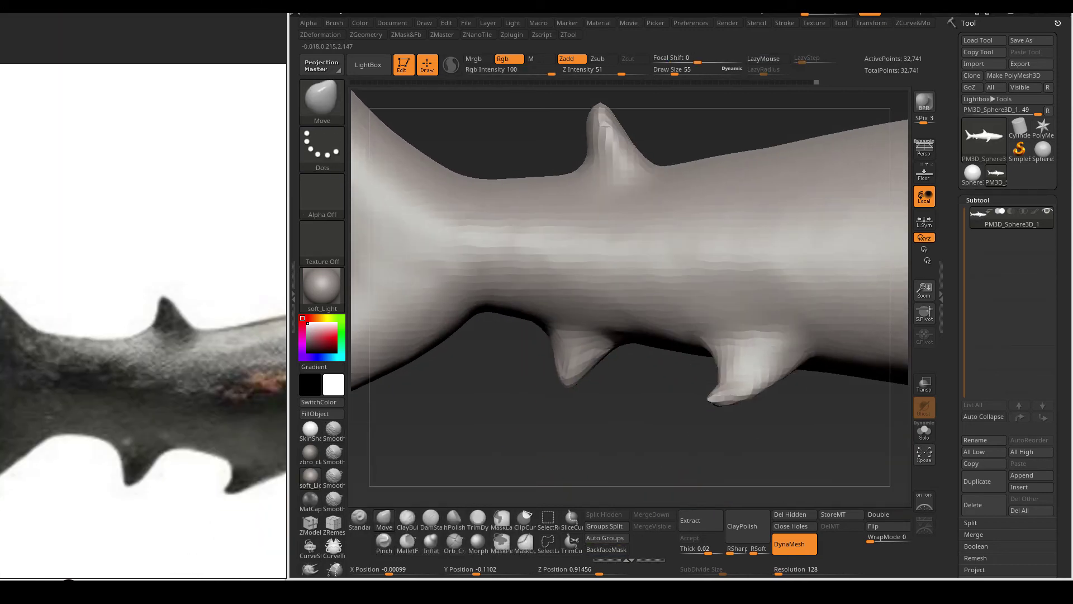
Step: Refine the lower fins with hPolish and ClayBuildup, carving sharp creases with DamStandard
{"action": "left_click", "coordinate": [454, 519]}
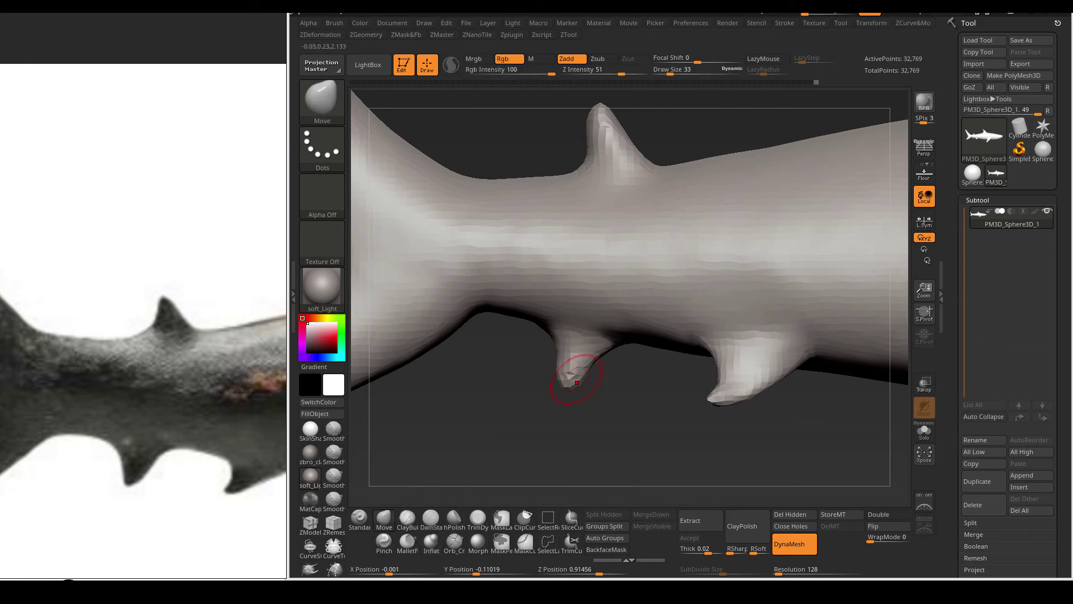
{"action": "mouse_move", "coordinate": [577, 383]}
{"action": "left_mouse_down"}
{"action": "mouse_move", "coordinate": [582, 346]}
{"action": "mouse_move", "coordinate": [590, 376]}
{"action": "left_mouse_up"}
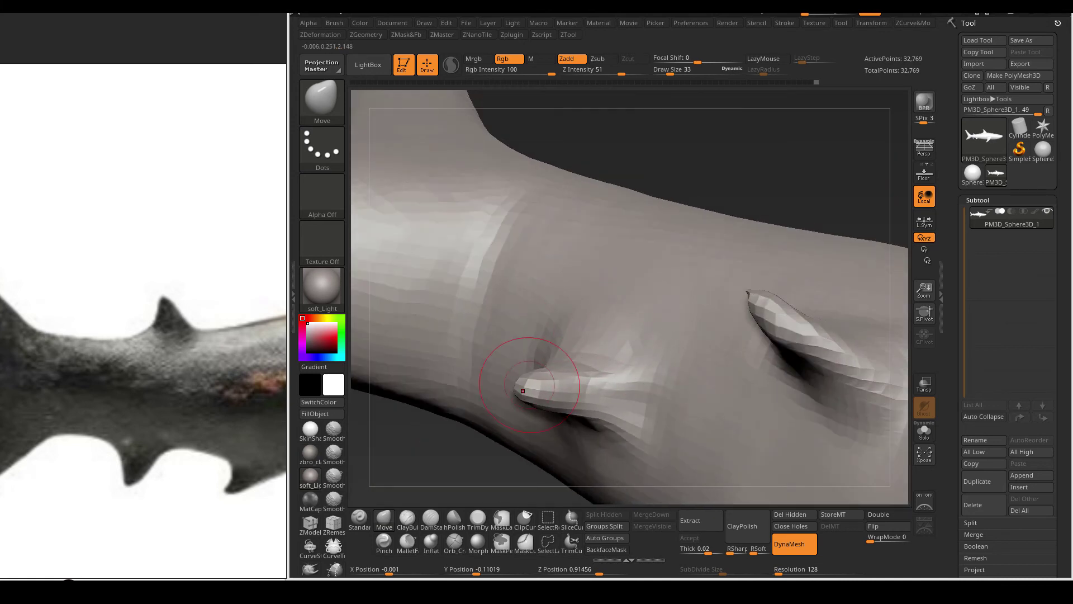
{"action": "left_click_drag", "start_coordinate": [522, 390], "coordinate": [676, 388]}
{"action": "key", "text": "b"}
{"action": "key", "text": "c"}
{"action": "key", "text": "b"}
{"action": "mouse_move", "coordinate": [479, 411]}
{"action": "left_mouse_down"}
{"action": "mouse_move", "coordinate": [622, 335]}
{"action": "mouse_move", "coordinate": [649, 364]}
{"action": "left_mouse_up"}
{"action": "key", "text": "b"}
{"action": "key", "text": "d"}
{"action": "key", "text": "s"}
{"action": "mouse_move", "coordinate": [565, 321]}
{"action": "left_mouse_down"}
{"action": "mouse_move", "coordinate": [590, 270]}
{"action": "mouse_move", "coordinate": [546, 371]}
{"action": "mouse_move", "coordinate": [563, 408]}
{"action": "mouse_move", "coordinate": [537, 392]}
{"action": "mouse_move", "coordinate": [480, 403]}
{"action": "left_mouse_up"}
{"action": "left_click_drag", "start_coordinate": [563, 335], "coordinate": [425, 391], "text": "alt"}
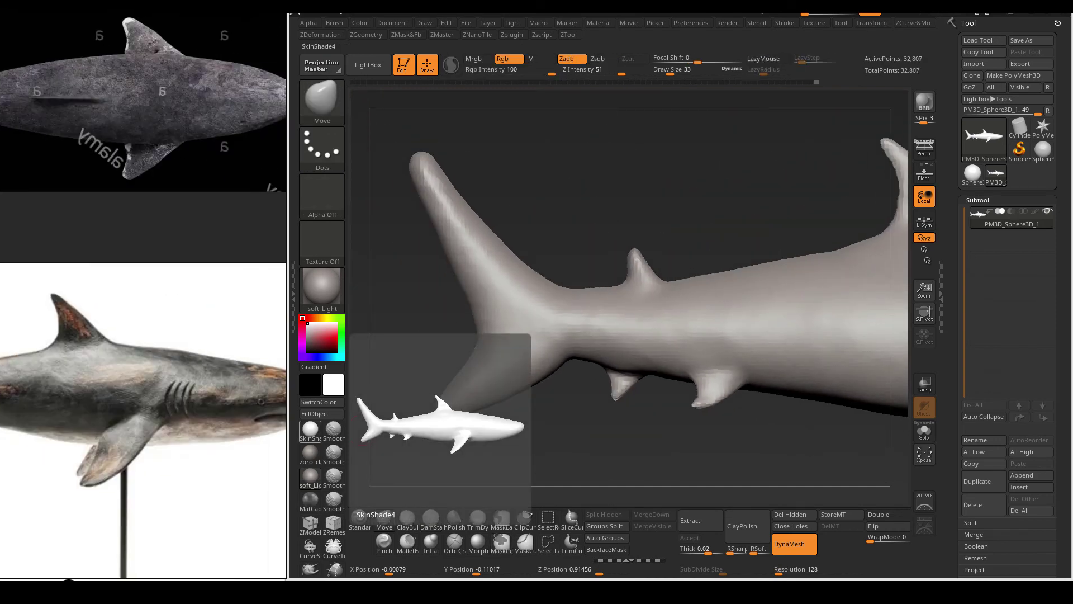
Step: Pinch the tail fin edges to sharpen its lobes
{"action": "mouse_move", "coordinate": [447, 363]}
{"action": "left_mouse_down"}
{"action": "mouse_move", "coordinate": [503, 358]}
{"action": "mouse_move", "coordinate": [526, 208]}
{"action": "left_mouse_up"}
{"action": "left_click", "coordinate": [383, 541]}
{"action": "key", "text": "space"}
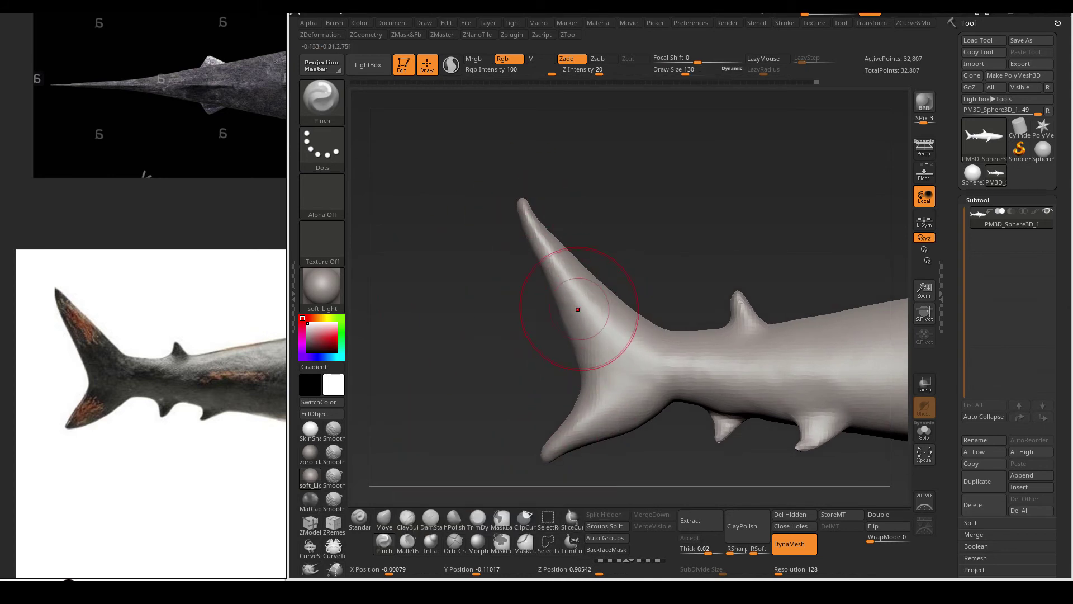
{"action": "left_click_drag", "start_coordinate": [578, 309], "coordinate": [563, 410]}
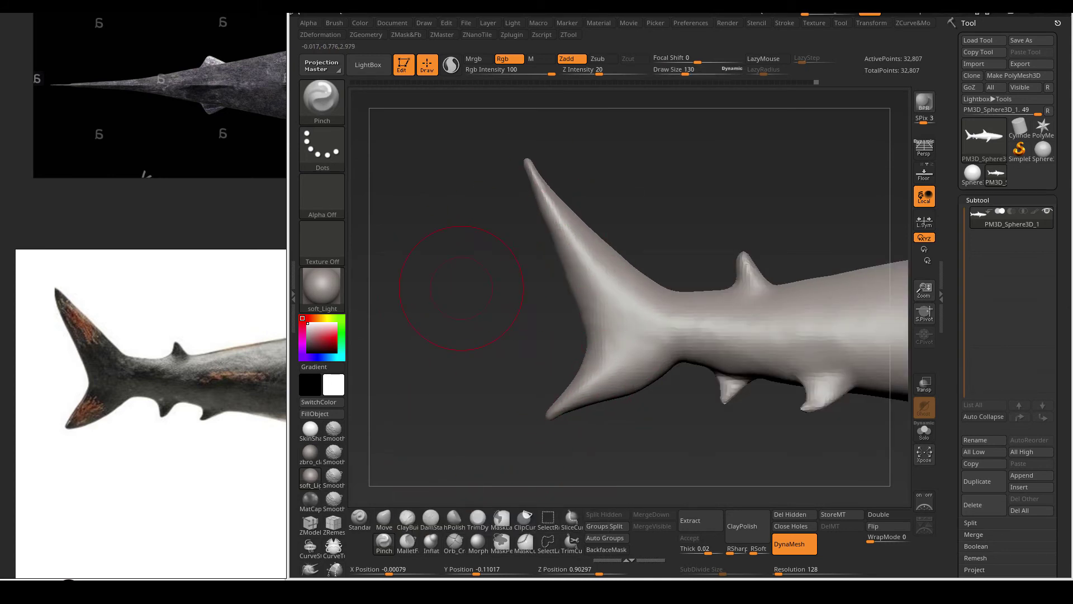
{"action": "left_click_drag", "start_coordinate": [461, 287], "coordinate": [425, 392]}
Step: Isolate the tail fin by Ctrl+Shift dragging a rectangle around it
{"action": "left_click", "coordinate": [431, 541]}
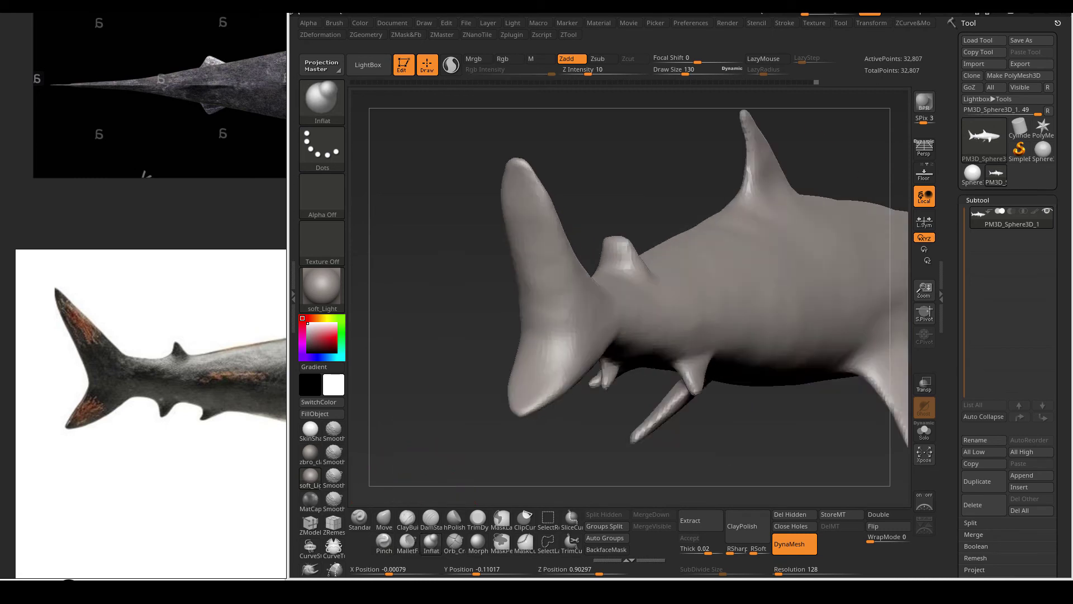
{"action": "left_click_drag", "start_coordinate": [431, 129], "coordinate": [698, 467], "text": "ctrl+shift"}
{"action": "mouse_move", "coordinate": [754, 335]}
{"action": "left_mouse_down"}
{"action": "mouse_move", "coordinate": [615, 336]}
{"action": "mouse_move", "coordinate": [671, 313]}
{"action": "mouse_move", "coordinate": [587, 239]}
{"action": "left_mouse_up"}
{"action": "key", "text": "space"}
Step: Move the tail fin into an upright crescent, shaping the tall upper lobe
{"action": "key", "text": "b"}
{"action": "key", "text": "m"}
{"action": "key", "text": "v"}
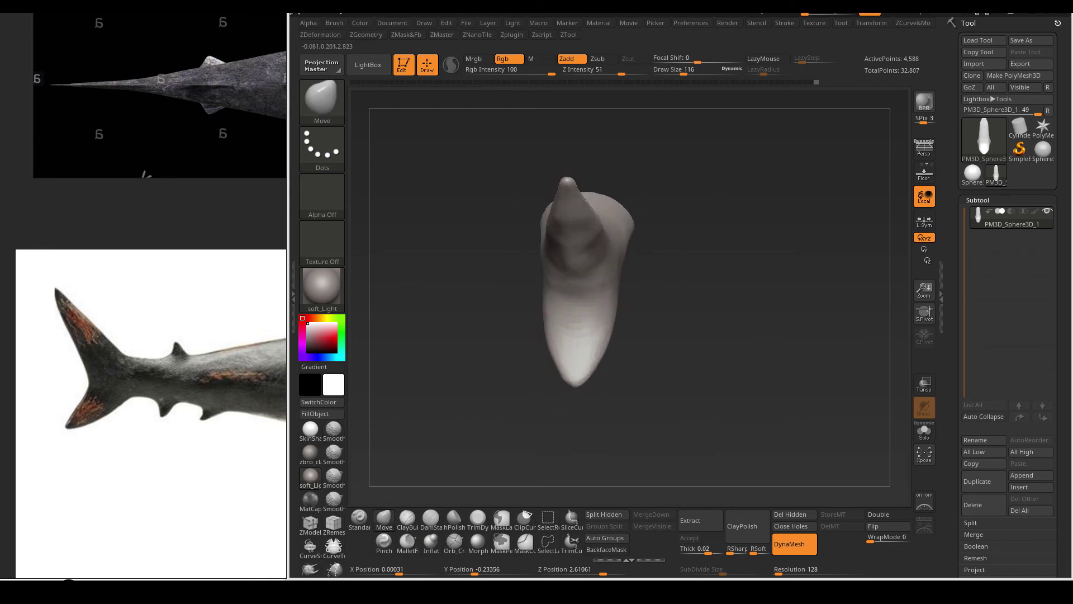
{"action": "left_click_drag", "start_coordinate": [636, 410], "coordinate": [636, 358]}
{"action": "mouse_move", "coordinate": [588, 318]}
{"action": "left_mouse_down"}
{"action": "mouse_move", "coordinate": [573, 302]}
{"action": "mouse_move", "coordinate": [635, 360]}
{"action": "mouse_move", "coordinate": [551, 335]}
{"action": "mouse_move", "coordinate": [551, 299]}
{"action": "mouse_move", "coordinate": [647, 268]}
{"action": "mouse_move", "coordinate": [503, 315]}
{"action": "mouse_move", "coordinate": [539, 395]}
{"action": "mouse_move", "coordinate": [590, 258]}
{"action": "left_mouse_up"}
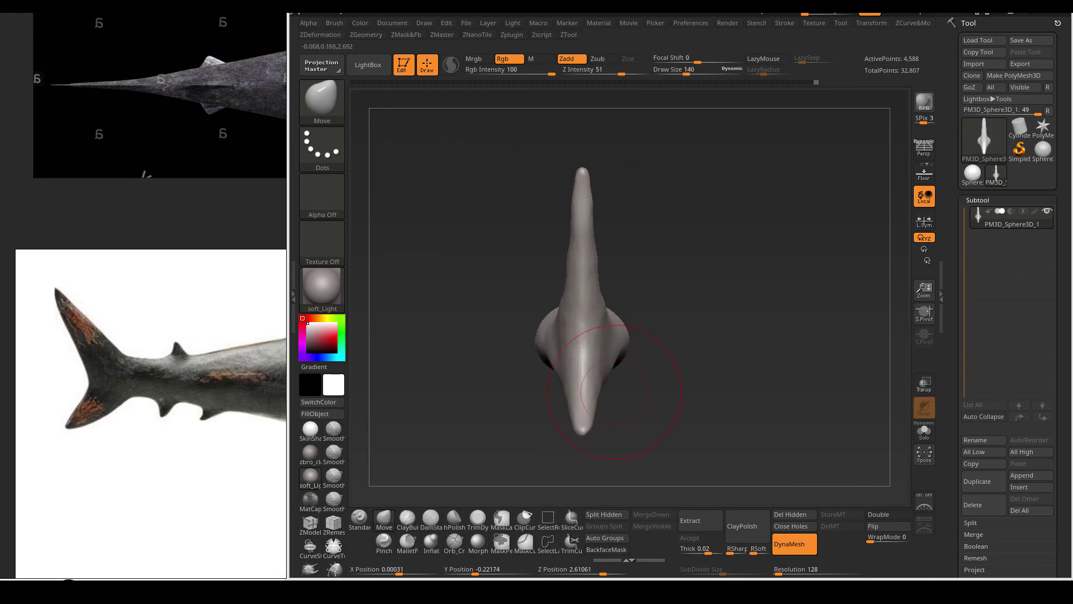
{"action": "left_click_drag", "start_coordinate": [581, 326], "coordinate": [487, 337]}
{"action": "mouse_move", "coordinate": [642, 379]}
{"action": "left_mouse_down"}
{"action": "mouse_move", "coordinate": [646, 259]}
{"action": "mouse_move", "coordinate": [605, 276]}
{"action": "mouse_move", "coordinate": [507, 258]}
{"action": "mouse_move", "coordinate": [513, 309]}
{"action": "left_mouse_up"}
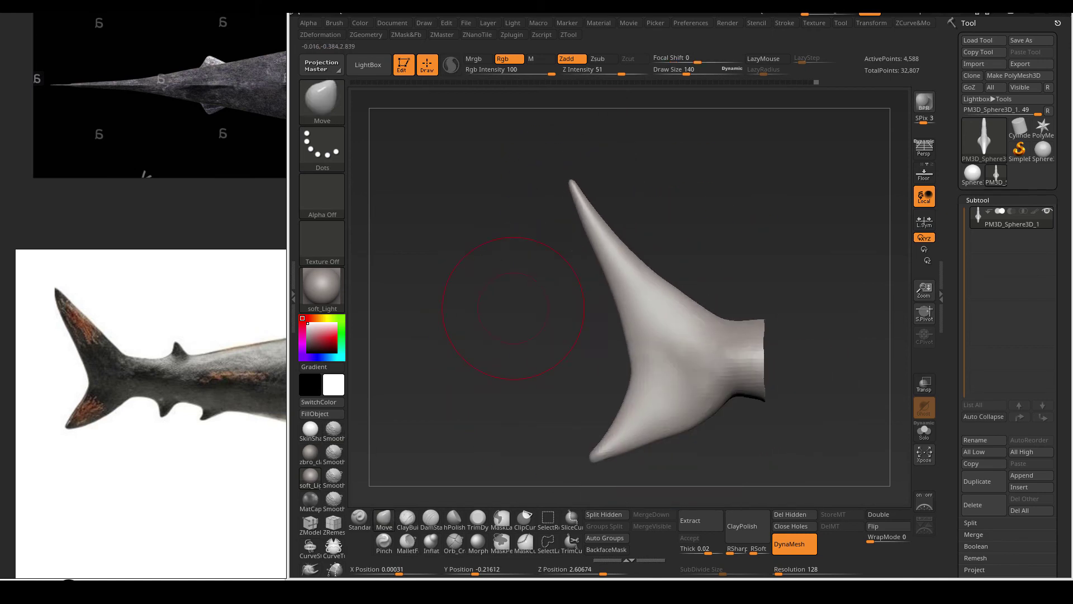
{"action": "left_click_drag", "start_coordinate": [553, 260], "coordinate": [486, 224]}
{"action": "key", "text": "space"}
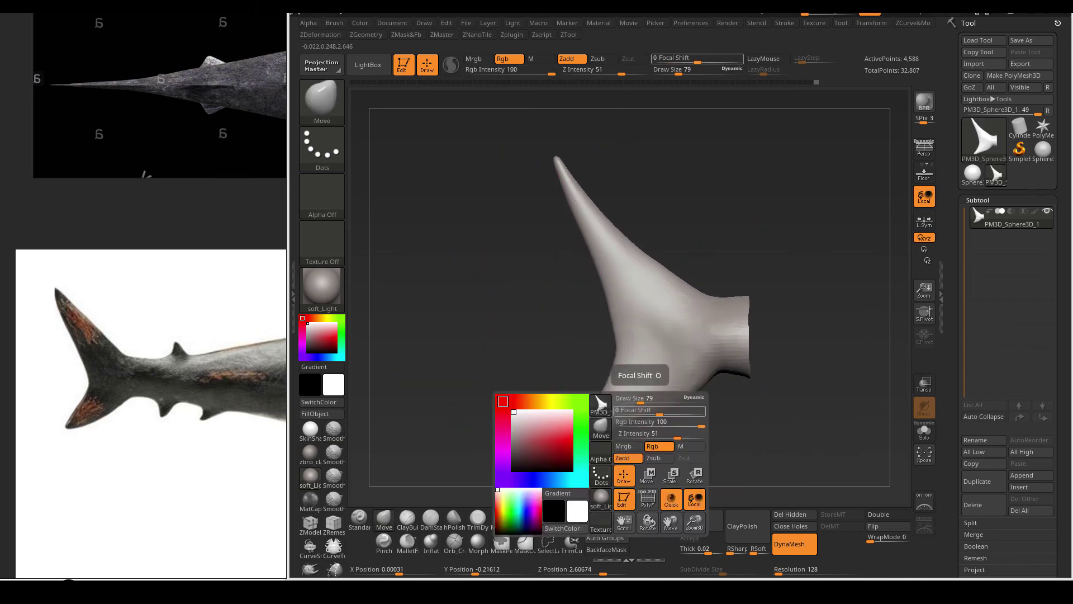
{"action": "left_click_drag", "start_coordinate": [659, 374], "coordinate": [642, 374]}
{"action": "mouse_move", "coordinate": [642, 421]}
{"action": "left_mouse_down"}
{"action": "mouse_move", "coordinate": [539, 311]}
{"action": "mouse_move", "coordinate": [601, 292]}
{"action": "left_mouse_up"}
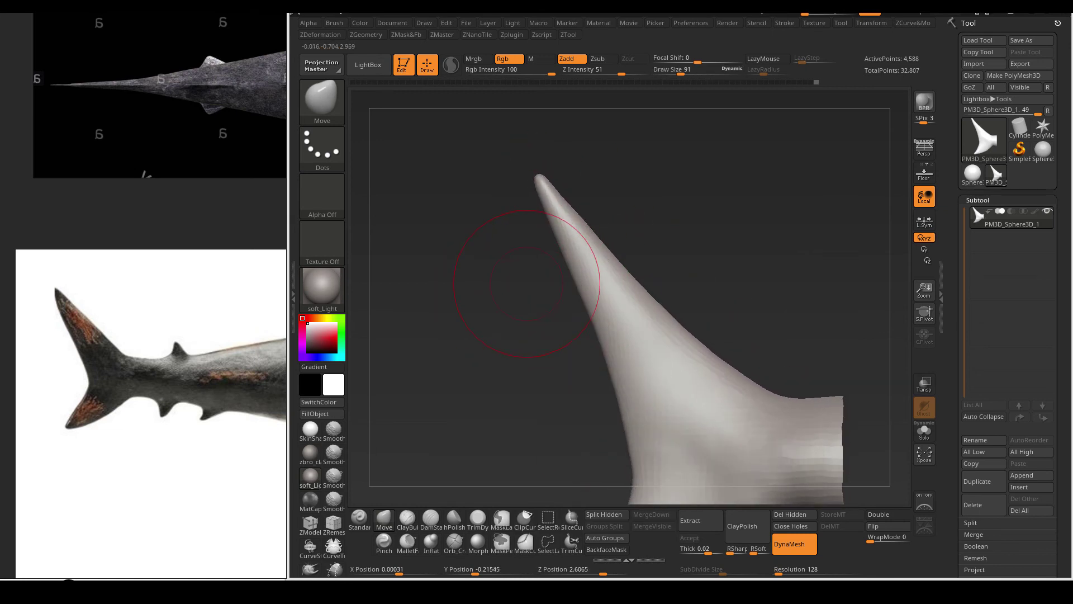
{"action": "left_click_drag", "start_coordinate": [539, 314], "coordinate": [488, 265]}
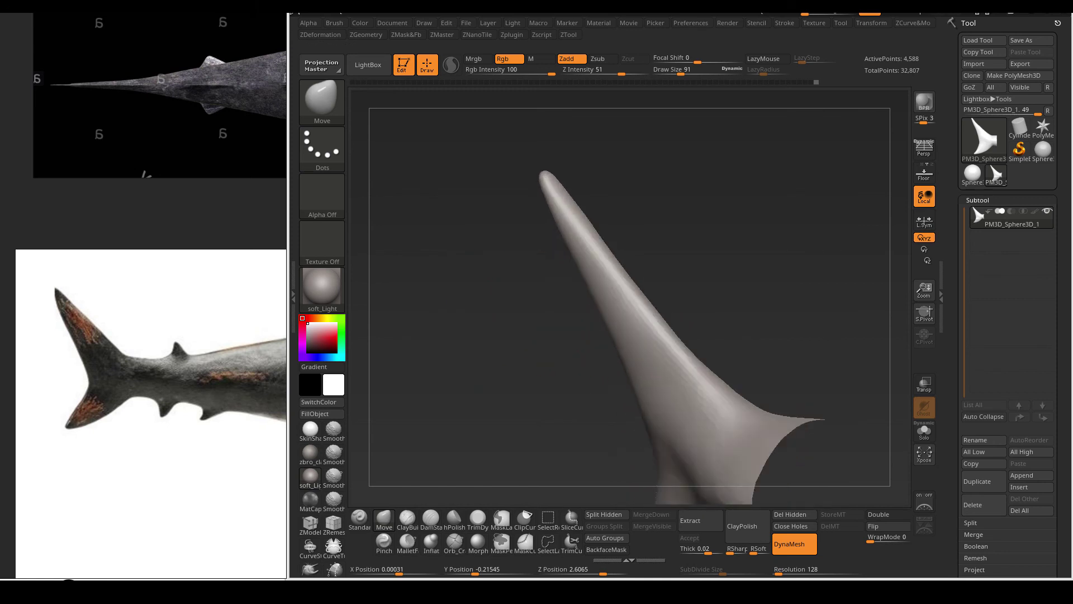
Step: Carve a groove with DamStandard and inflate the tail fin surface
{"action": "key", "text": "b"}
{"action": "key", "text": "d"}
{"action": "key", "text": "s"}
{"action": "left_click_drag", "start_coordinate": [556, 213], "coordinate": [541, 187]}
{"action": "key", "text": "b"}
{"action": "key", "text": "i"}
{"action": "key", "text": "n"}
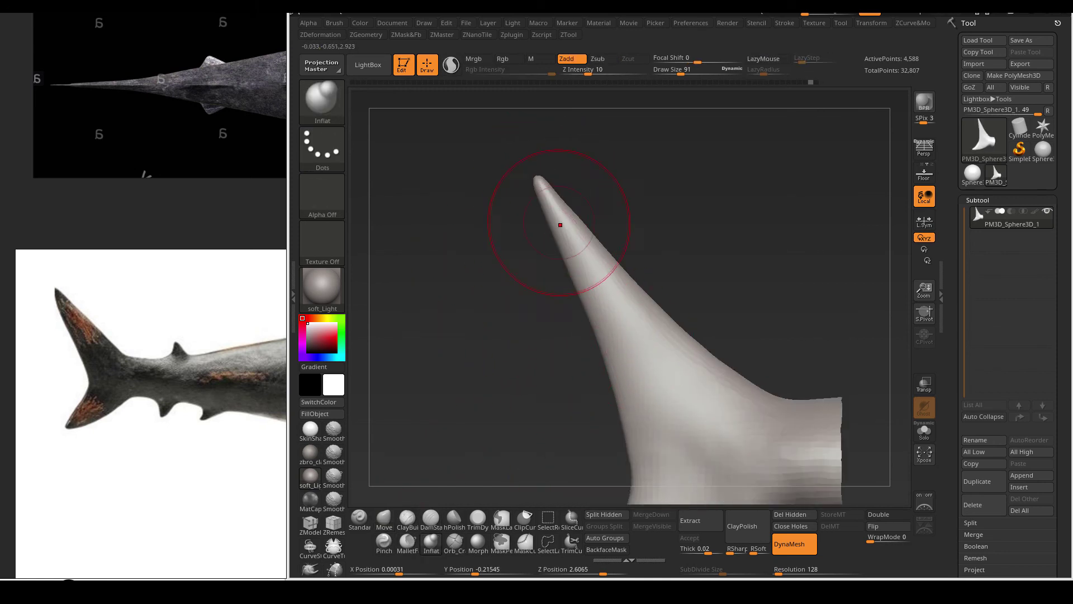
{"action": "left_click_drag", "start_coordinate": [566, 262], "coordinate": [612, 335]}
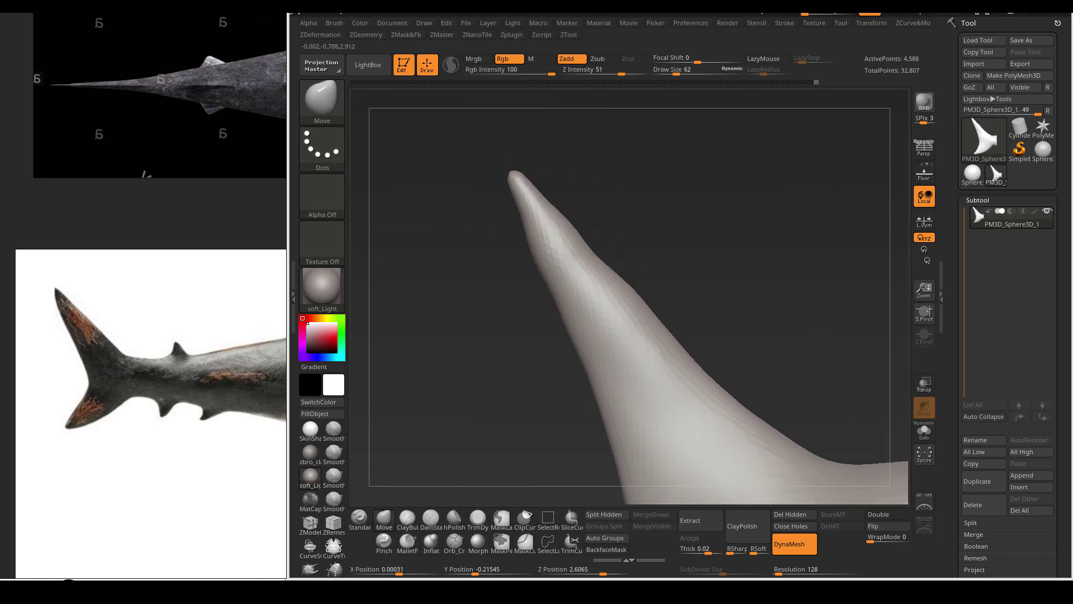
{"action": "left_click_drag", "start_coordinate": [552, 294], "coordinate": [576, 280]}
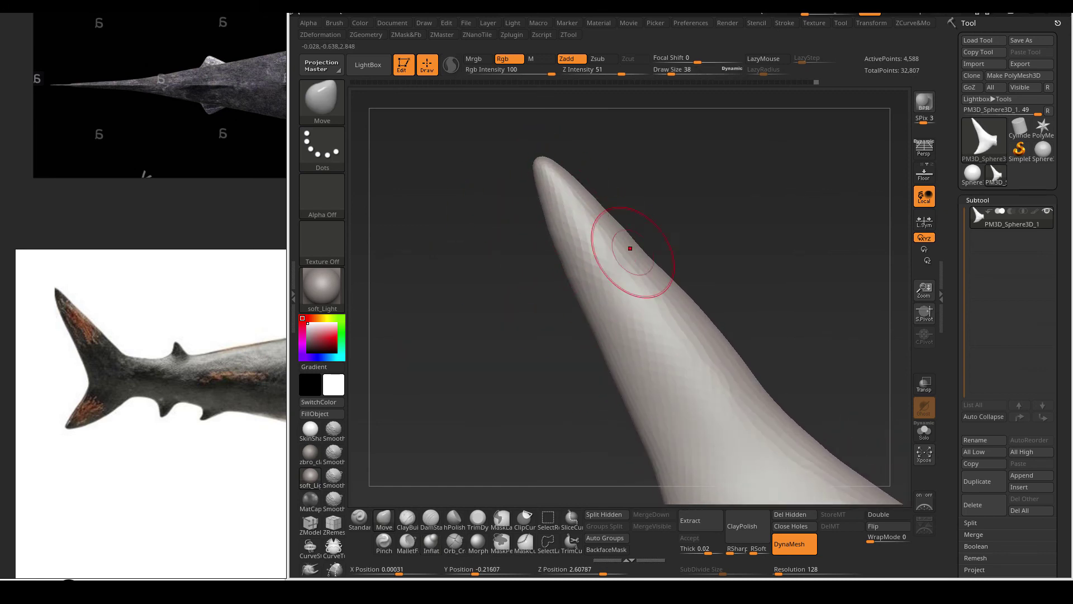
{"action": "left_click_drag", "start_coordinate": [531, 313], "coordinate": [503, 347]}
{"action": "left_click_drag", "start_coordinate": [726, 235], "coordinate": [623, 343], "text": "alt"}
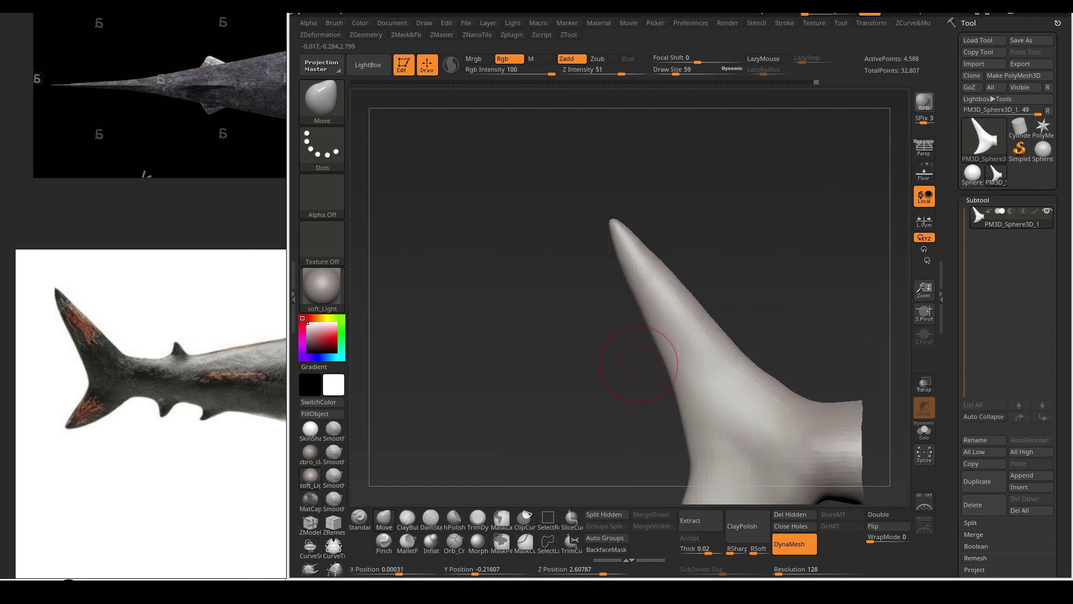
{"action": "mouse_move", "coordinate": [727, 279]}
{"action": "left_mouse_down"}
{"action": "mouse_move", "coordinate": [671, 336]}
{"action": "mouse_move", "coordinate": [621, 335]}
{"action": "left_mouse_up"}
Step: Smooth both lobes into a curved crescent with ClayBuildup, Move and hPolish
{"action": "key", "text": "b"}
{"action": "key", "text": "c"}
{"action": "key", "text": "b"}
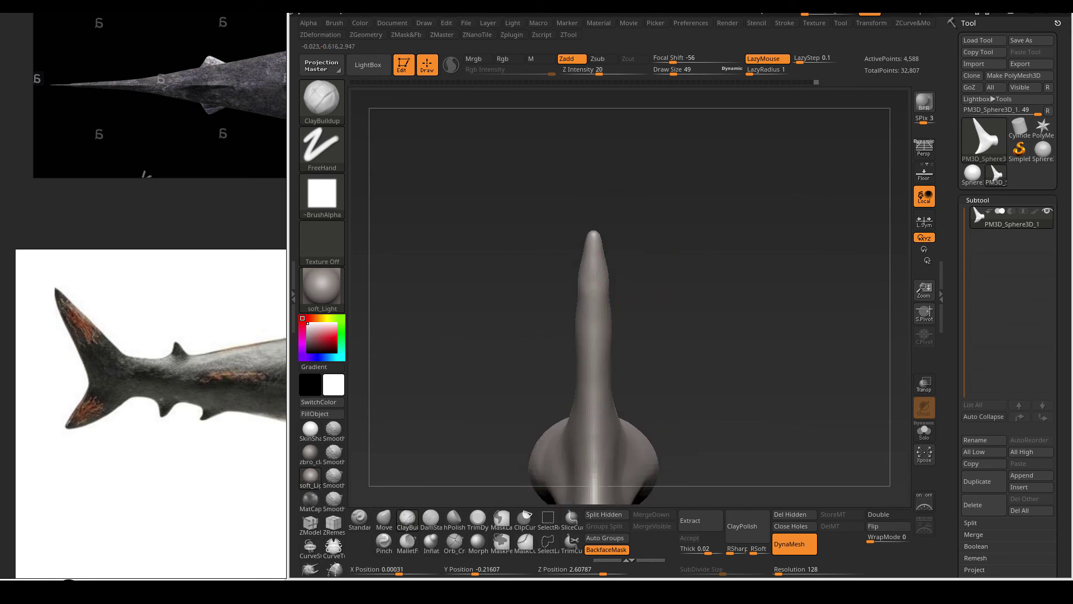
{"action": "key", "text": "b"}
{"action": "key", "text": "m"}
{"action": "key", "text": "v"}
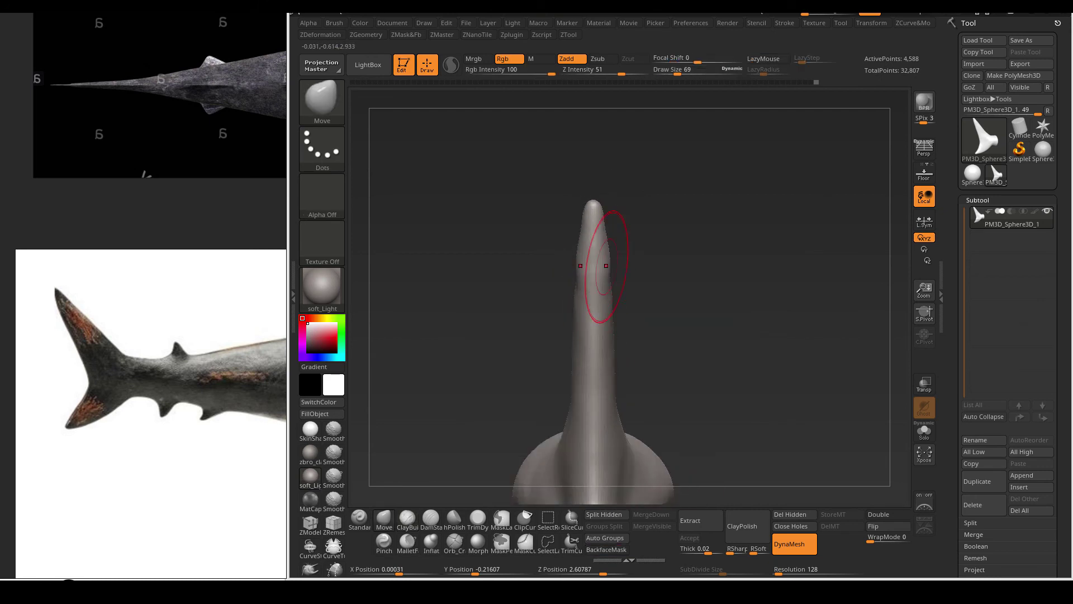
{"action": "left_click_drag", "start_coordinate": [698, 268], "coordinate": [642, 291]}
{"action": "key", "text": "b"}
{"action": "key", "text": "h"}
{"action": "key", "text": "p"}
{"action": "left_click_drag", "start_coordinate": [727, 336], "coordinate": [614, 268]}
{"action": "key", "text": "space"}
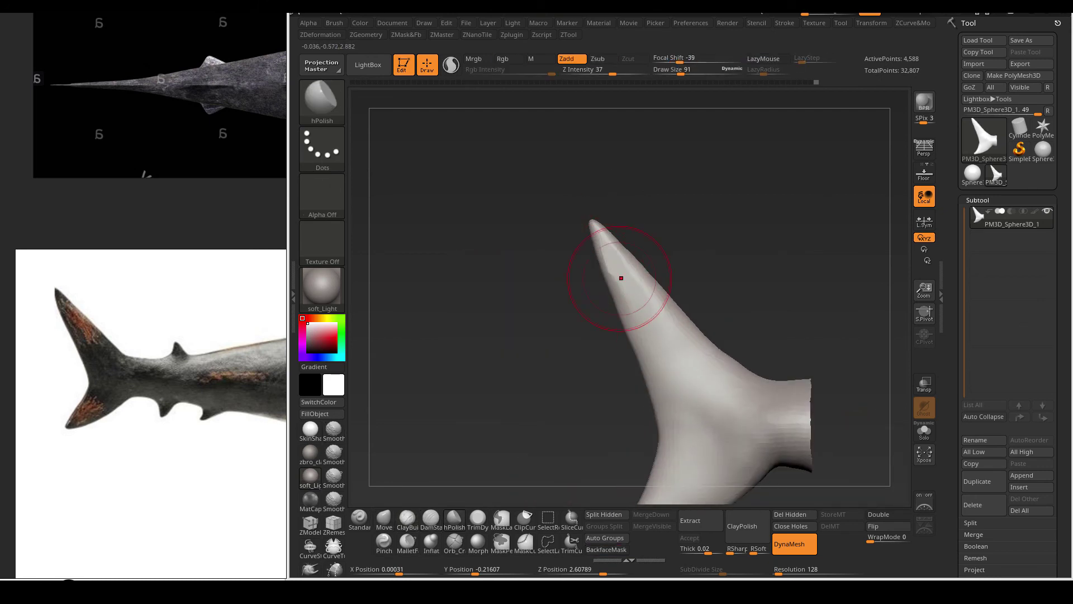
{"action": "mouse_move", "coordinate": [623, 455]}
{"action": "left_mouse_down"}
{"action": "mouse_move", "coordinate": [614, 417]}
{"action": "mouse_move", "coordinate": [626, 279]}
{"action": "left_mouse_up"}
{"action": "left_click_drag", "start_coordinate": [585, 331], "coordinate": [651, 356]}
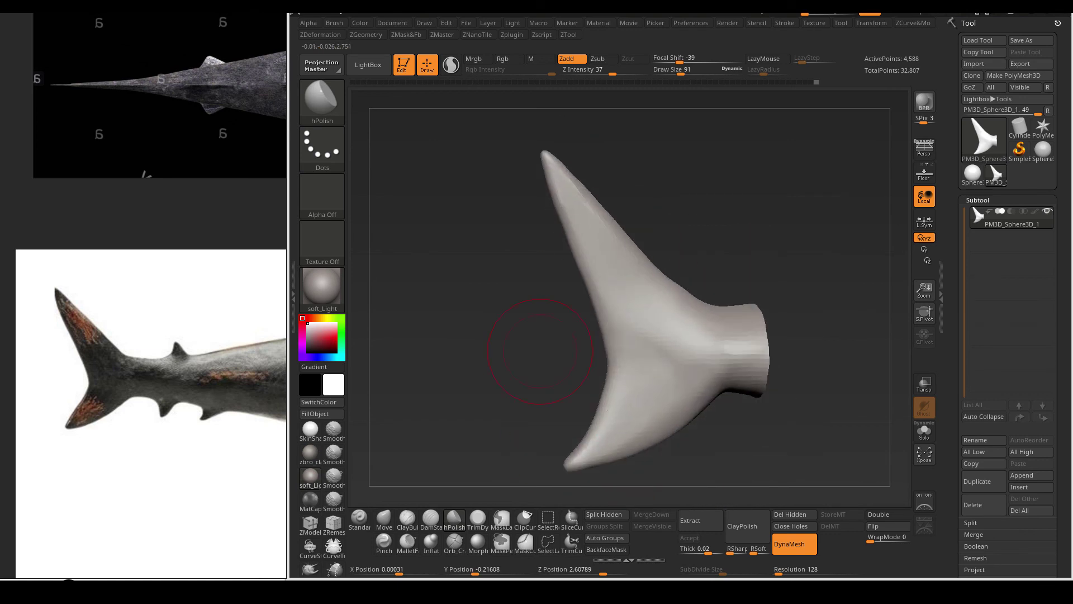
Step: Turn off Solo to show the whole shark with the new tail fin
{"action": "key", "text": "b"}
{"action": "key", "text": "c"}
{"action": "key", "text": "b"}
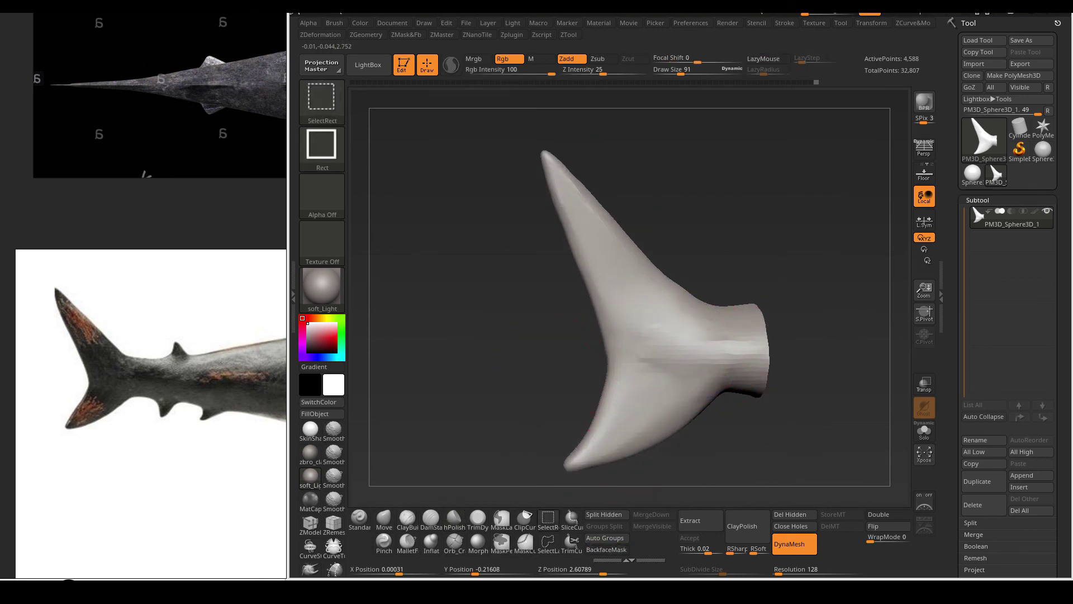
{"action": "left_click", "coordinate": [527, 364], "text": "ctrl+shift"}
{"action": "mouse_move", "coordinate": [614, 425]}
{"action": "left_mouse_down"}
{"action": "mouse_move", "coordinate": [652, 395]}
{"action": "mouse_move", "coordinate": [665, 331]}
{"action": "mouse_move", "coordinate": [665, 346]}
{"action": "left_mouse_up"}
Step: Blend the tail base into the body's rear with Move, Smooth and ClayBuildup
{"action": "key", "text": "b"}
{"action": "key", "text": "m"}
{"action": "key", "text": "v"}
{"action": "mouse_move", "coordinate": [667, 411]}
{"action": "left_mouse_down"}
{"action": "mouse_move", "coordinate": [622, 335]}
{"action": "mouse_move", "coordinate": [581, 296]}
{"action": "mouse_move", "coordinate": [582, 359]}
{"action": "left_mouse_up"}
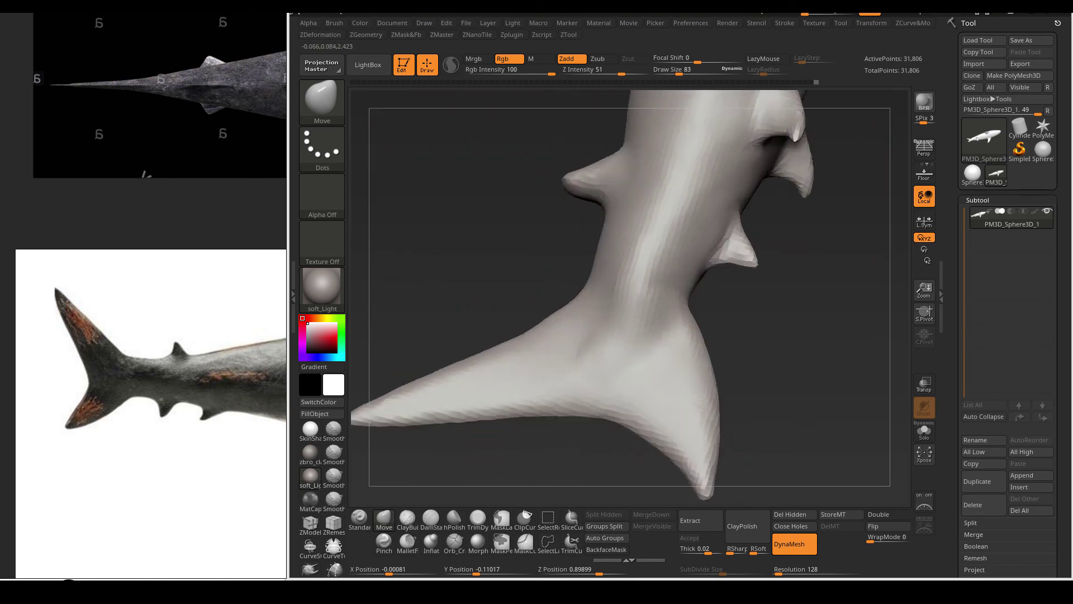
{"action": "key", "text": "shift"}
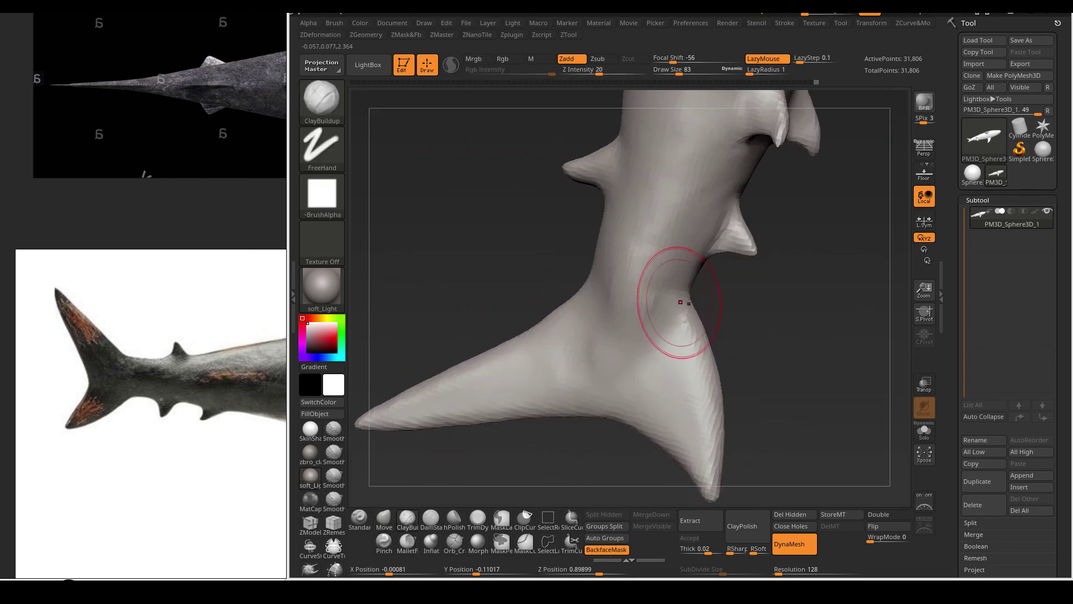
{"action": "key", "text": "b"}
{"action": "key", "text": "c"}
{"action": "key", "text": "b"}
{"action": "left_click_drag", "start_coordinate": [682, 304], "coordinate": [780, 376]}
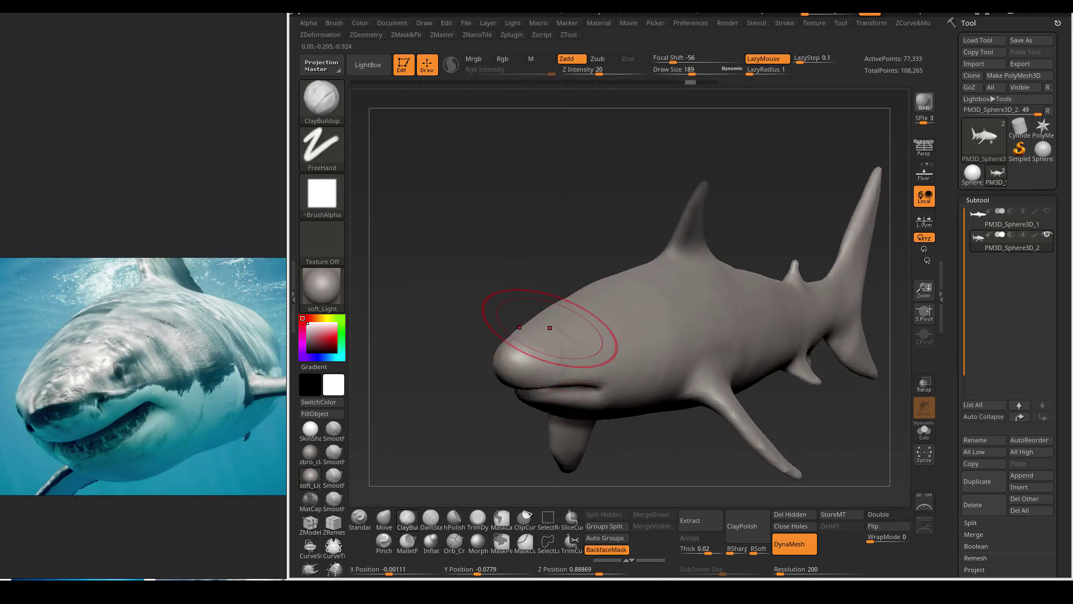
Step: Set brush size to 140 and switch to Move, viewing the shark from above and front
{"action": "key", "text": "space"}
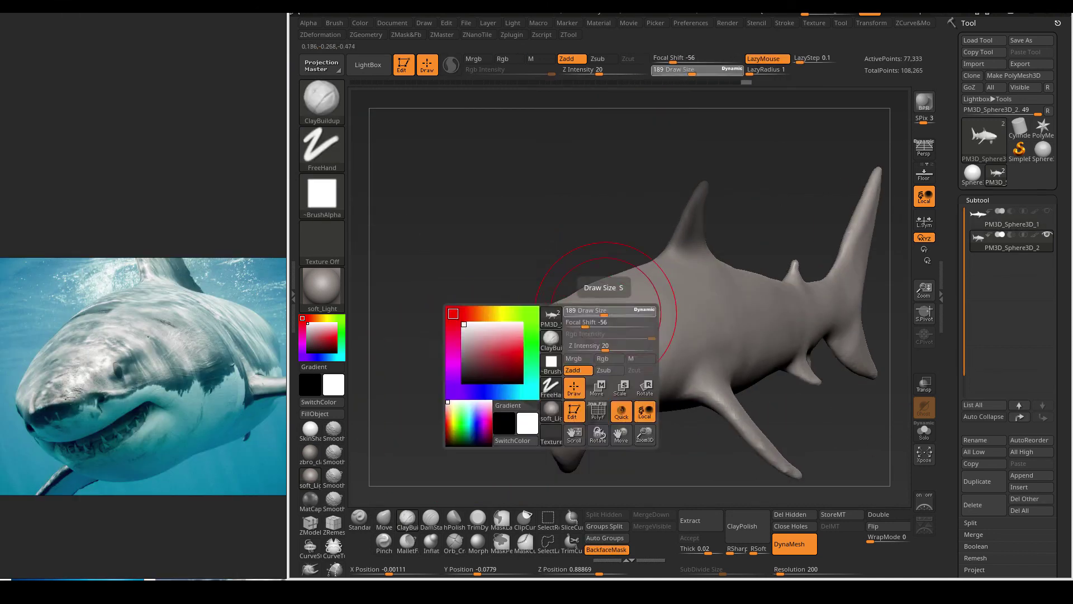
{"action": "left_click_drag", "start_coordinate": [549, 327], "coordinate": [572, 335]}
{"action": "mouse_move", "coordinate": [616, 299]}
{"action": "right_mouse_down"}
{"action": "mouse_move", "coordinate": [660, 267]}
{"action": "mouse_move", "coordinate": [479, 383]}
{"action": "mouse_move", "coordinate": [718, 311]}
{"action": "right_mouse_up"}
{"action": "key", "text": "b"}
{"action": "key", "text": "m"}
{"action": "key", "text": "v"}
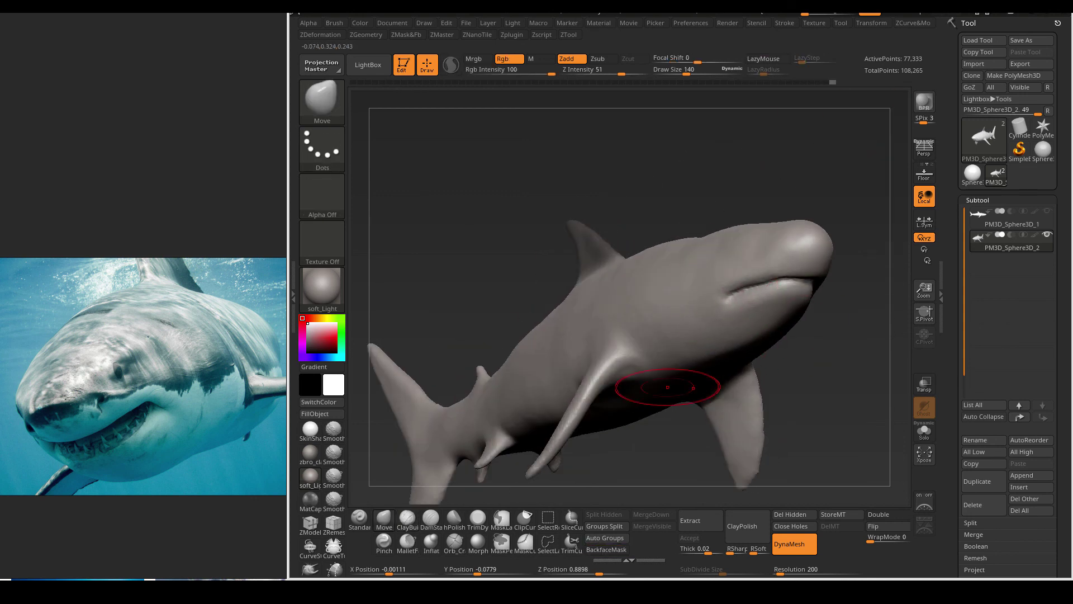
{"action": "right_click_drag", "start_coordinate": [667, 387], "coordinate": [507, 450]}
Step: Enlarge the Move brush to 219 and push the head and back from side views
{"action": "right_click_drag", "start_coordinate": [606, 385], "coordinate": [563, 311]}
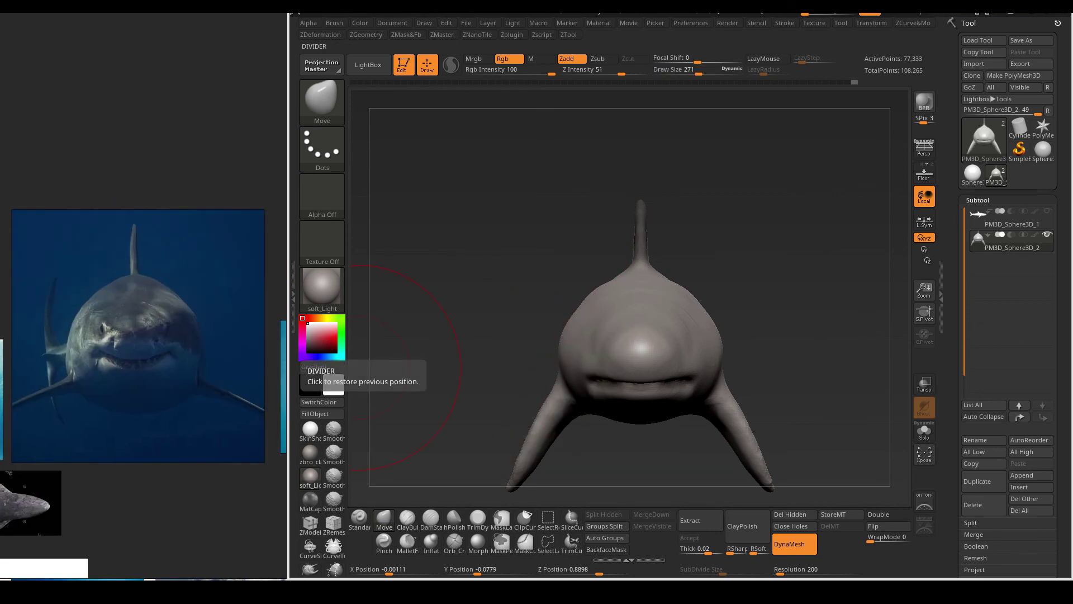
{"action": "key", "text": "space"}
{"action": "right_click_drag", "start_coordinate": [634, 311], "coordinate": [578, 305]}
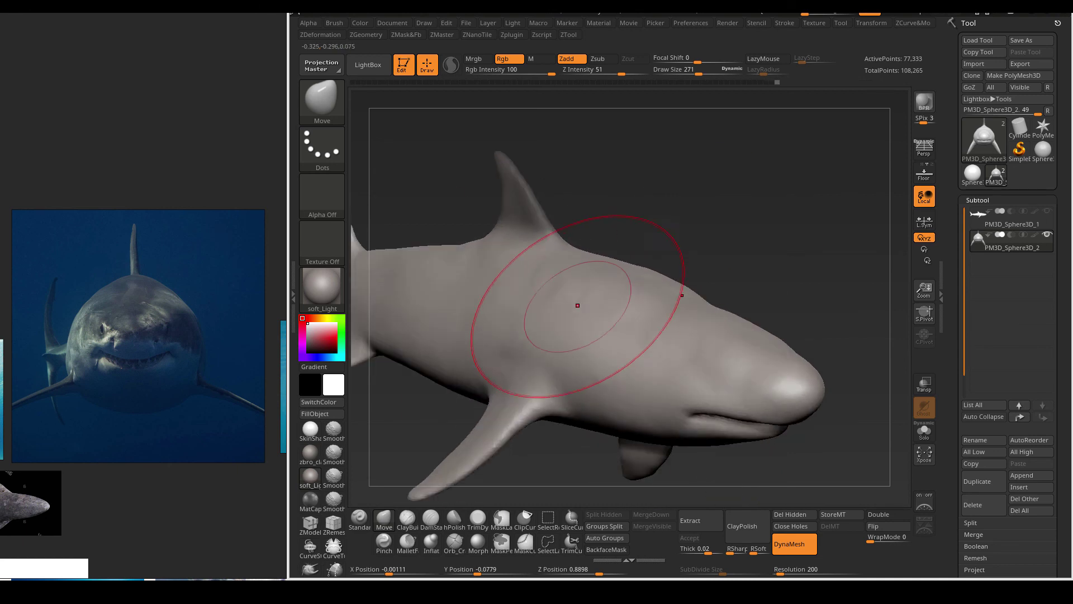
{"action": "right_click_drag", "start_coordinate": [514, 275], "coordinate": [695, 300]}
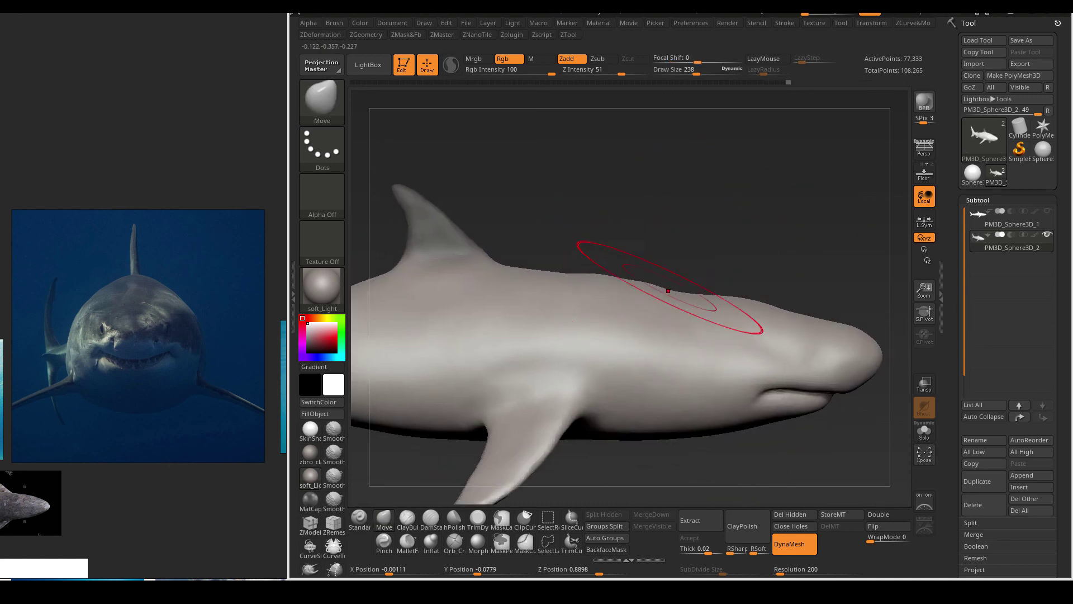
{"action": "key", "text": "bracketright"}
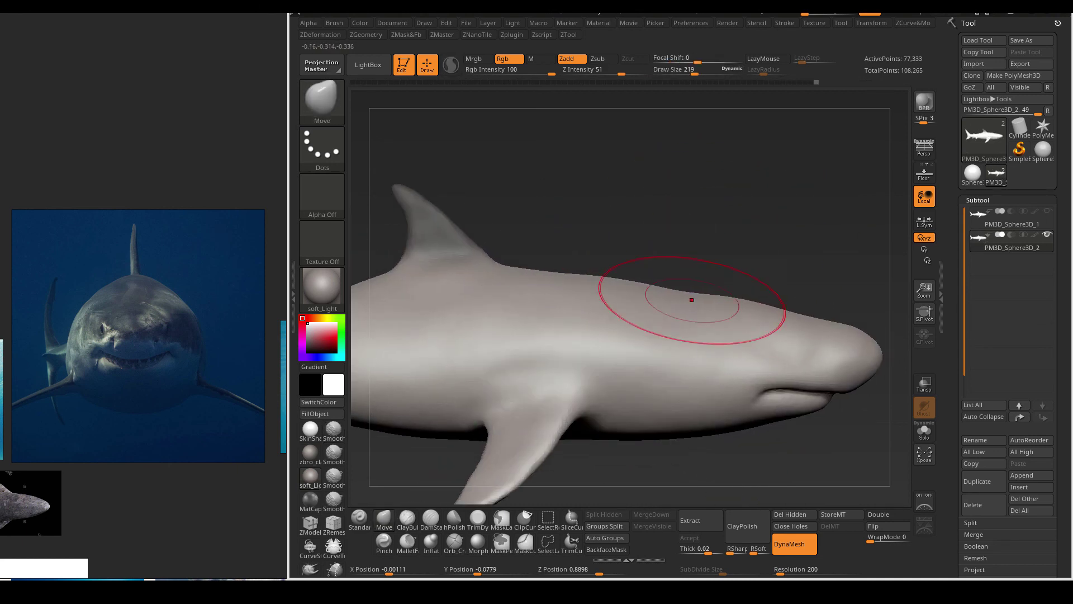
{"action": "mouse_move", "coordinate": [696, 255]}
{"action": "right_mouse_down", "text": "ctrl"}
{"action": "mouse_move", "coordinate": [676, 224]}
{"action": "mouse_move", "coordinate": [627, 318]}
{"action": "mouse_move", "coordinate": [571, 320]}
{"action": "right_mouse_up", "text": "ctrl"}
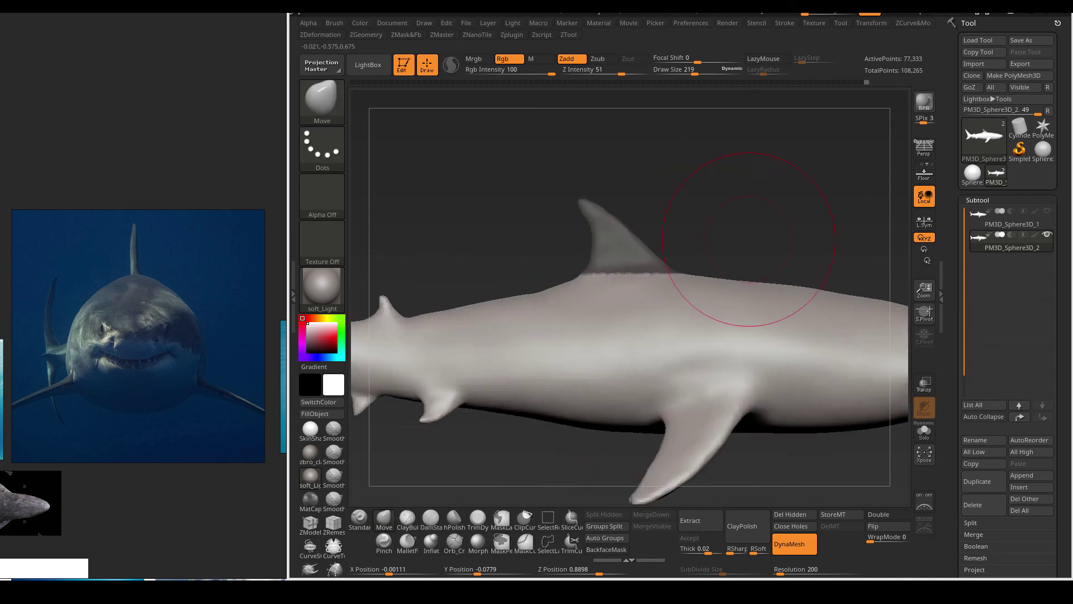
{"action": "left_click_drag", "start_coordinate": [513, 389], "coordinate": [641, 285]}
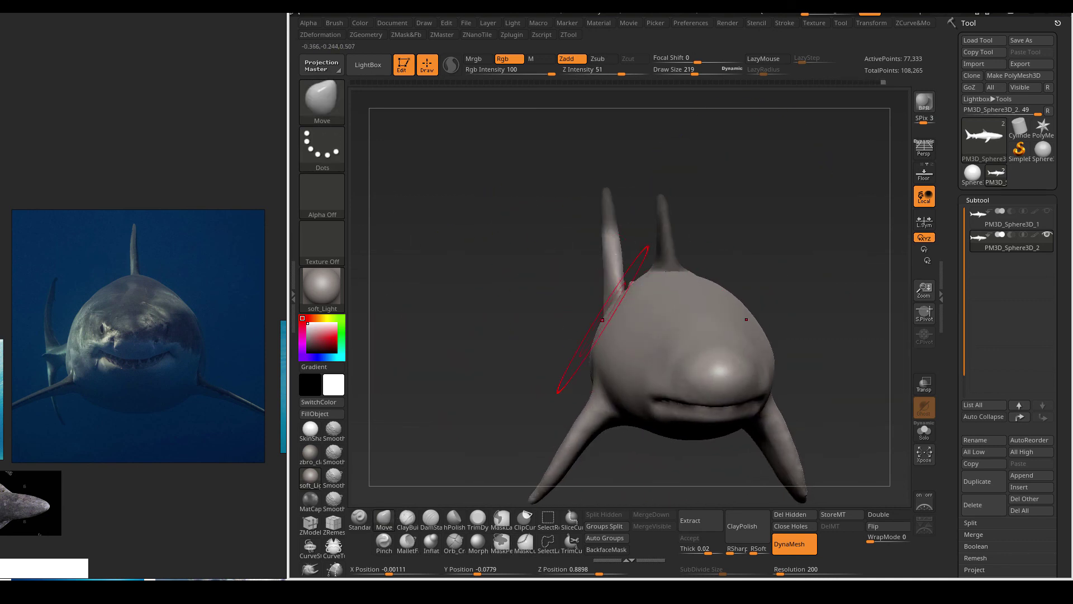
Step: Orbit the shark to a close side view, then look at the pectoral fin from below
{"action": "mouse_move", "coordinate": [601, 319]}
{"action": "left_mouse_down"}
{"action": "mouse_move", "coordinate": [536, 283]}
{"action": "mouse_move", "coordinate": [727, 269]}
{"action": "left_mouse_up"}
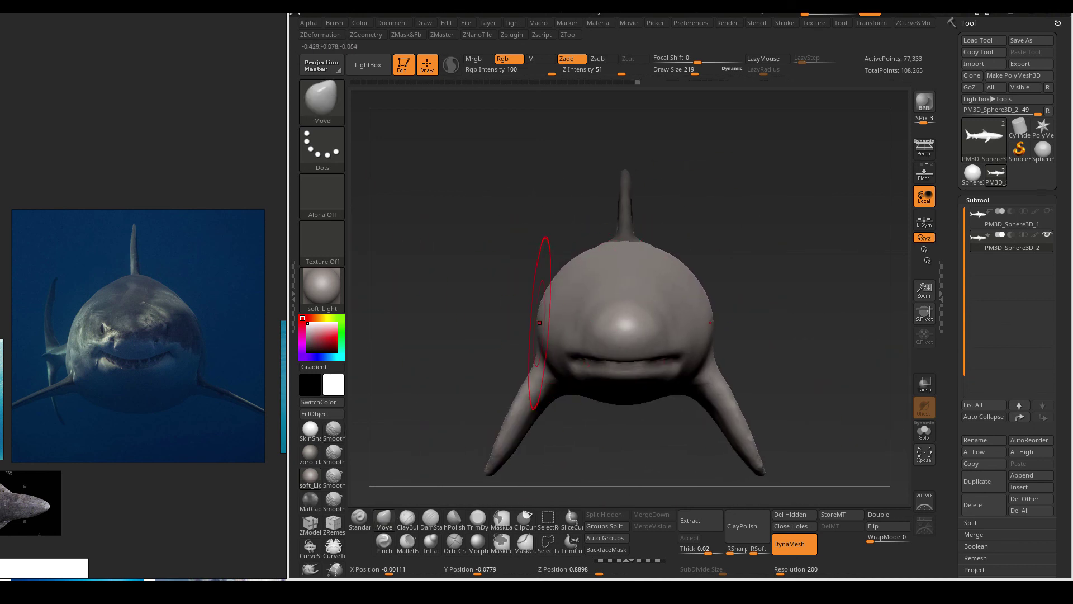
{"action": "mouse_move", "coordinate": [481, 401]}
{"action": "left_mouse_down"}
{"action": "mouse_move", "coordinate": [547, 311]}
{"action": "mouse_move", "coordinate": [642, 288]}
{"action": "mouse_move", "coordinate": [566, 317]}
{"action": "mouse_move", "coordinate": [601, 280]}
{"action": "mouse_move", "coordinate": [632, 300]}
{"action": "mouse_move", "coordinate": [629, 288]}
{"action": "left_mouse_up"}
{"action": "right_click_drag", "start_coordinate": [582, 318], "coordinate": [589, 297]}
{"action": "mouse_move", "coordinate": [556, 357]}
{"action": "right_mouse_down"}
{"action": "mouse_move", "coordinate": [622, 442]}
{"action": "mouse_move", "coordinate": [676, 328]}
{"action": "right_mouse_up"}
Step: Sharpen the pectoral fin's base crease with the Pinch brush (BPI), then return to Move (BMV)
{"action": "key", "text": "b"}
{"action": "key", "text": "p"}
{"action": "key", "text": "i"}
{"action": "right_click_drag", "start_coordinate": [556, 368], "coordinate": [640, 322]}
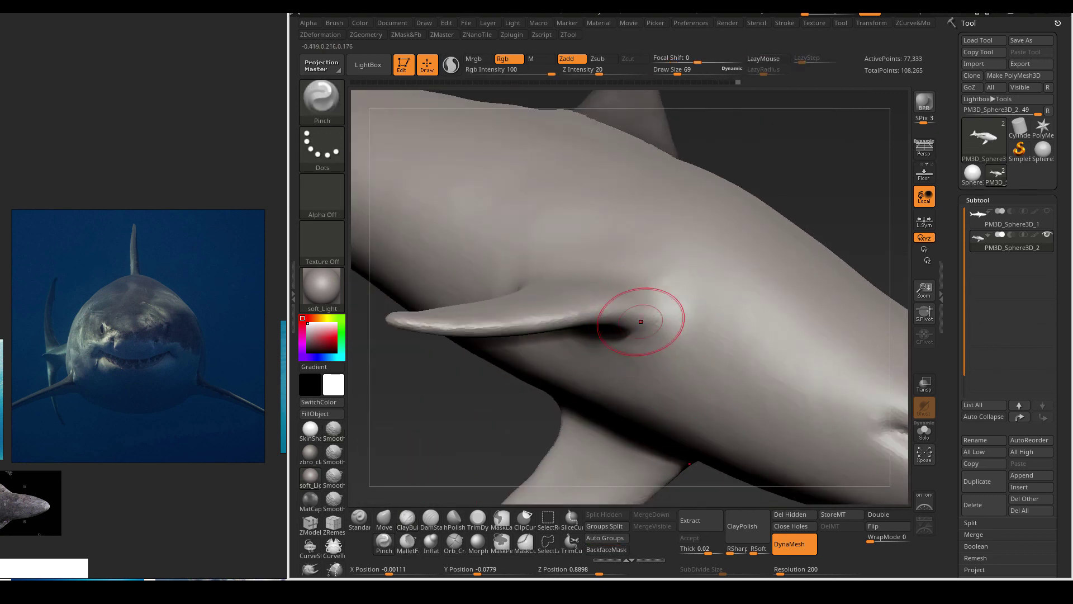
{"action": "right_click_drag", "start_coordinate": [614, 286], "coordinate": [548, 235]}
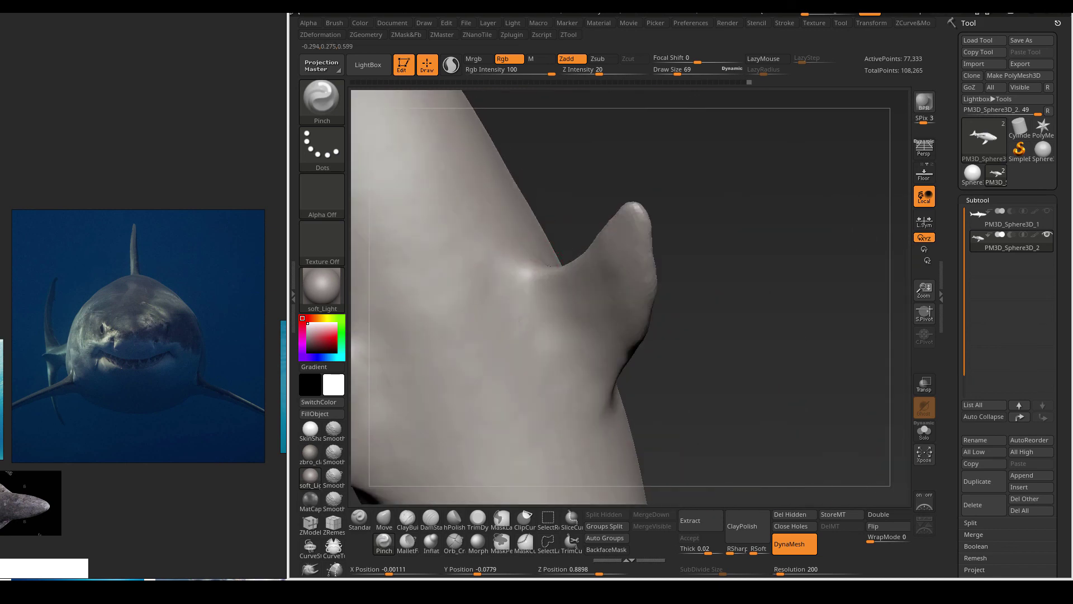
{"action": "mouse_move", "coordinate": [648, 408]}
{"action": "right_mouse_down"}
{"action": "mouse_move", "coordinate": [587, 395]}
{"action": "mouse_move", "coordinate": [664, 301]}
{"action": "mouse_move", "coordinate": [513, 340]}
{"action": "mouse_move", "coordinate": [617, 306]}
{"action": "mouse_move", "coordinate": [637, 280]}
{"action": "mouse_move", "coordinate": [682, 300]}
{"action": "right_mouse_up"}
{"action": "key", "text": "b"}
{"action": "key", "text": "m"}
{"action": "key", "text": "v"}
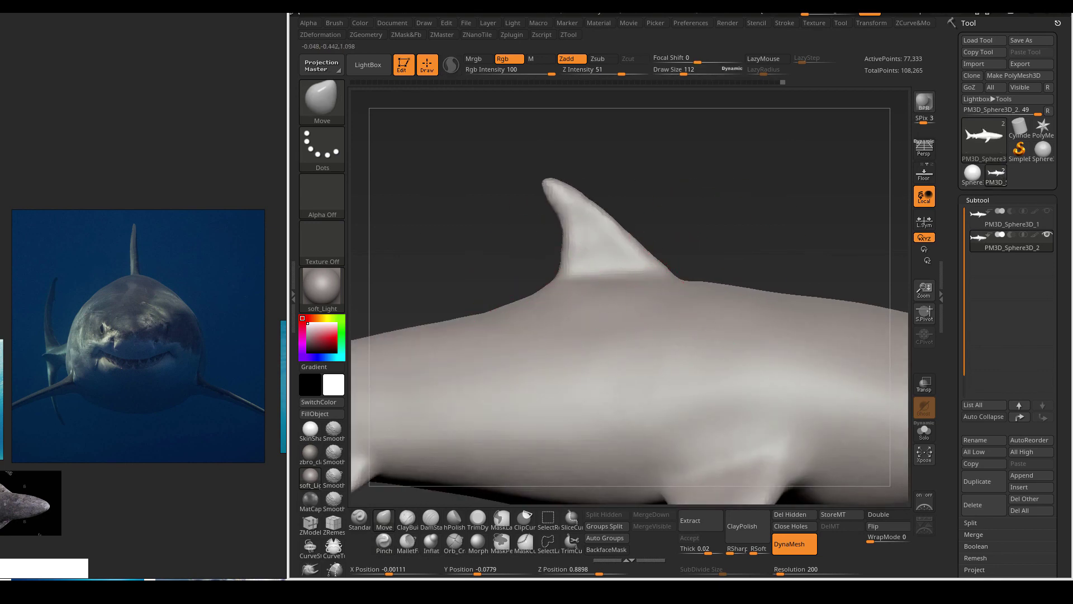